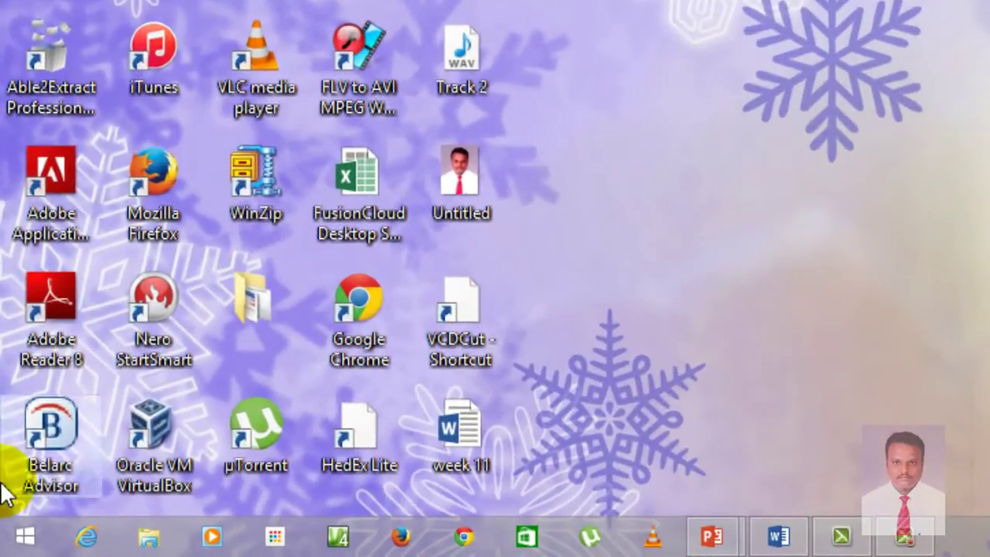
Step: Launch Access 2013 from the Microsoft Office 2013 group under All Programs
left_click(23, 537)
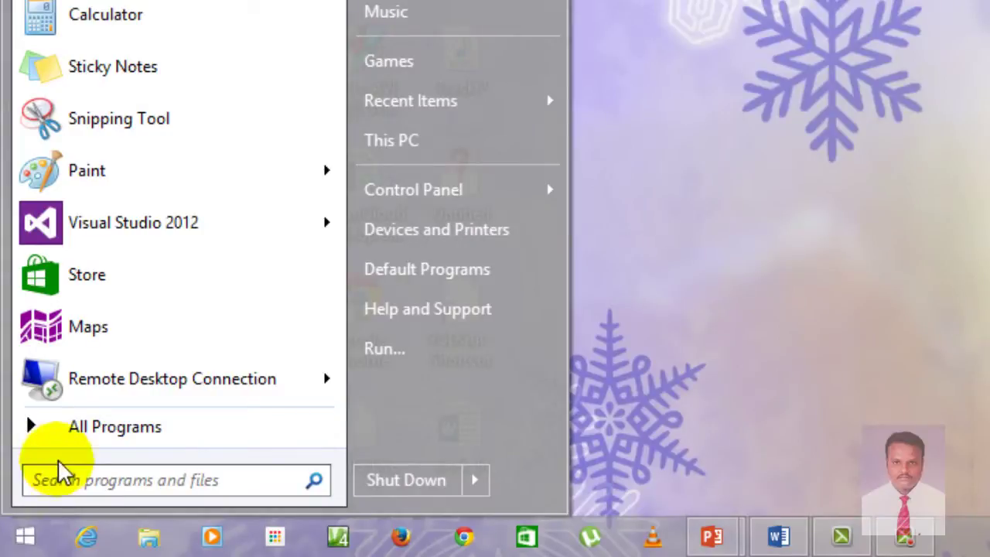
left_click(73, 439)
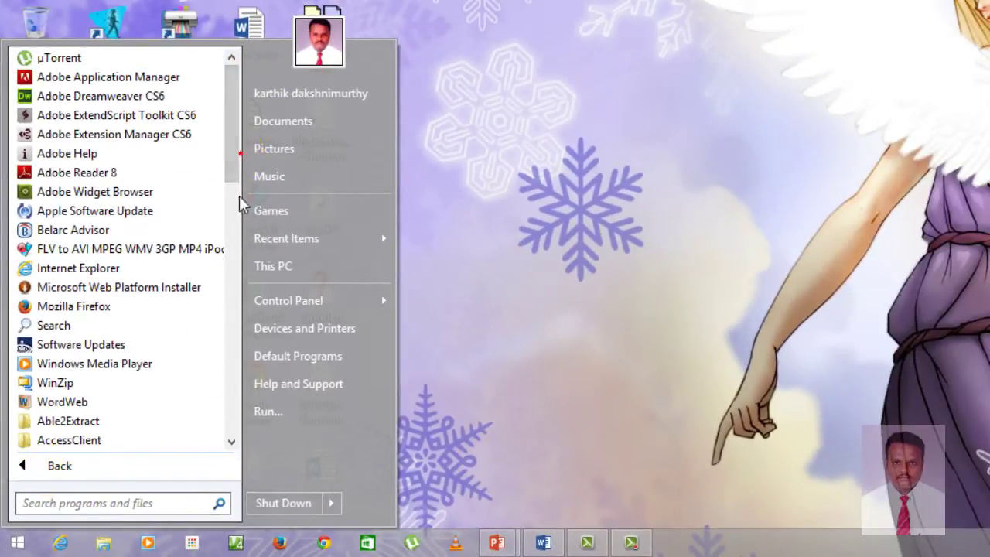
left_click_drag(231, 137, 236, 317)
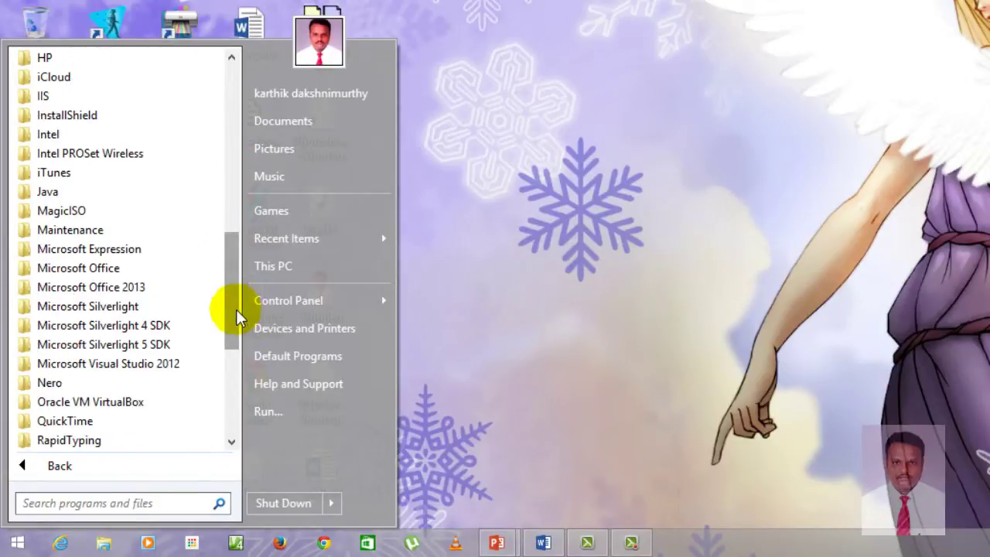
left_click(132, 288)
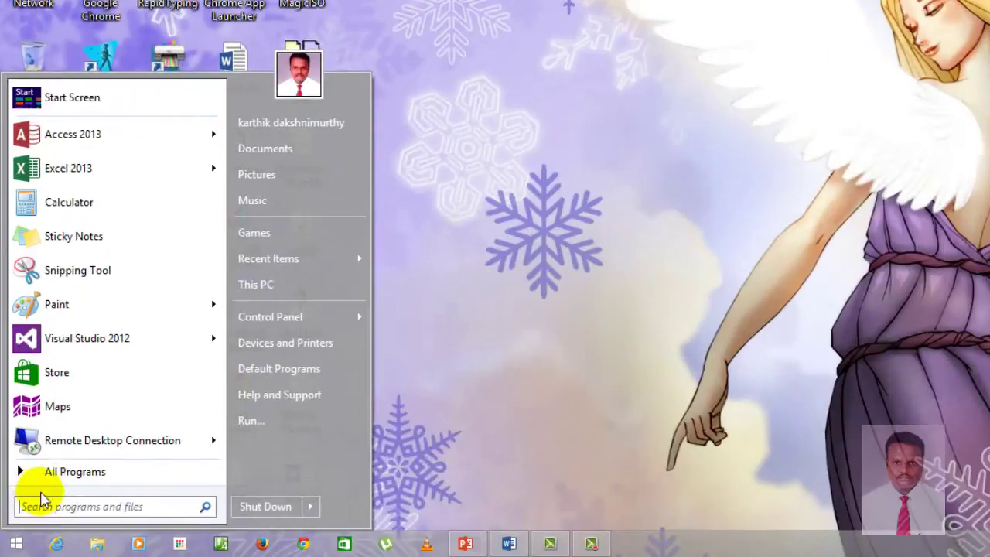
left_click(31, 553)
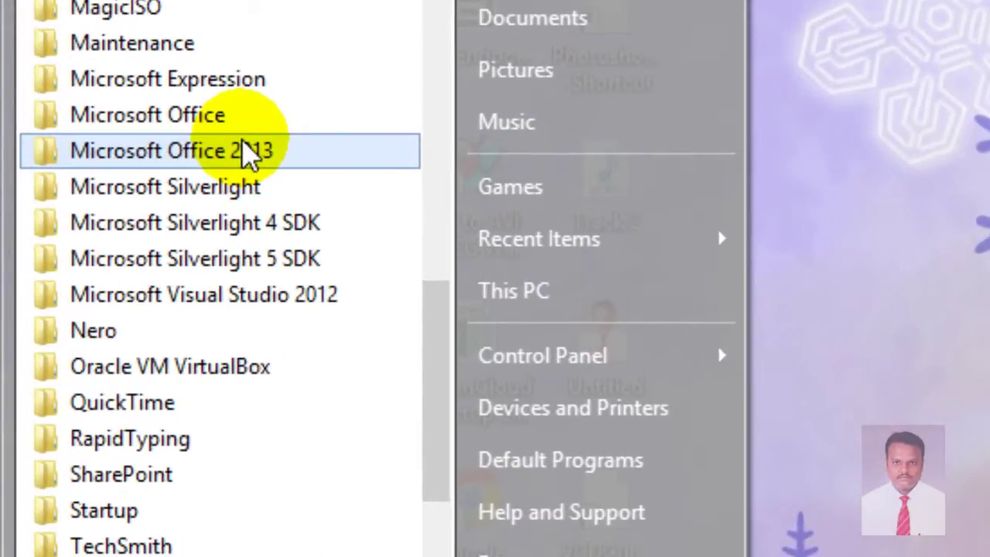
left_click(249, 154)
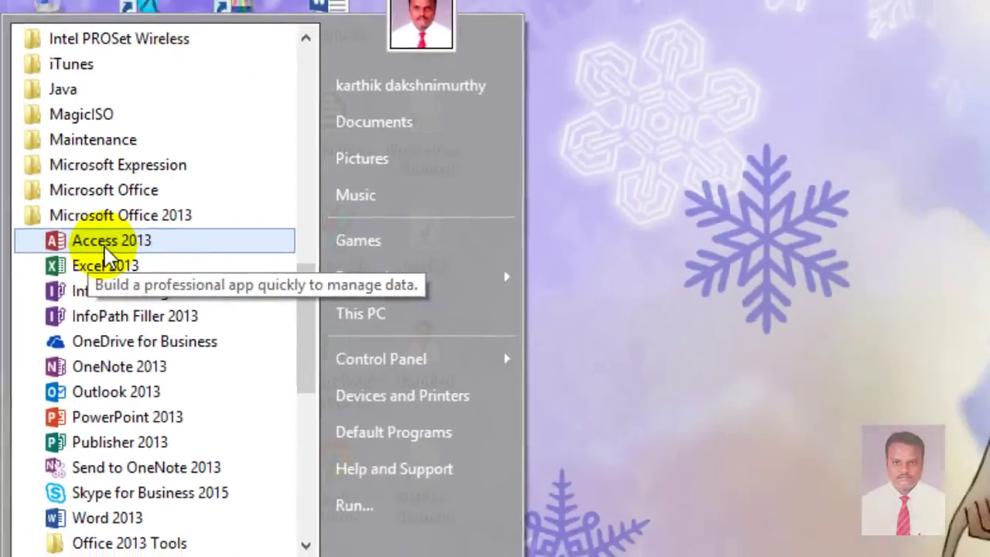
left_click(151, 194)
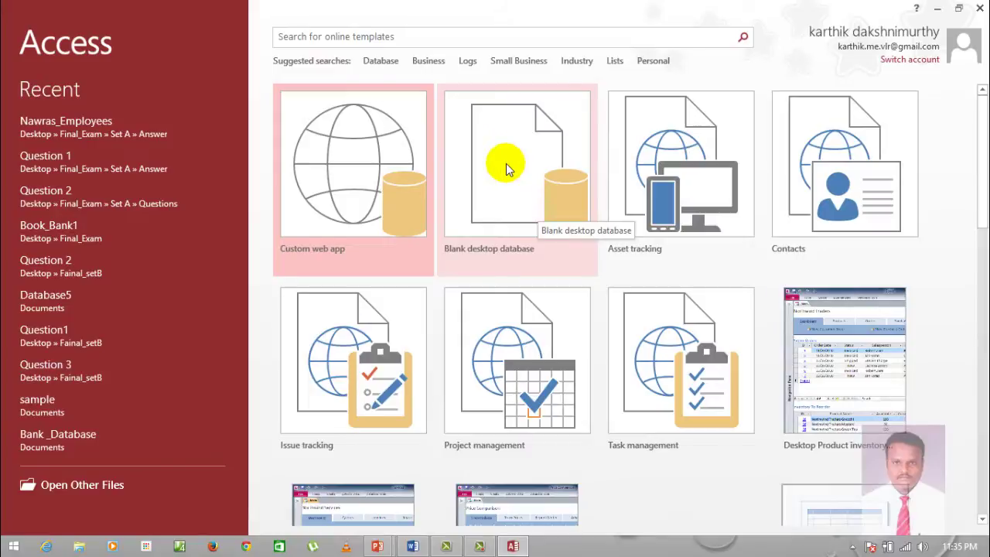
Step: Start a blank desktop database and create a Book_Bank folder on the Desktop for it
left_click(506, 164)
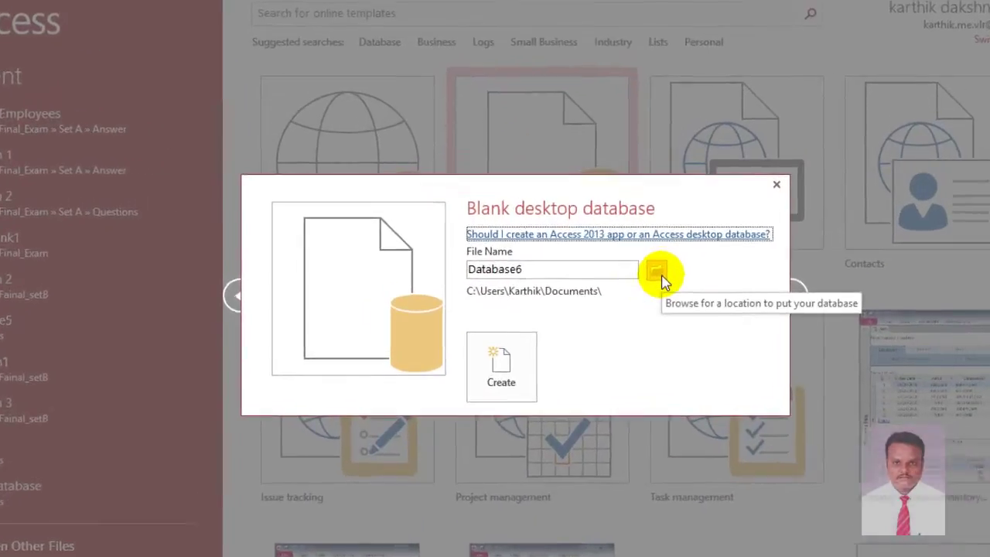
left_click(657, 272)
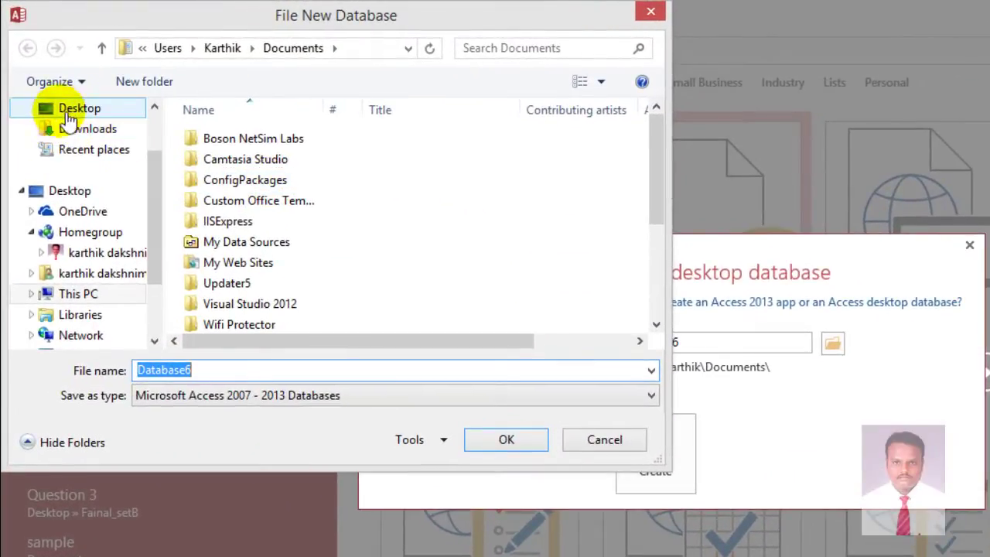
left_click(74, 110)
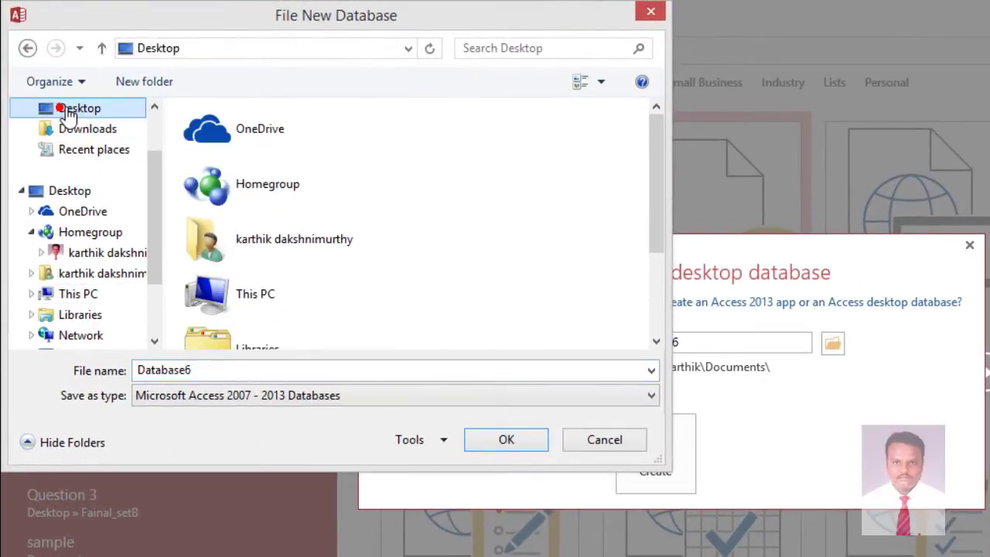
left_click(130, 82)
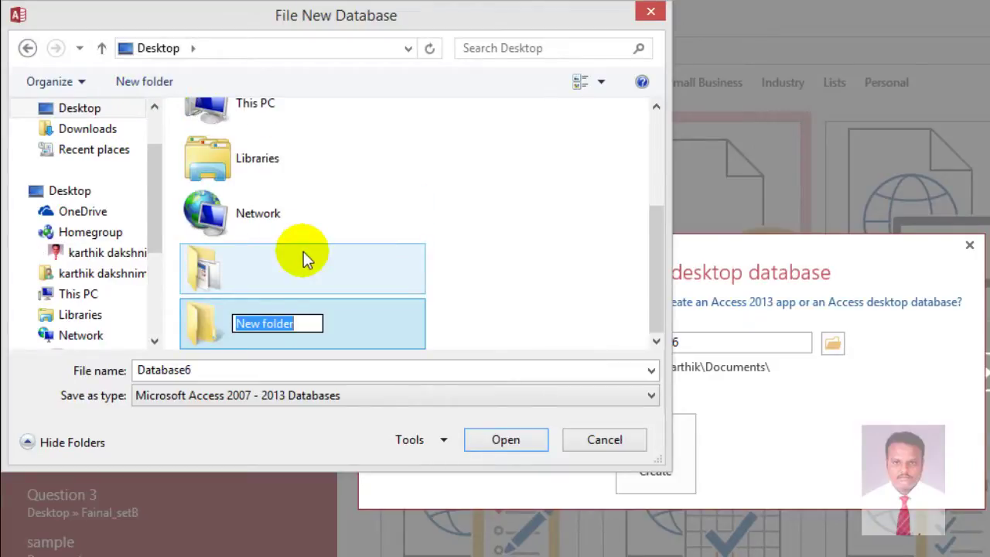
type("Book")
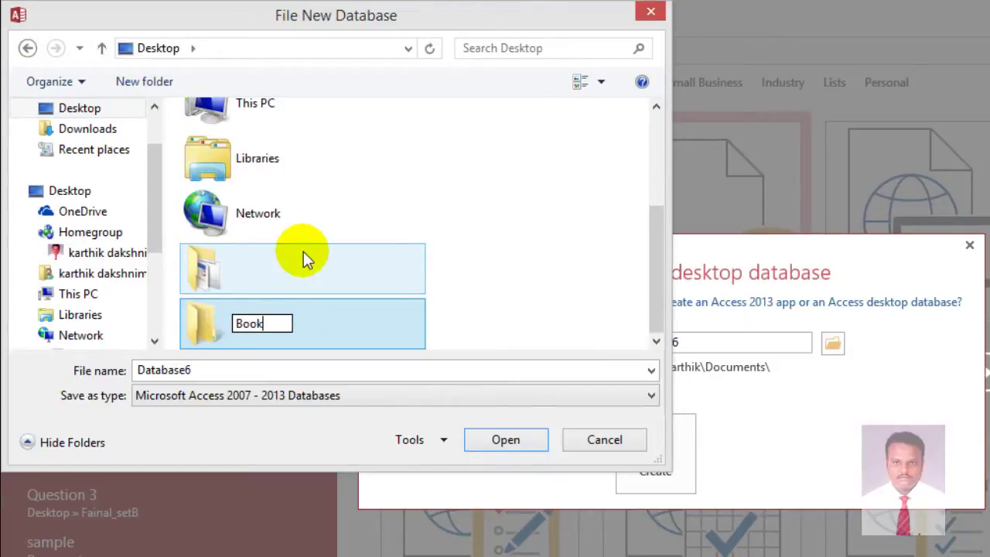
type("_Bank")
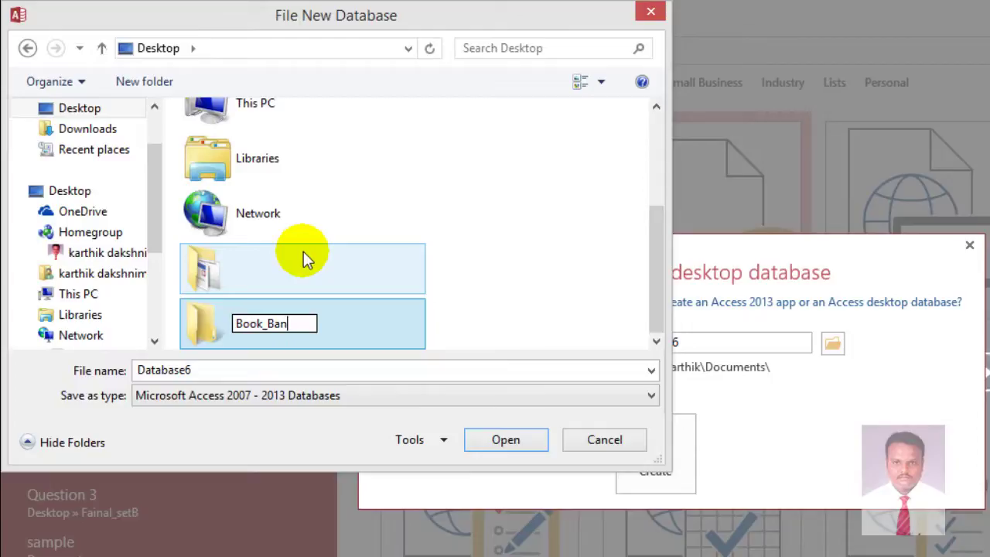
left_click(506, 440)
Step: Set the Book_Bank folder as the save location and create the blank database
left_click(285, 371)
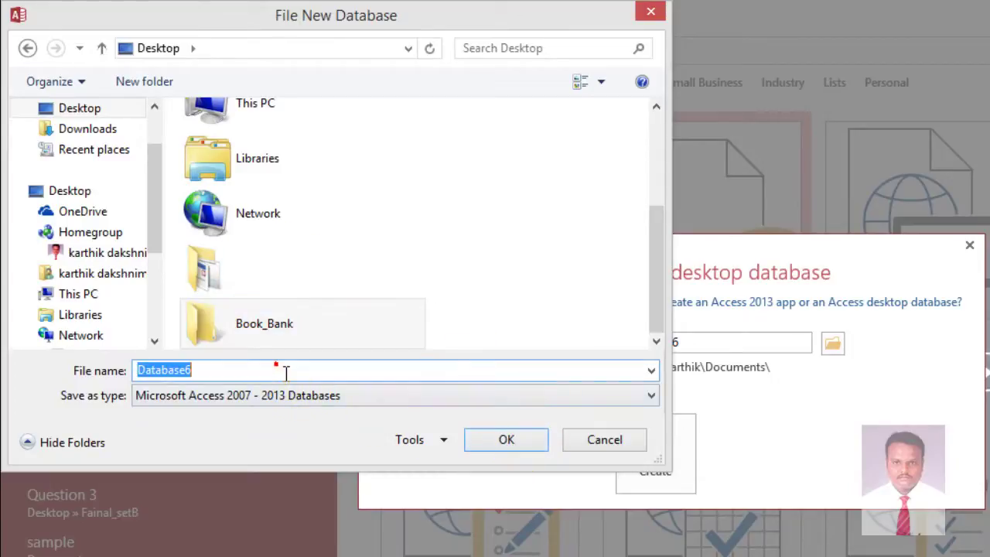
type("Book")
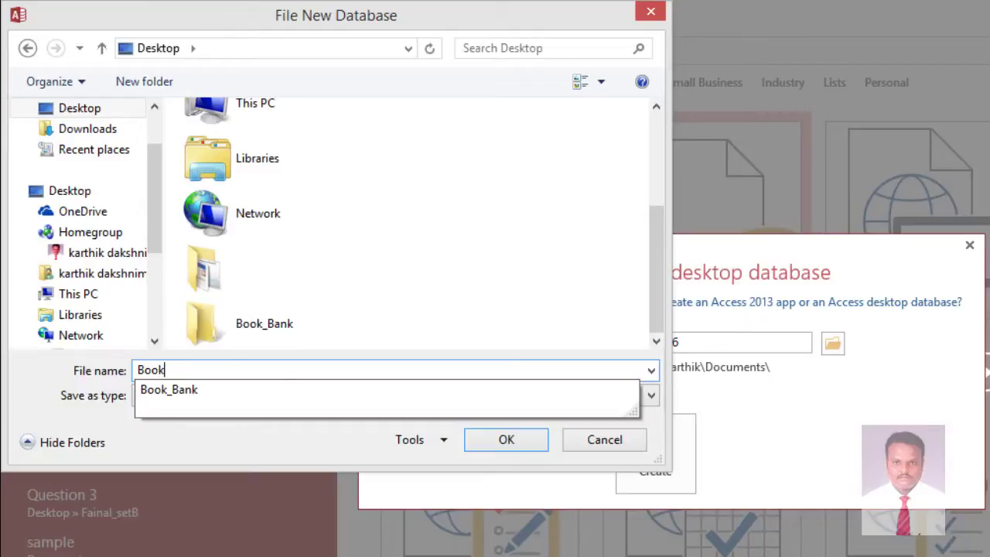
type("_Bank")
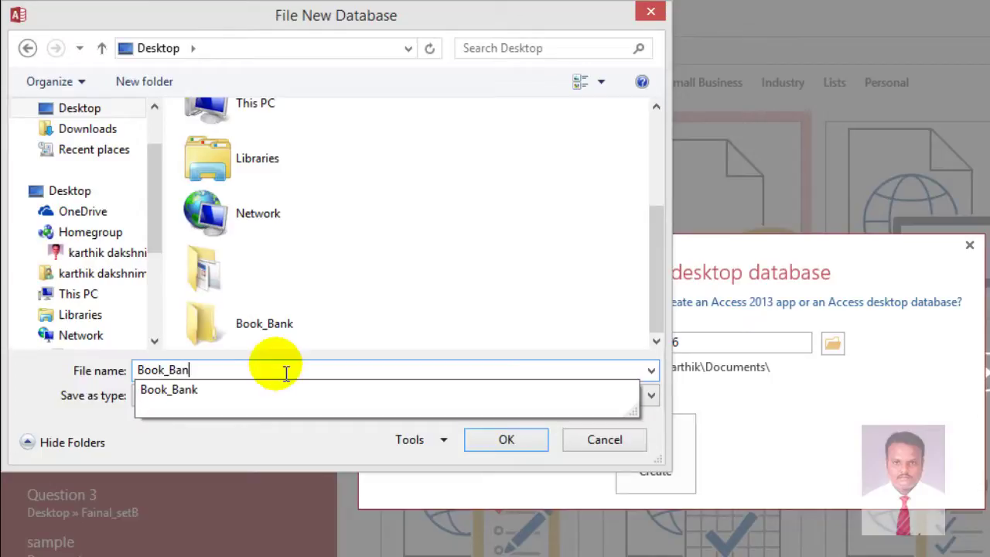
left_click(283, 370)
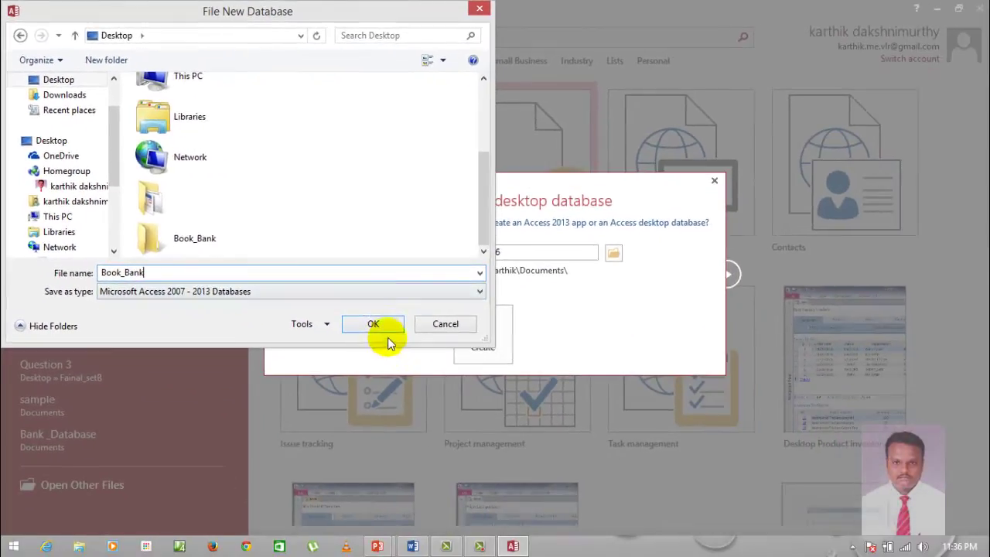
left_click(431, 374)
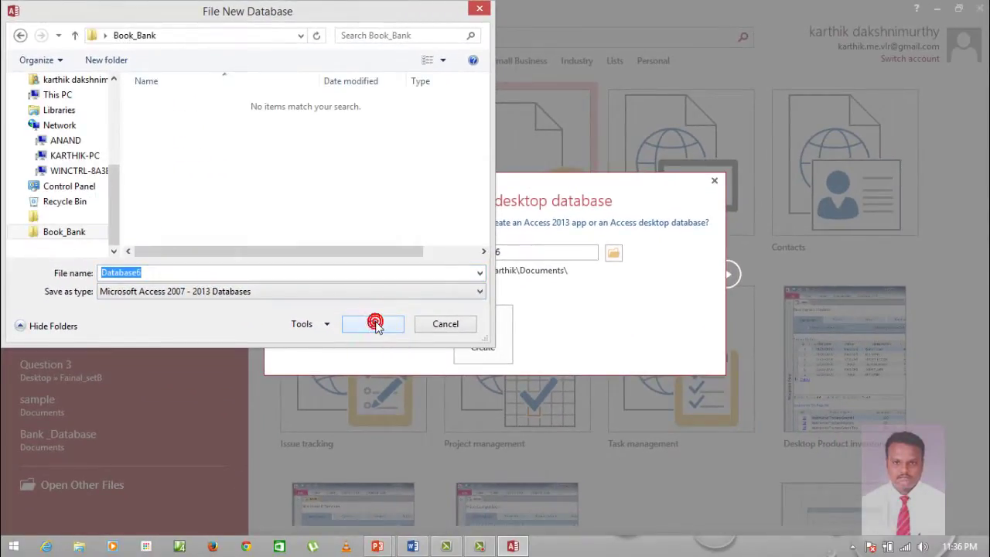
left_click(375, 323)
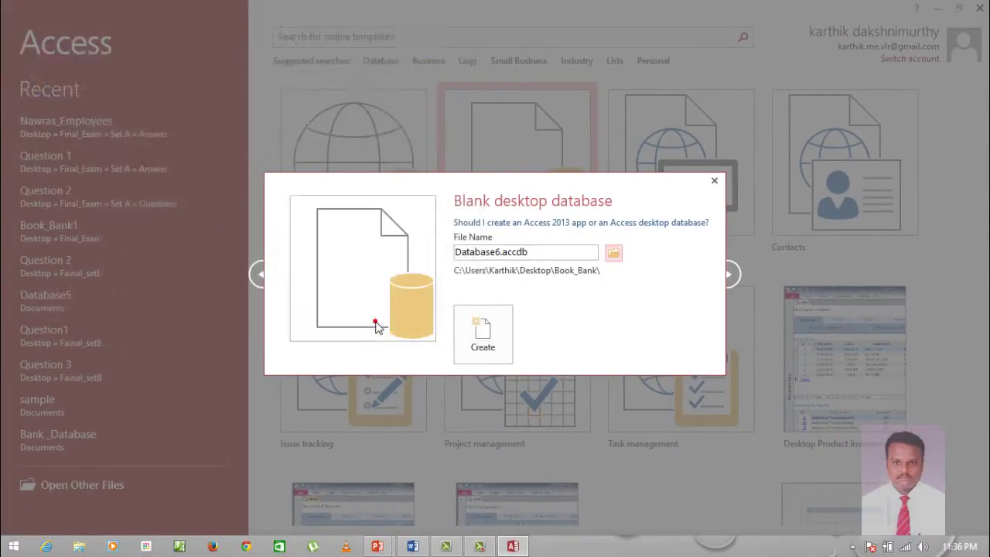
left_click(482, 339)
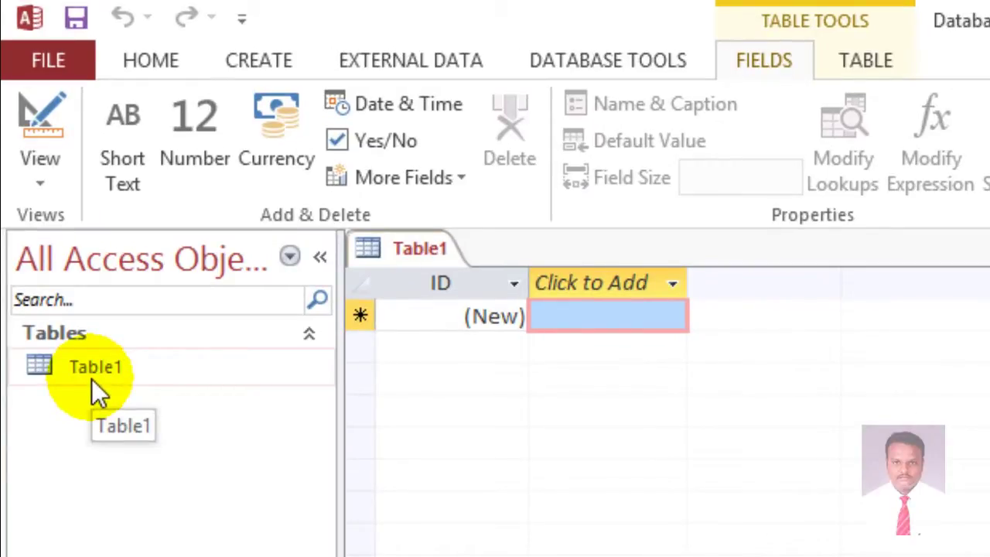
Step: Open Table1 in Design view, saving it under the name Tb_Books
right_click(92, 376)
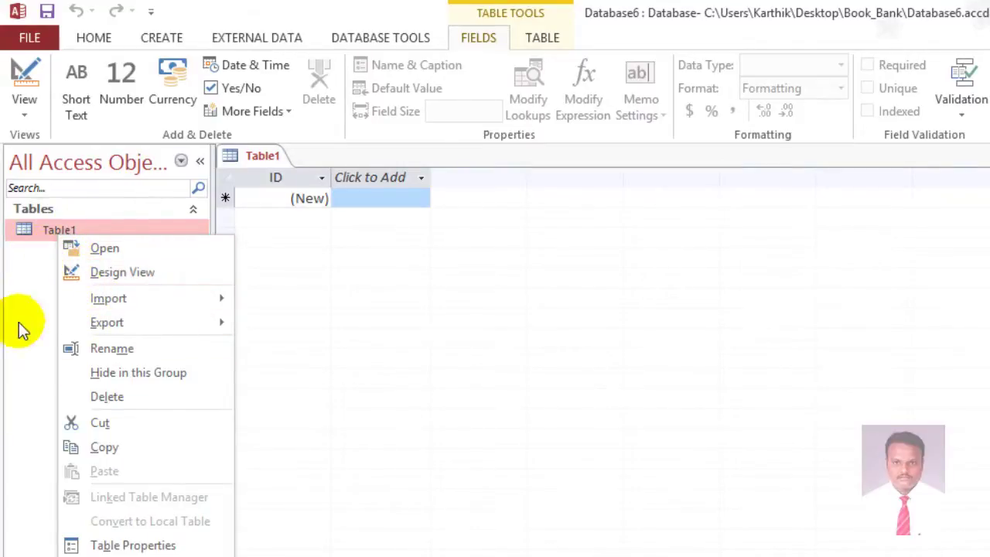
left_click(98, 272)
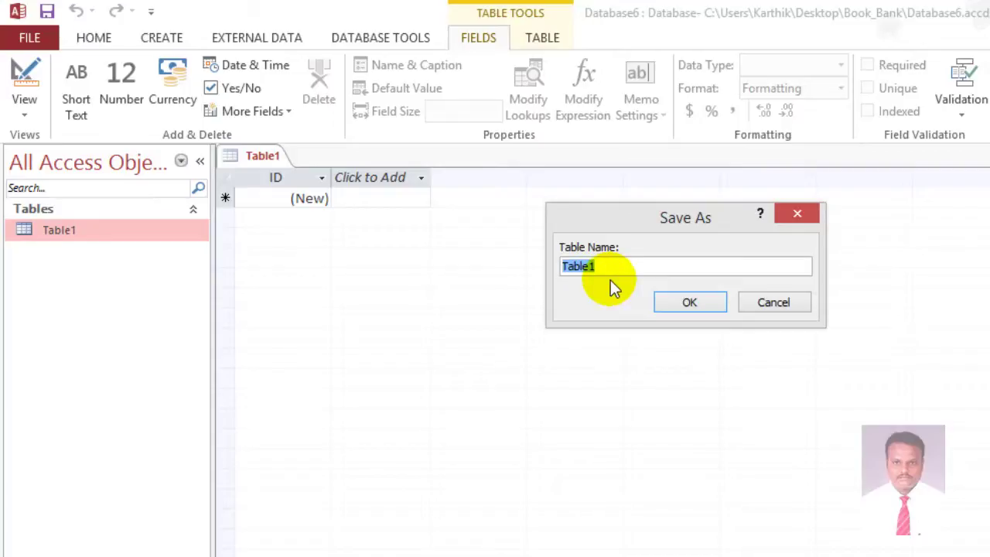
key("alt+Tab")
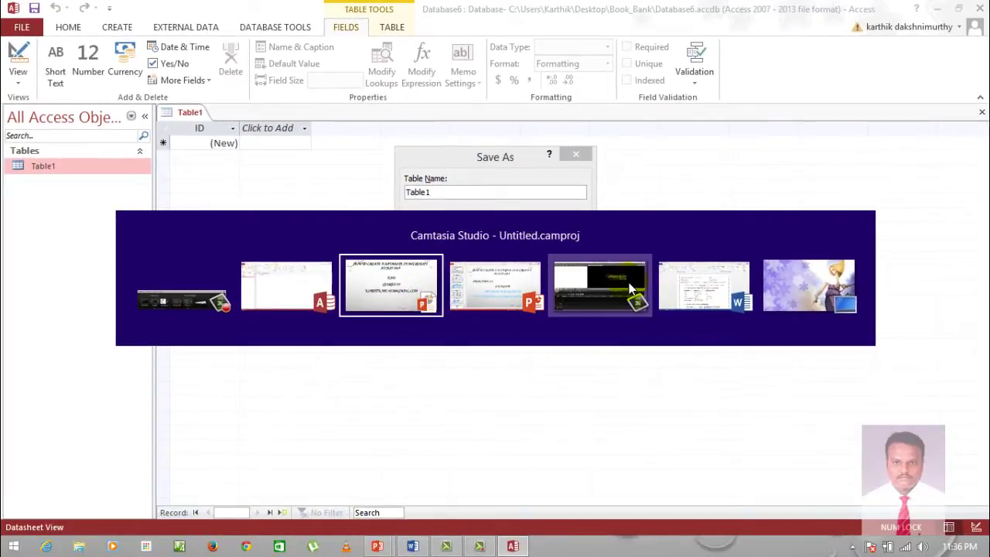
key("alt+Tab")
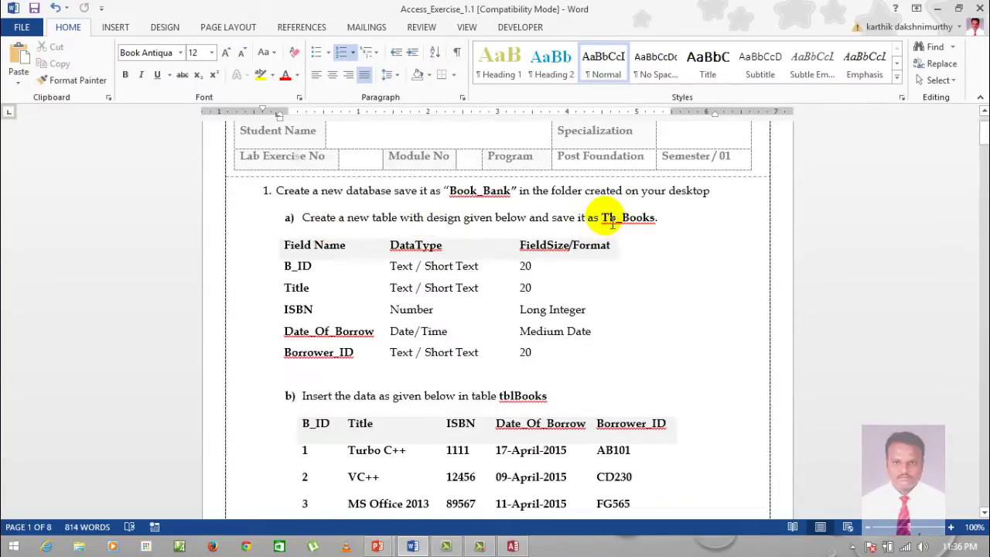
left_click_drag(625, 226, 649, 223)
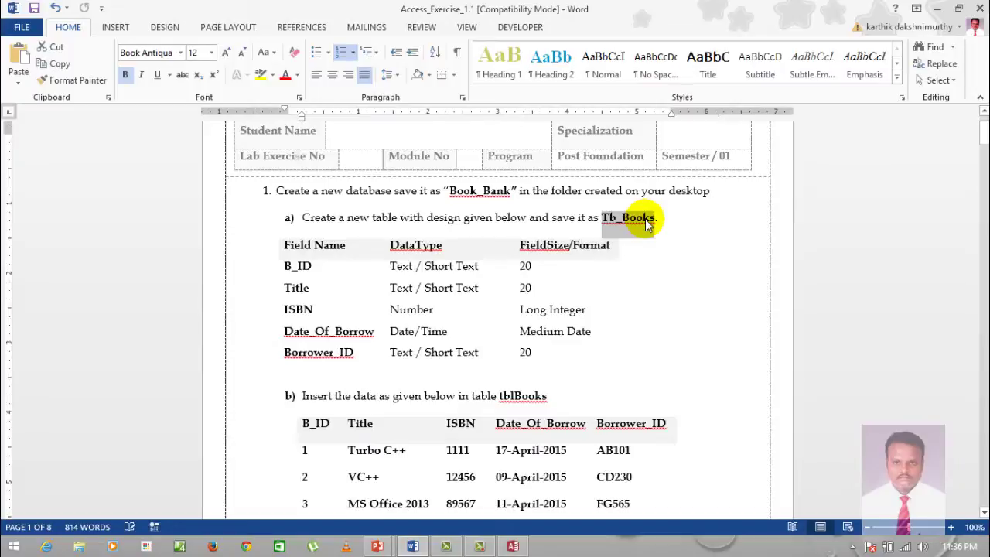
key("alt+Tab")
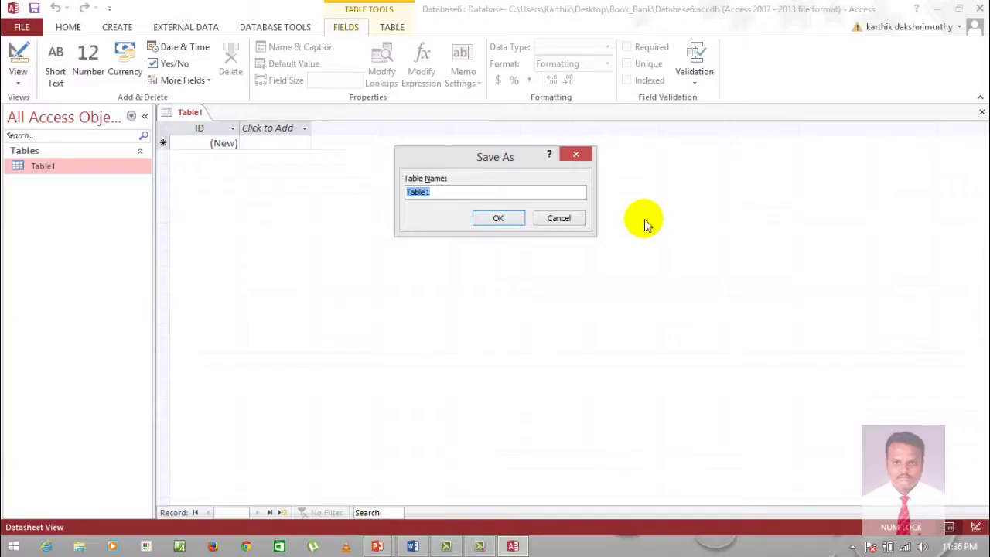
left_click(466, 194)
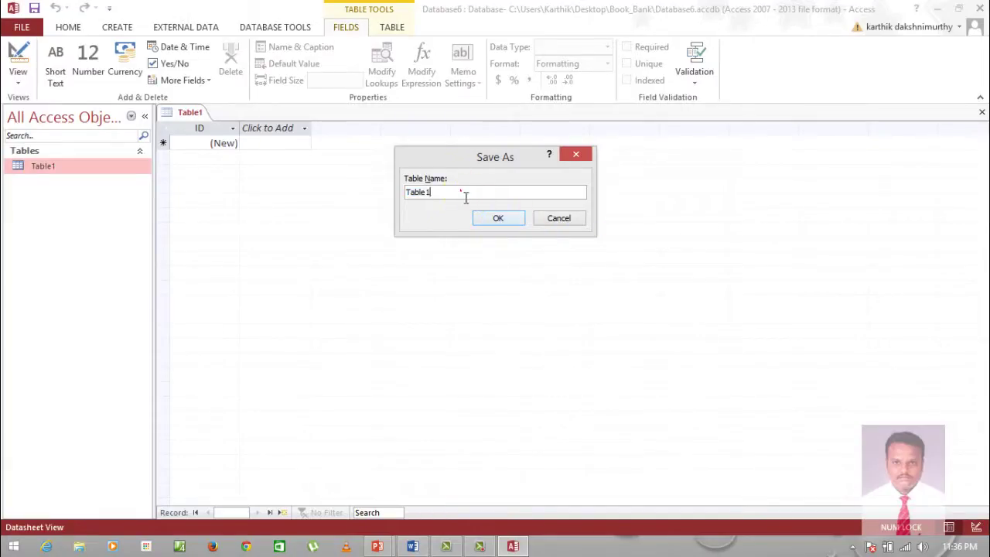
left_click(499, 220)
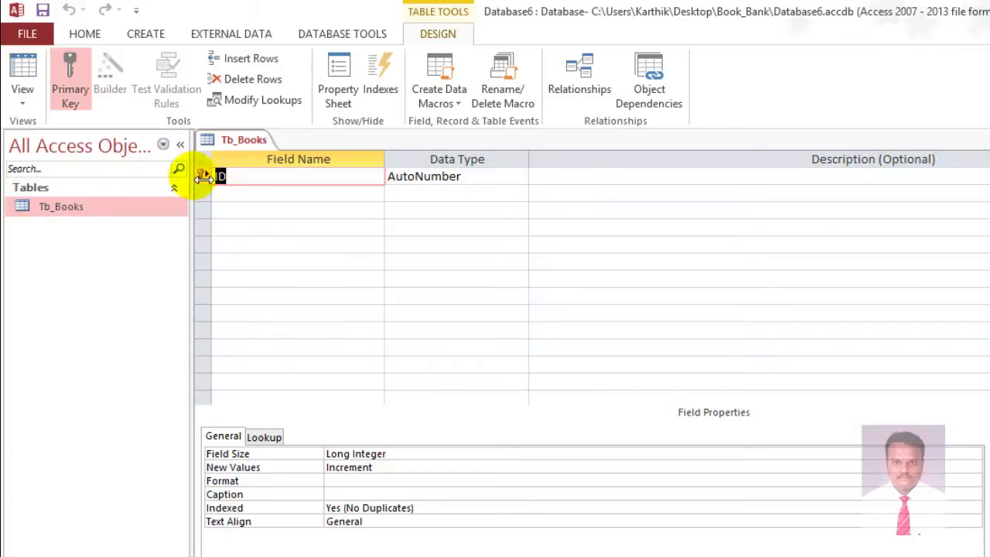
Step: Rename the ID field to B_ID and make it a Short Text field
key("alt+Tab")
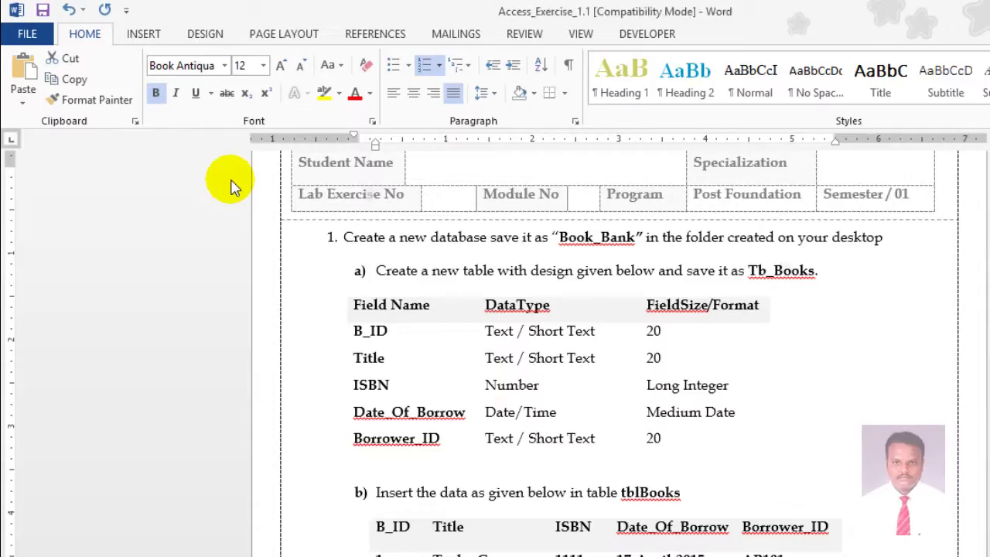
double_click(383, 334)
key("ctrl+c")
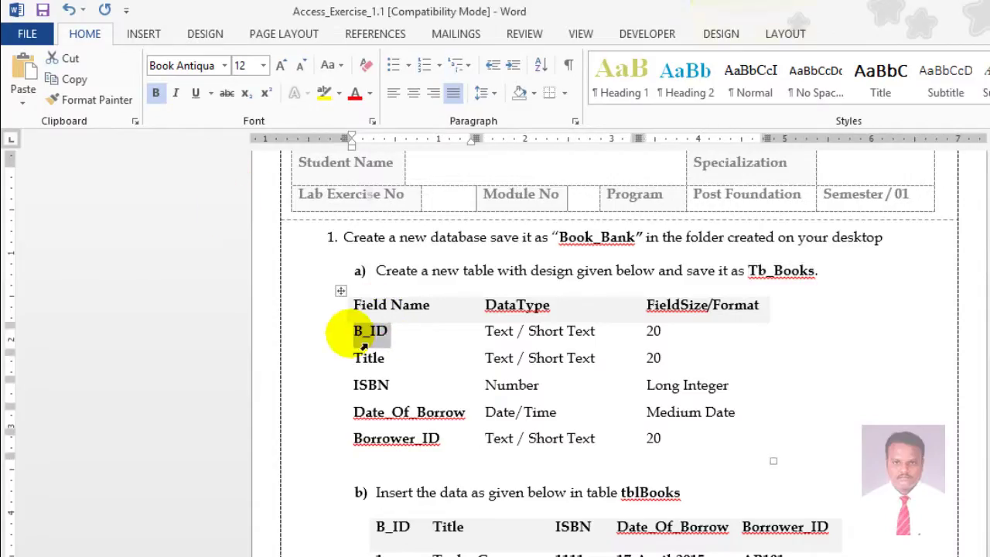
key("alt+Tab")
key("ctrl+v")
left_click(464, 178)
left_click(520, 177)
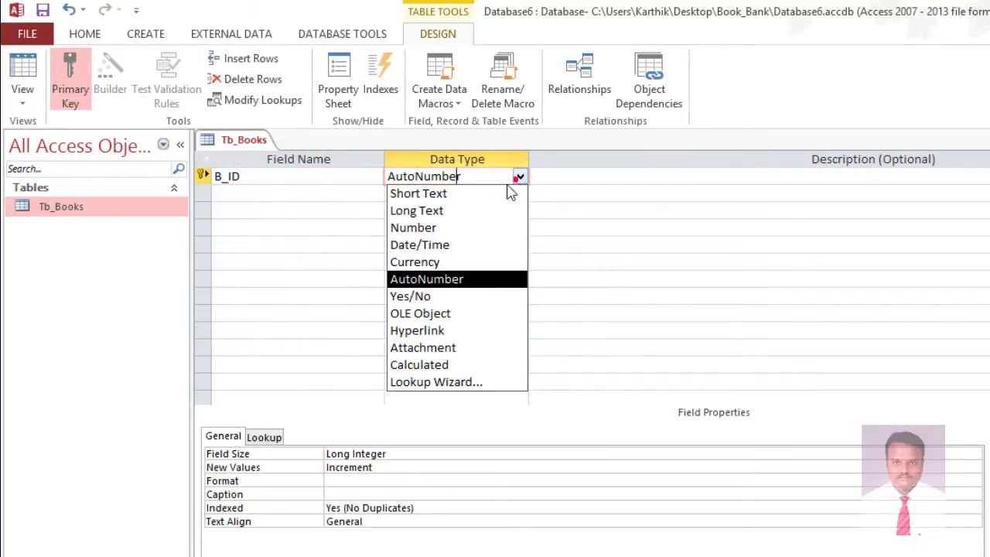
left_click(499, 196)
key("alt+Tab")
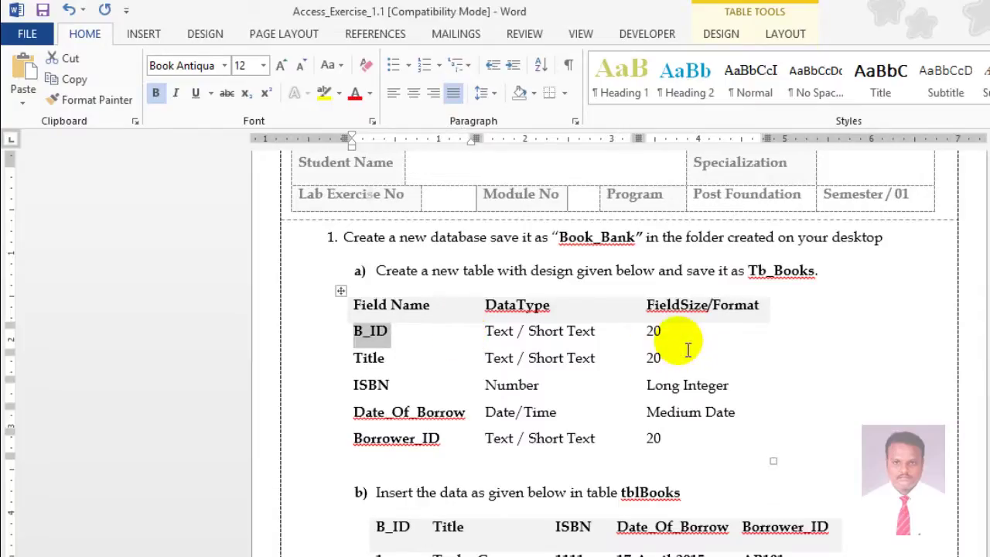
key("alt+Tab")
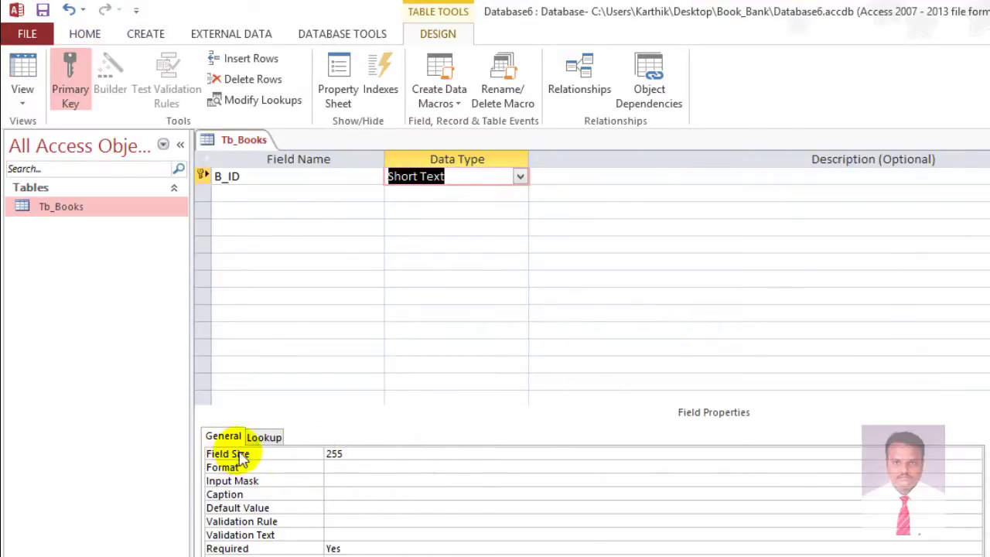
Step: Set B_ID's field size to 20 and copy the next field name, Title, from the exercise
left_click(345, 456)
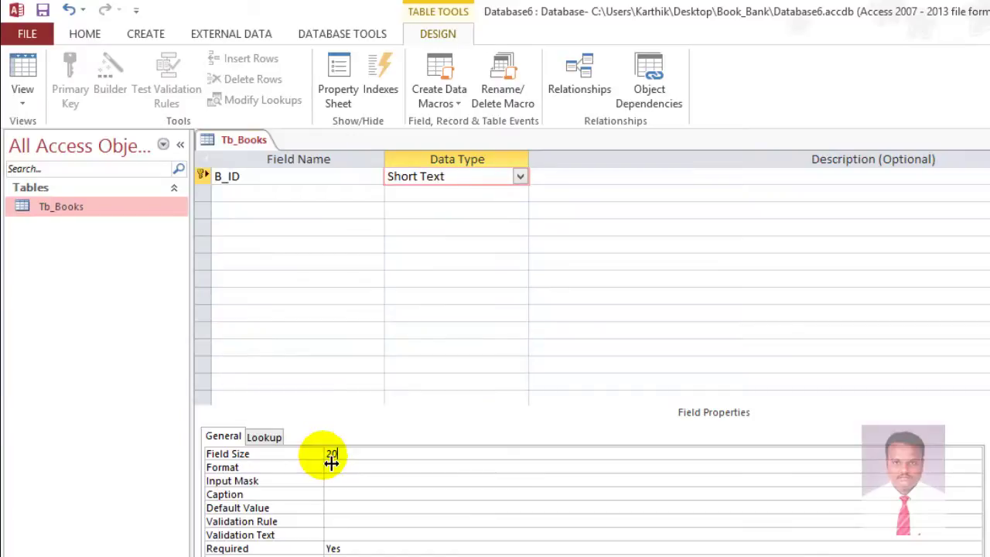
left_click(286, 195)
key("alt+Tab")
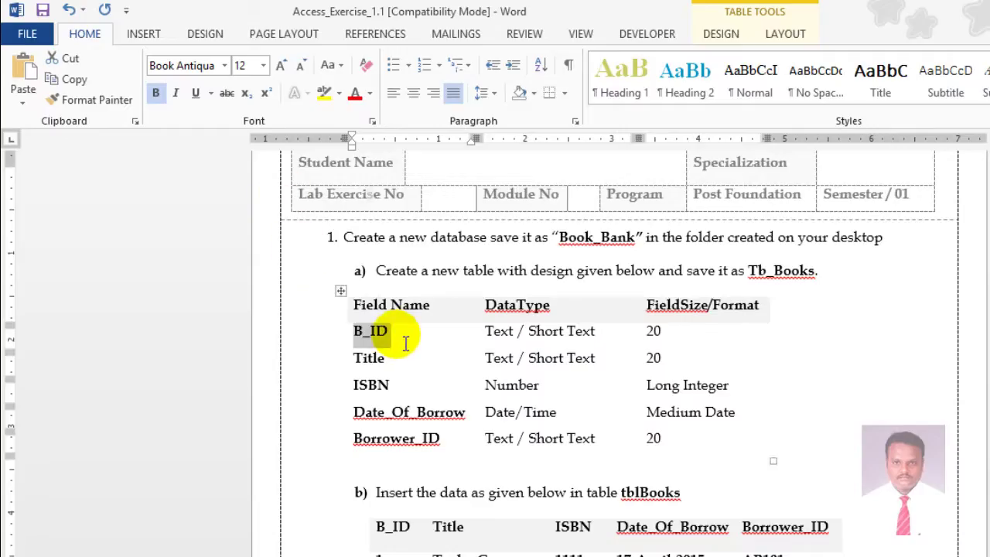
double_click(369, 360)
key("ctrl+c")
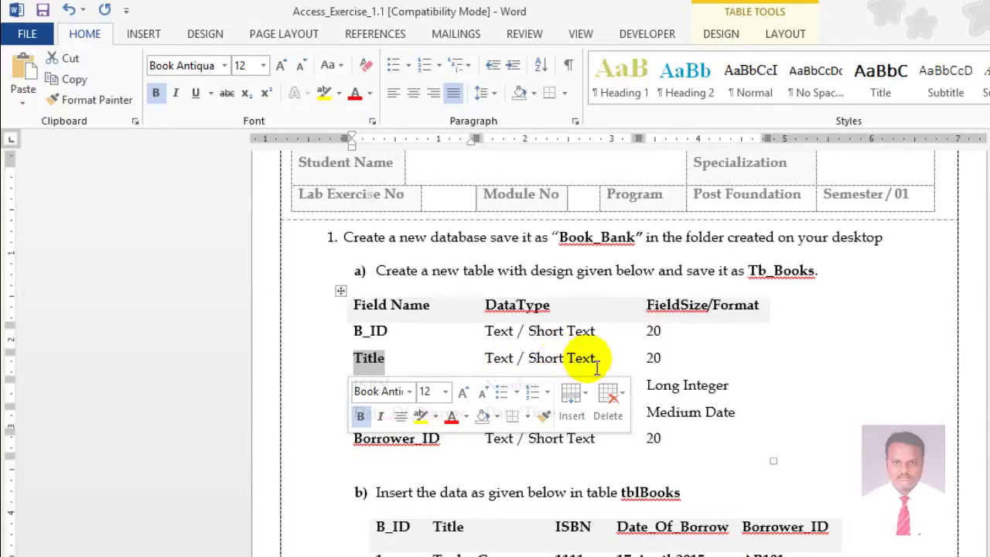
key("alt+Tab")
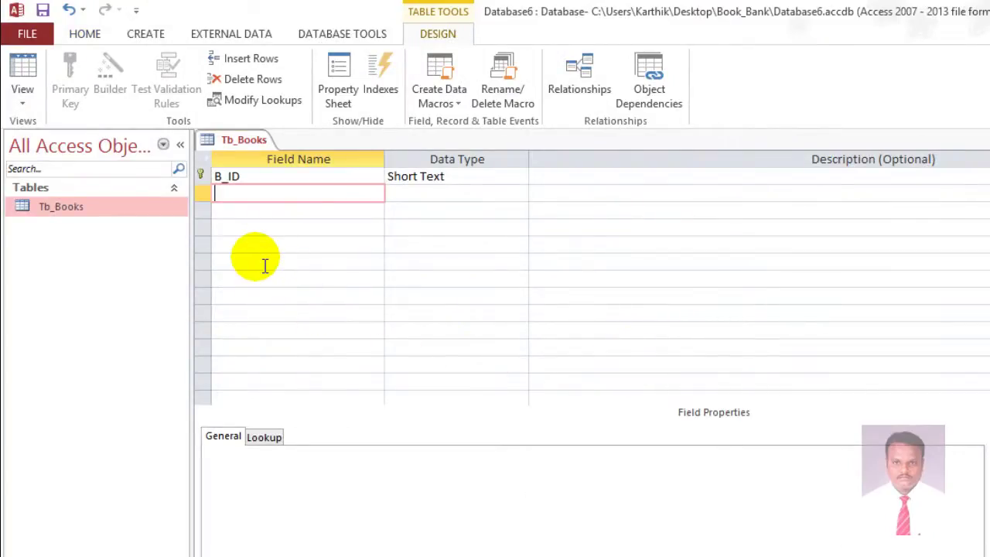
Step: Add a Title field as Short Text with field size 20
key("ctrl+v")
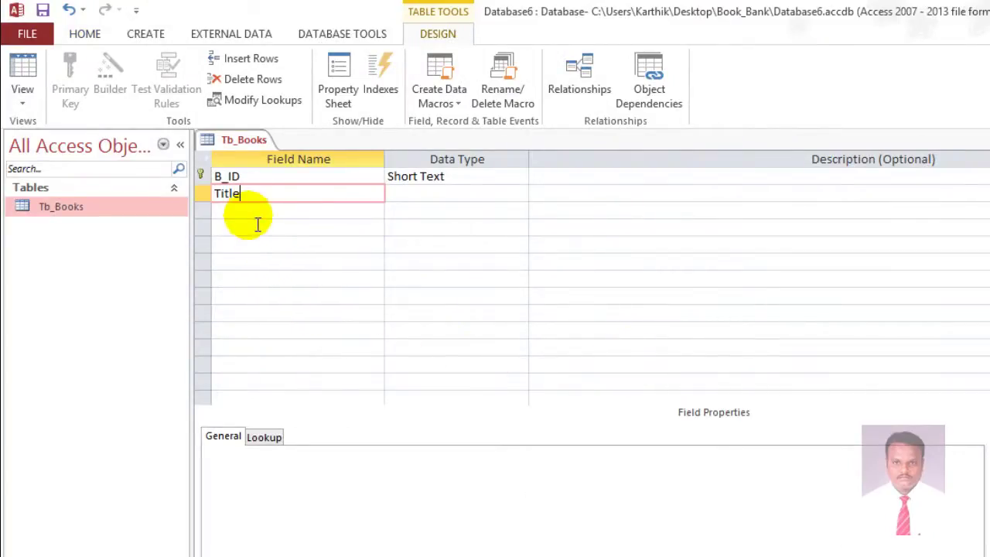
left_click(437, 211)
left_click(501, 195)
left_click(344, 455)
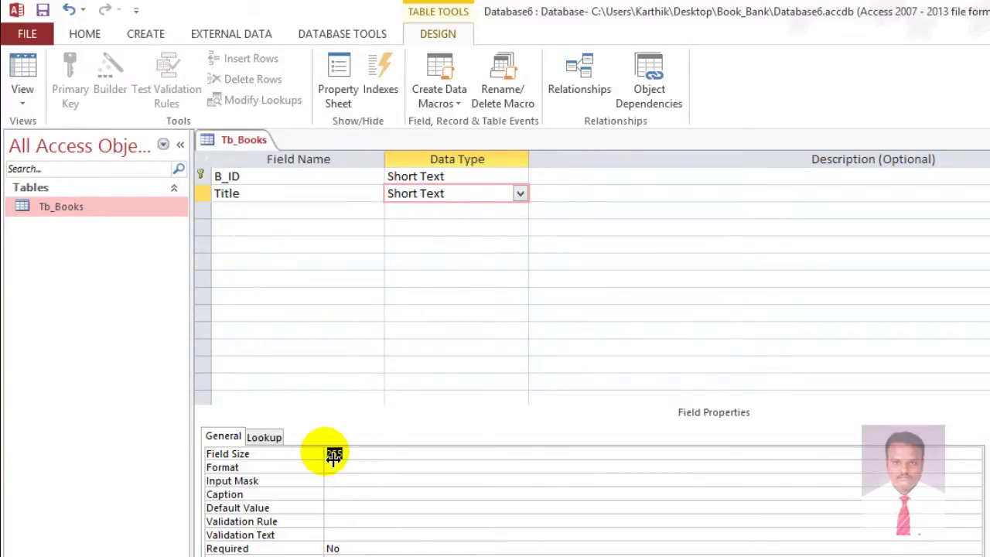
left_click(239, 213)
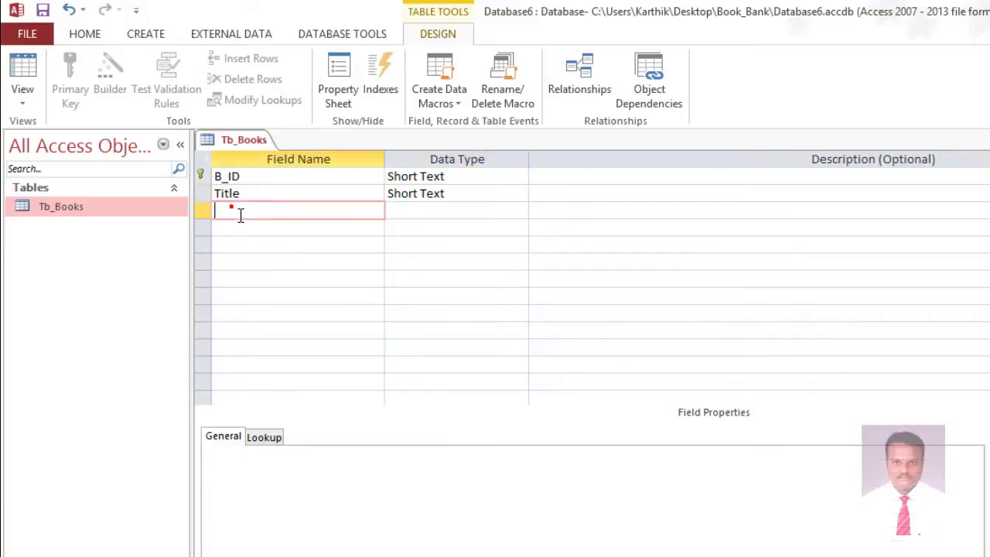
Step: Add an ISBN field with the Number data type
key("alt+Tab")
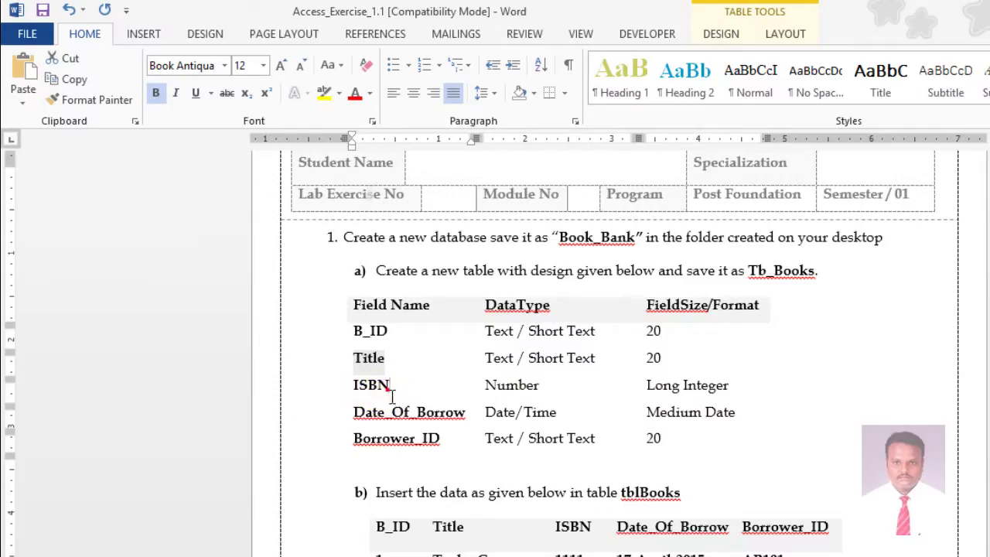
left_click_drag(391, 394, 362, 394)
key("alt+Tab")
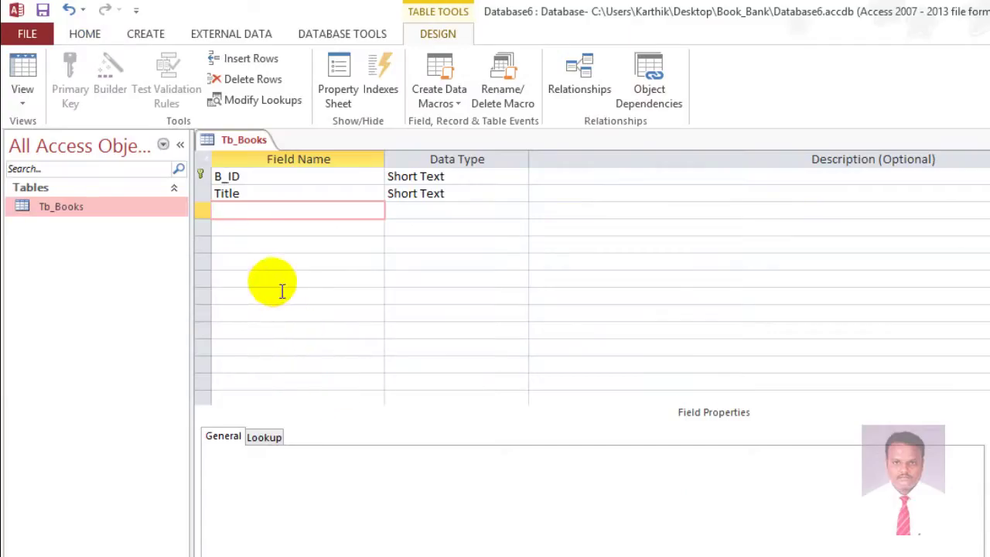
type("ISBN")
left_click(423, 214)
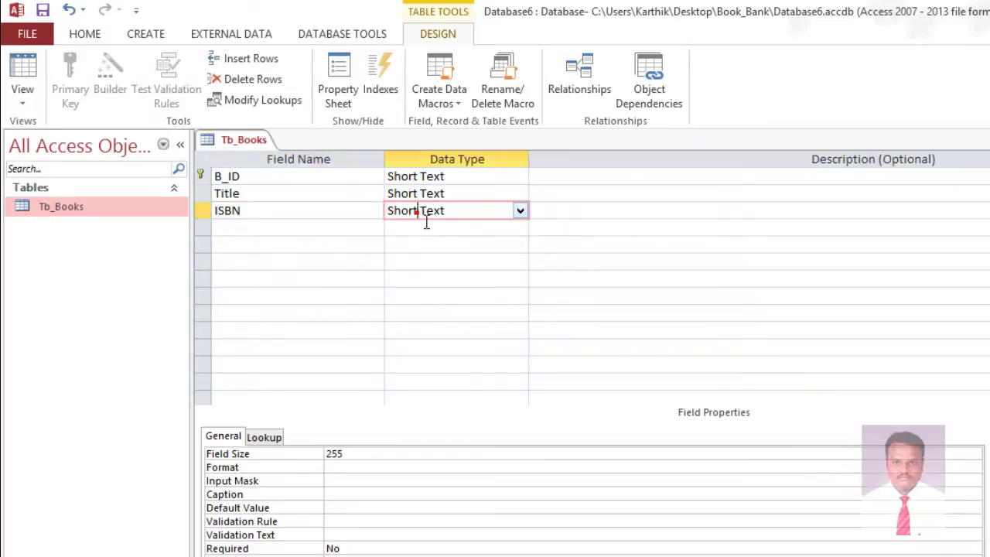
key("alt+Tab")
key("alt+Tab")
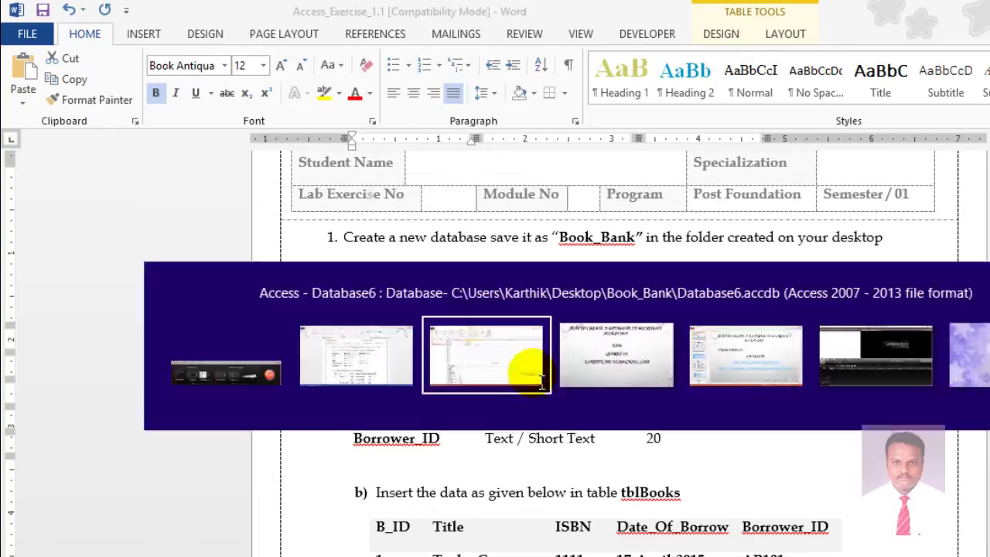
left_click(519, 212)
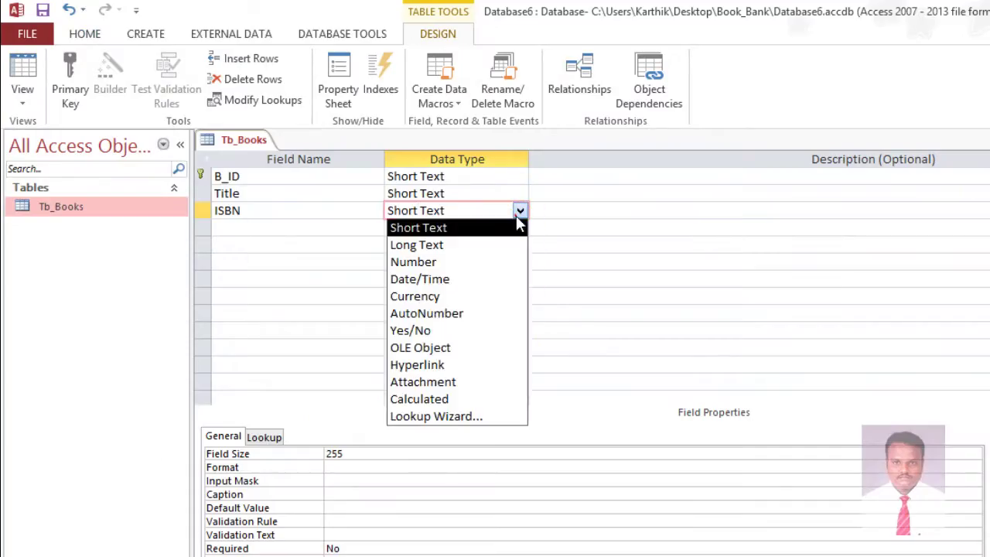
left_click(498, 262)
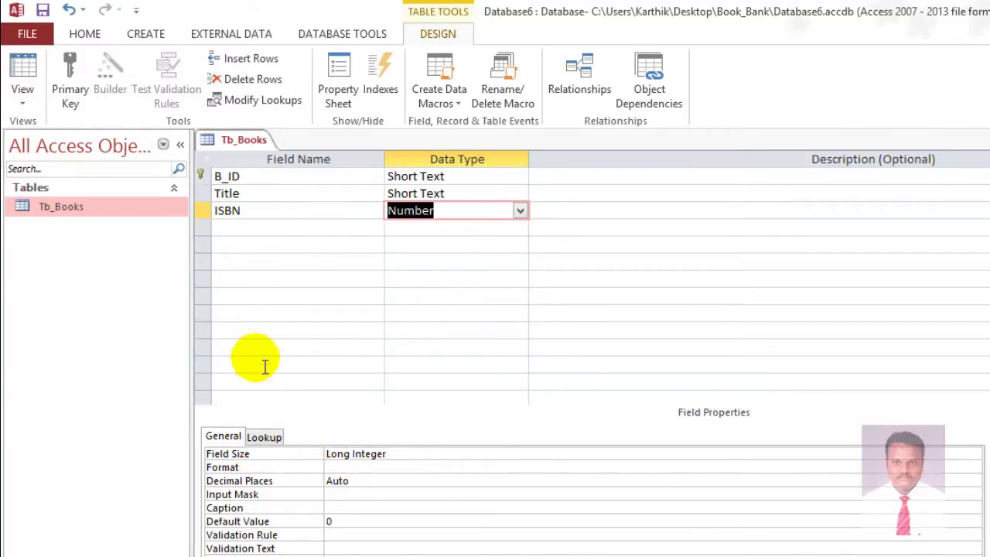
left_click(277, 228)
Step: Add a Date_Of_Borrow field with the Date/Time data type
key("alt+Tab")
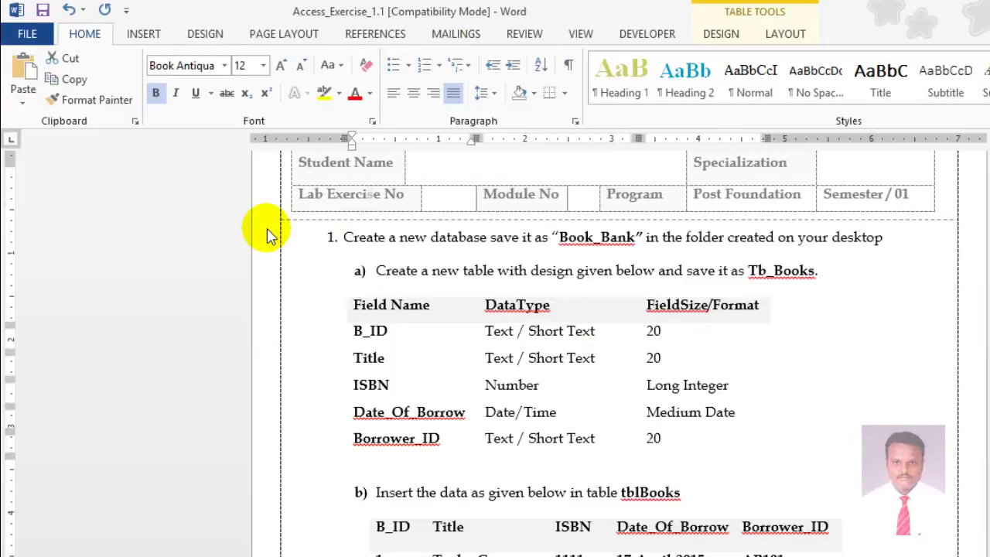
left_click_drag(472, 418, 374, 422)
key("ctrl+c")
key("alt+Tab")
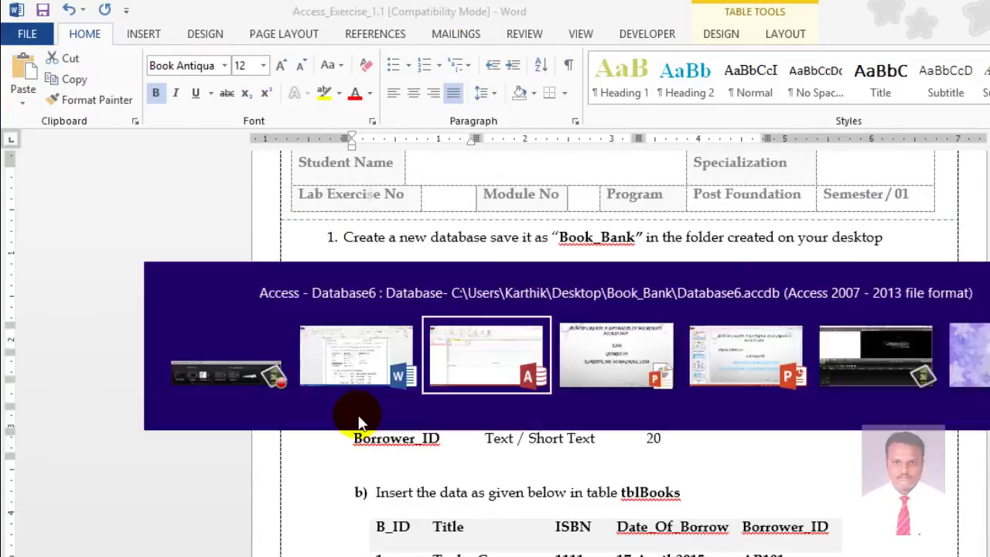
key("ctrl+v")
left_click(385, 229)
key("alt+Tab")
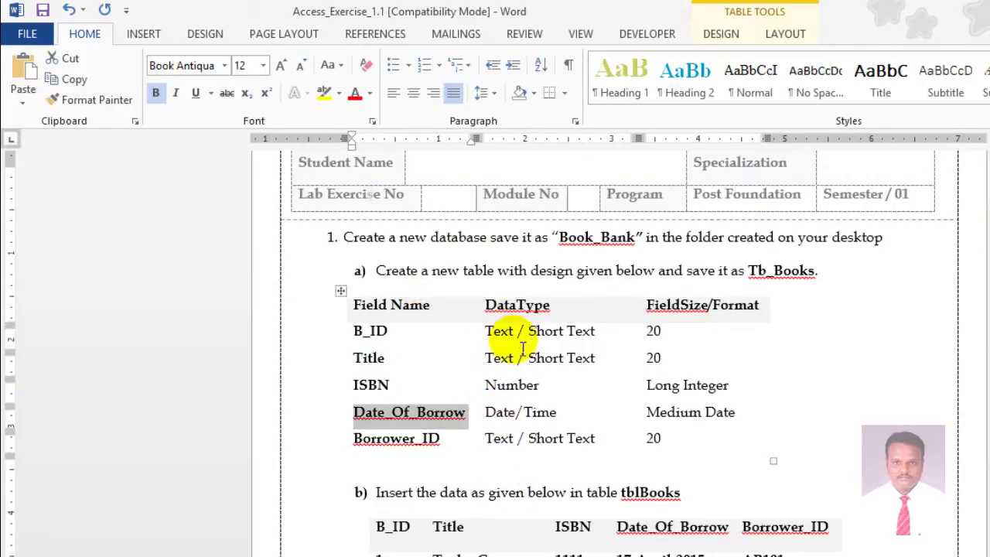
key("alt+Tab")
left_click(520, 230)
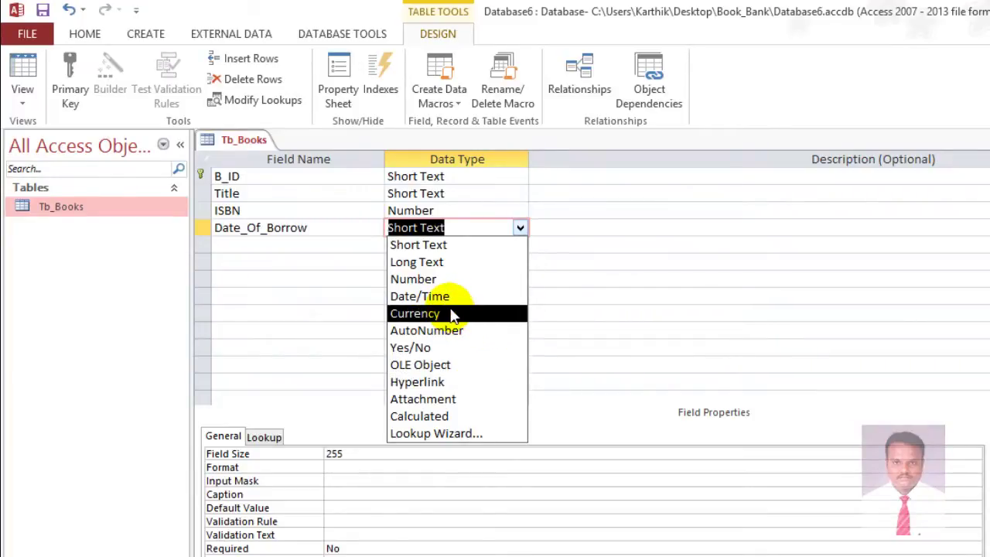
left_click(444, 296)
Step: Give Date_Of_Borrow the Medium Date format and copy Borrower_ID from the exercise
left_click(341, 455)
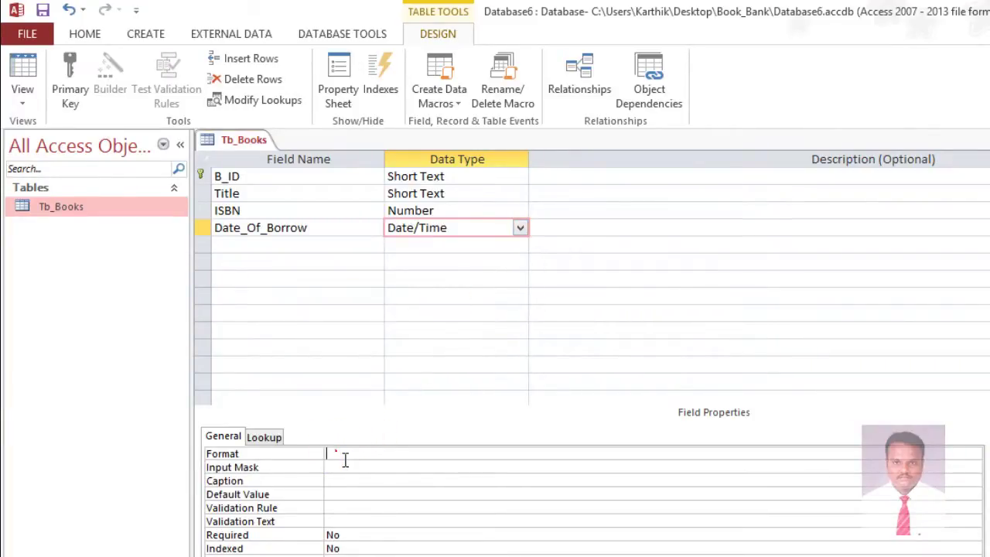
left_click(973, 455)
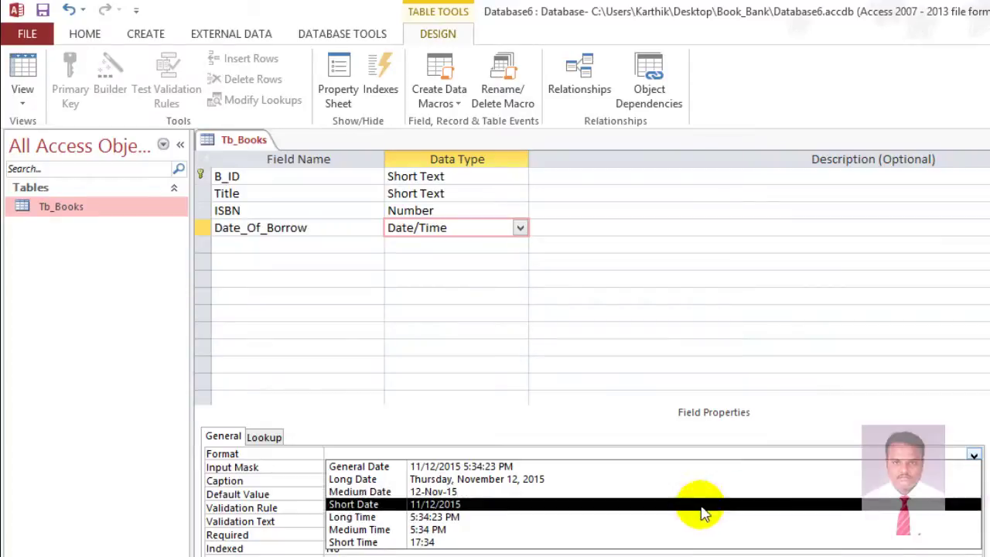
left_click(551, 492)
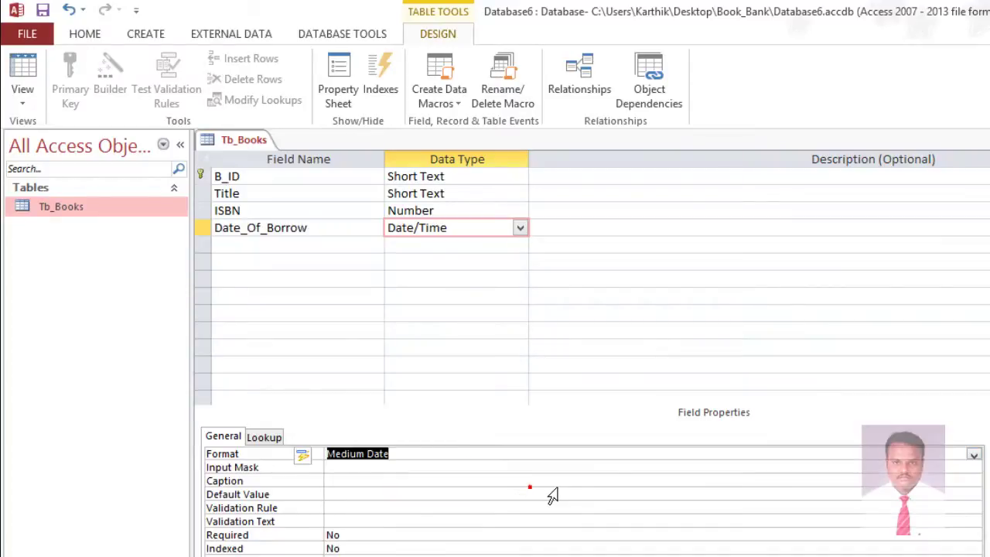
left_click(243, 247)
key("alt+Tab")
double_click(433, 439)
key("ctrl+c")
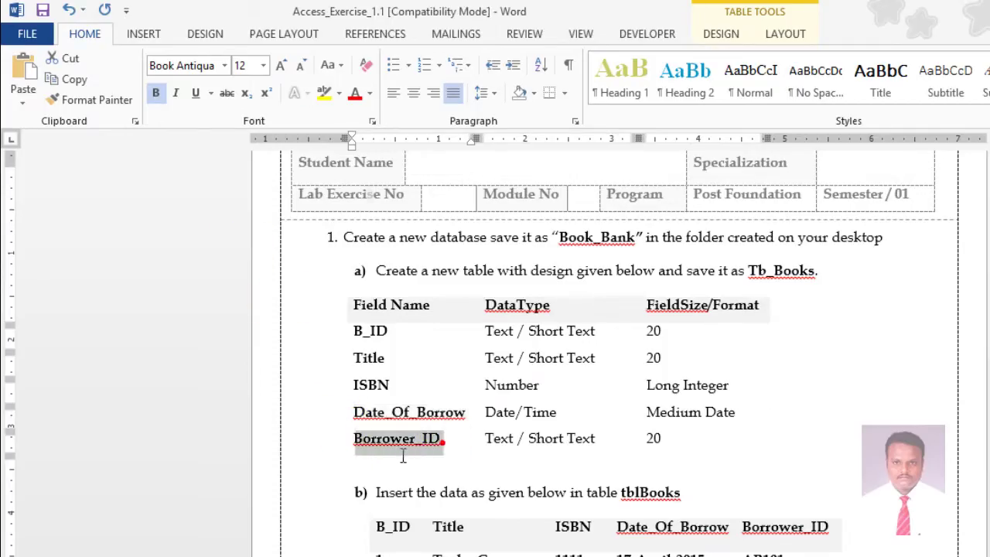
Step: Add a Borrower_ID field as Short Text
key("alt+Tab")
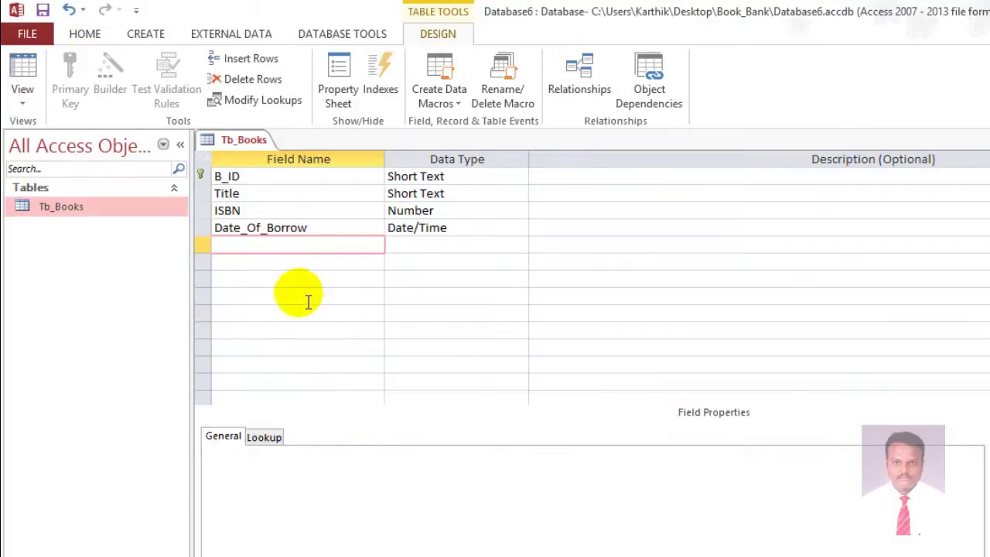
key("ctrl+v")
key("Tab")
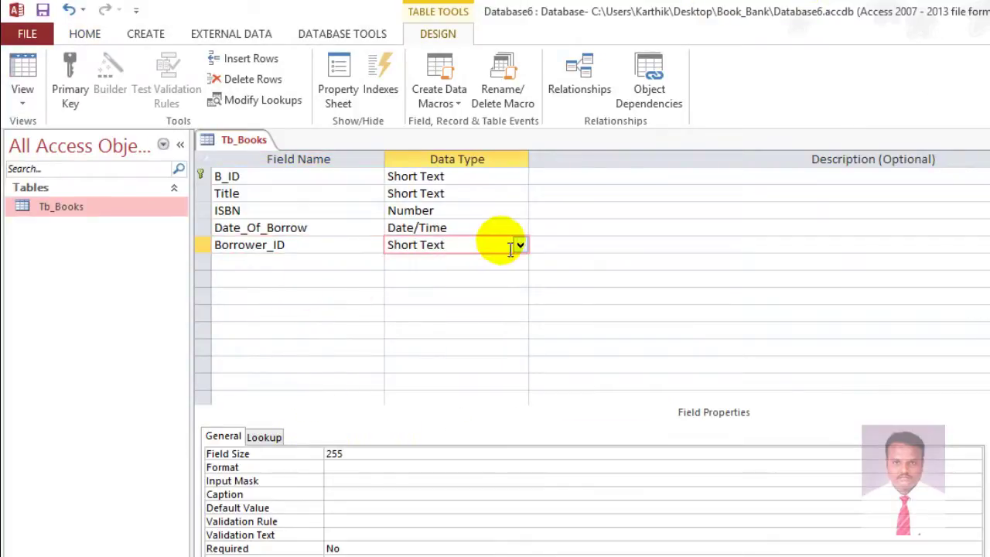
left_click(520, 246)
left_click(504, 264)
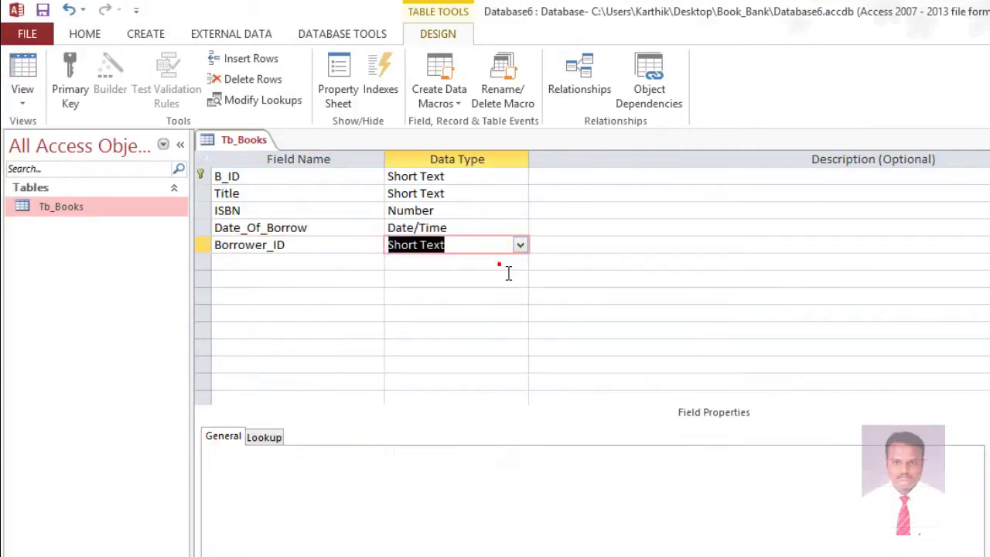
key("alt+Tab")
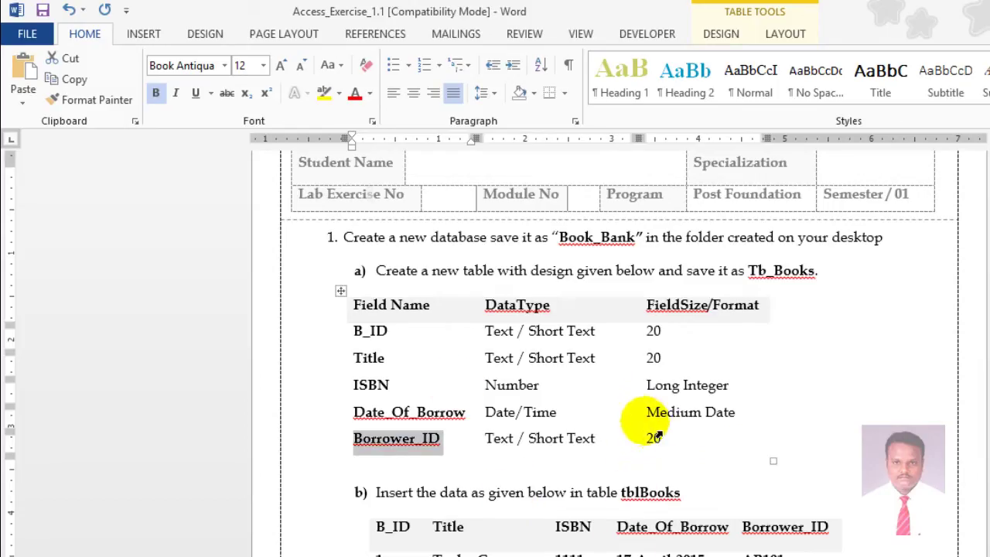
key("alt+Tab")
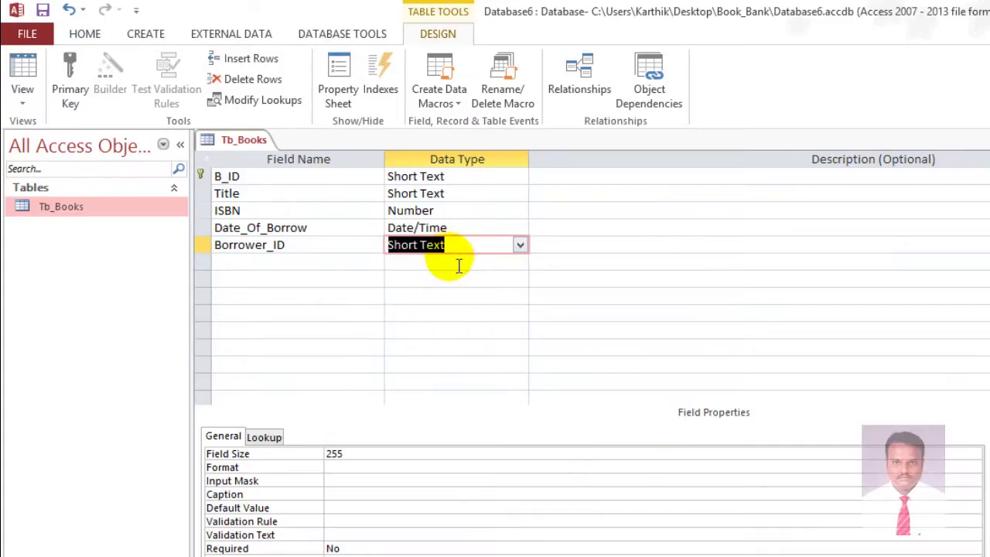
Step: Set Borrower_ID's field size to 20, then save and close the Tb_Books design
left_click(325, 456)
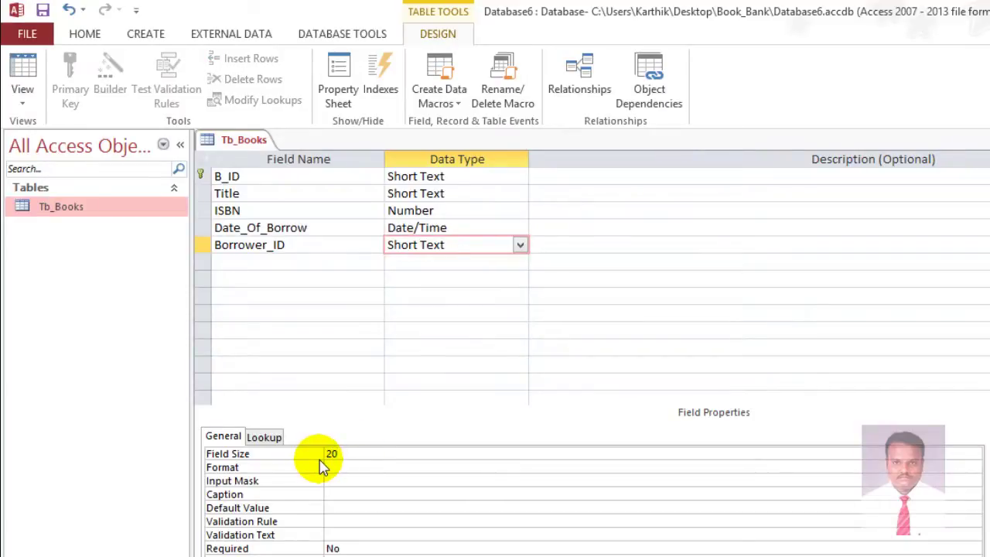
left_click(520, 381)
left_click(520, 381)
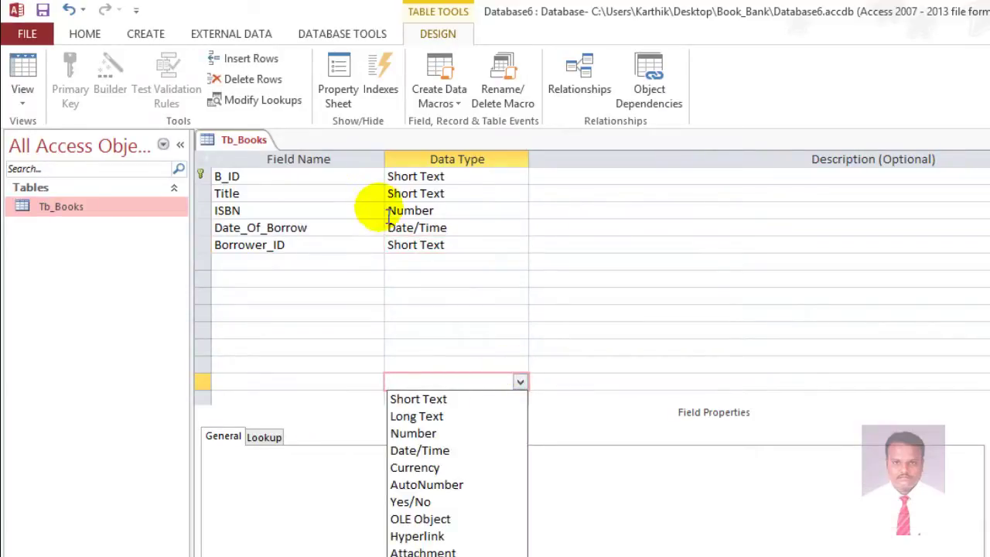
left_click(437, 267)
left_click(437, 265)
left_click(43, 12)
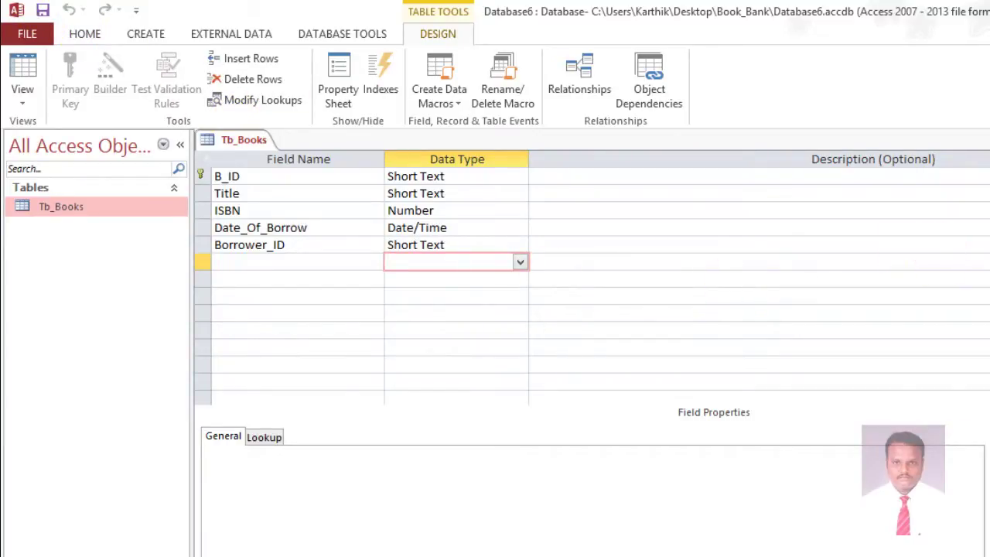
key("ctrl+w")
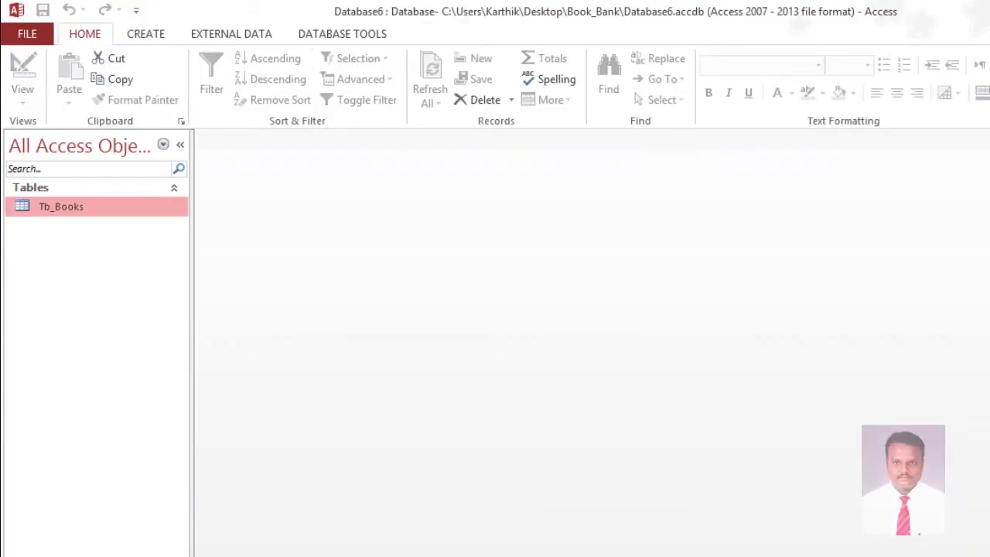
Step: Open Tb_Books and enter book 101, VC++, ISBN 111, 05-May-15, borrower B101
double_click(105, 213)
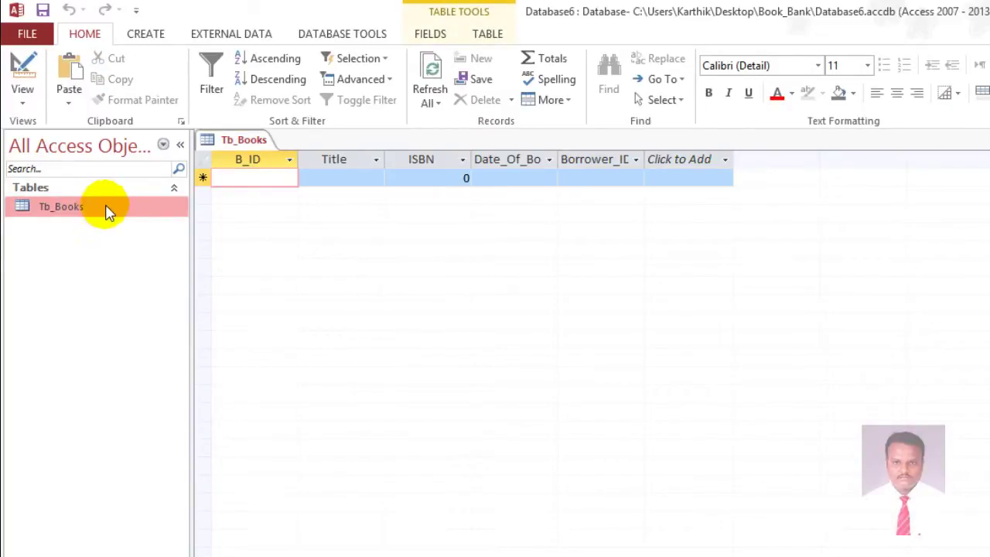
type("101")
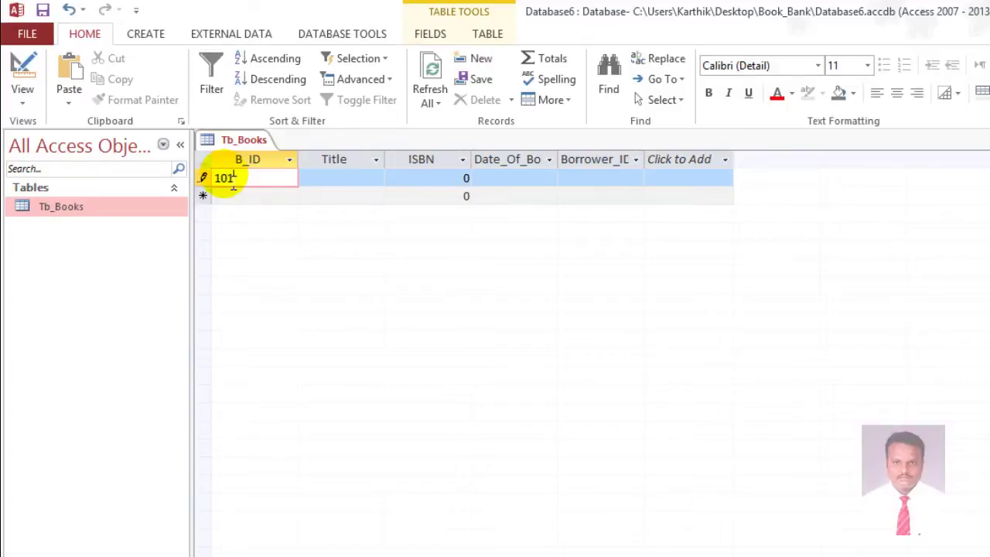
key("Tab")
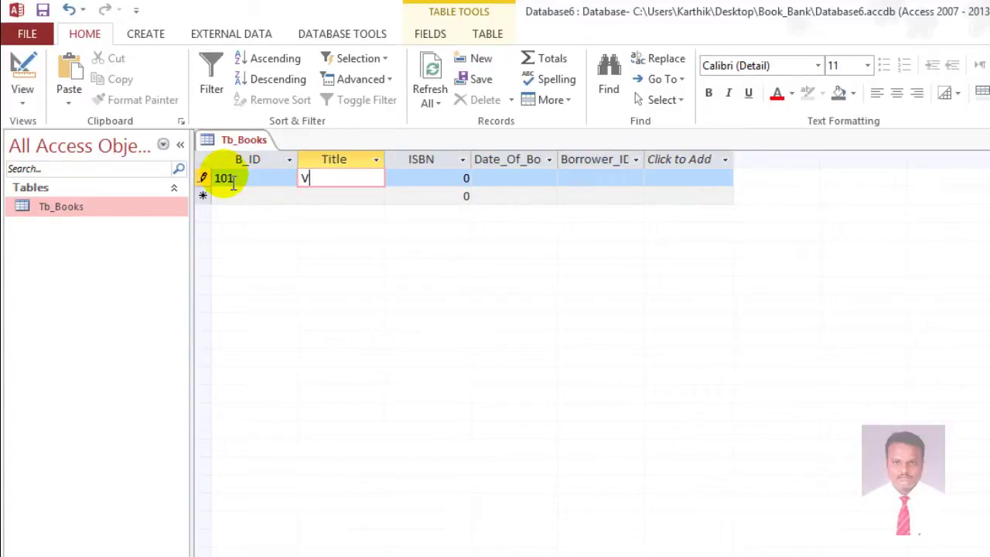
key("Tab")
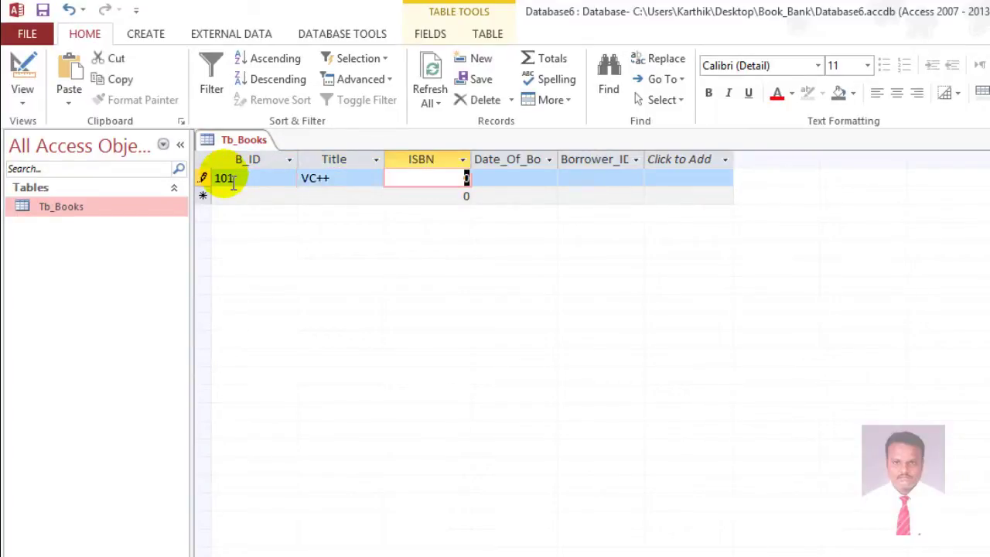
type("111")
key("Tab")
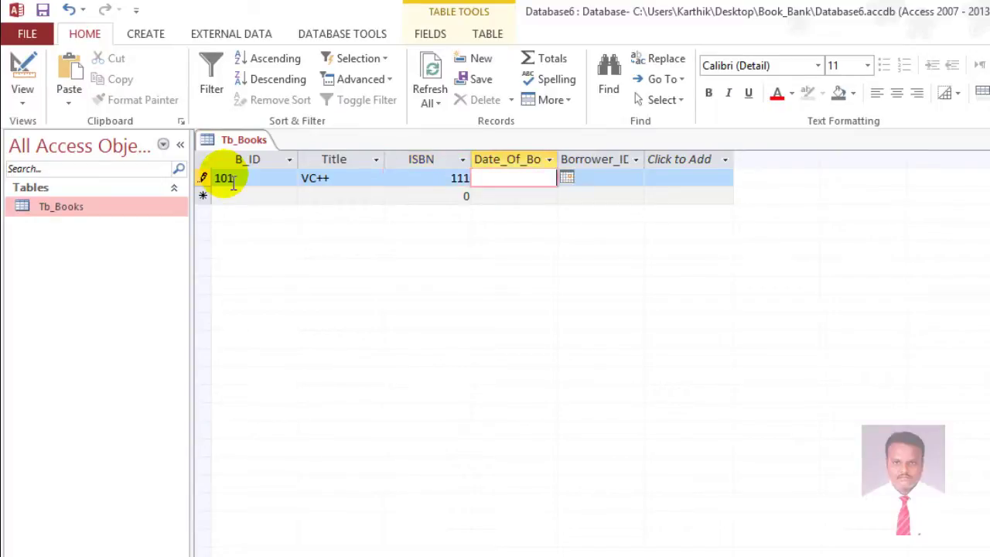
left_click(567, 178)
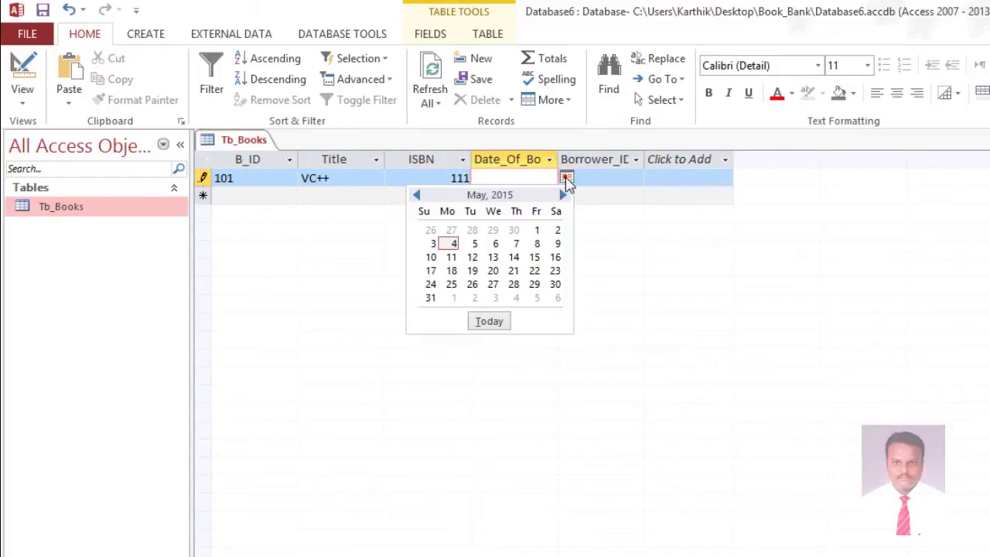
left_click(472, 244)
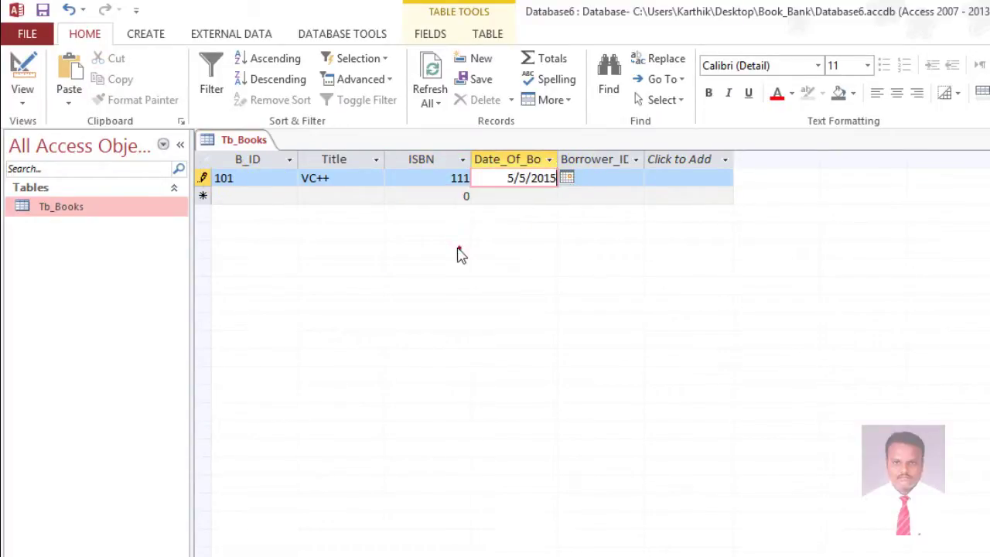
left_click(601, 180)
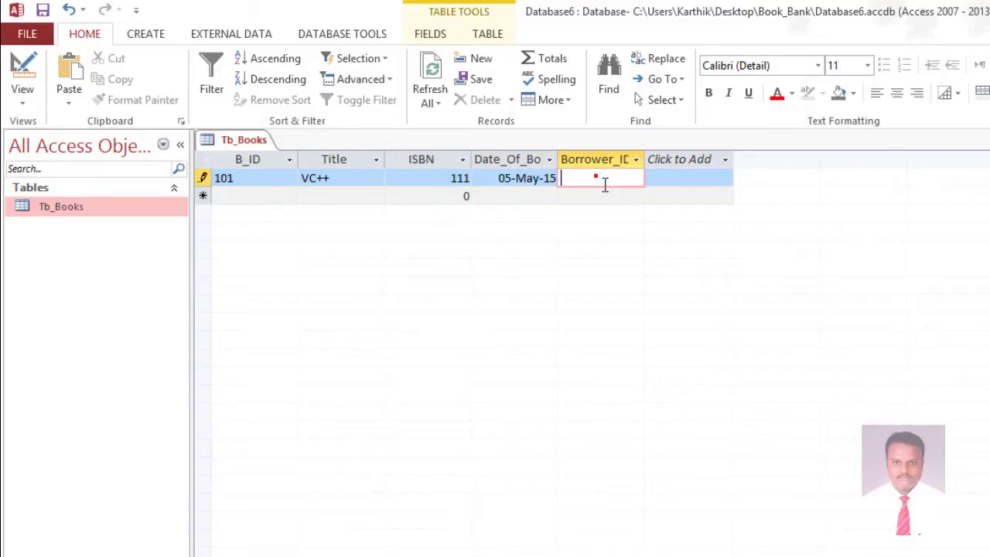
type("B")
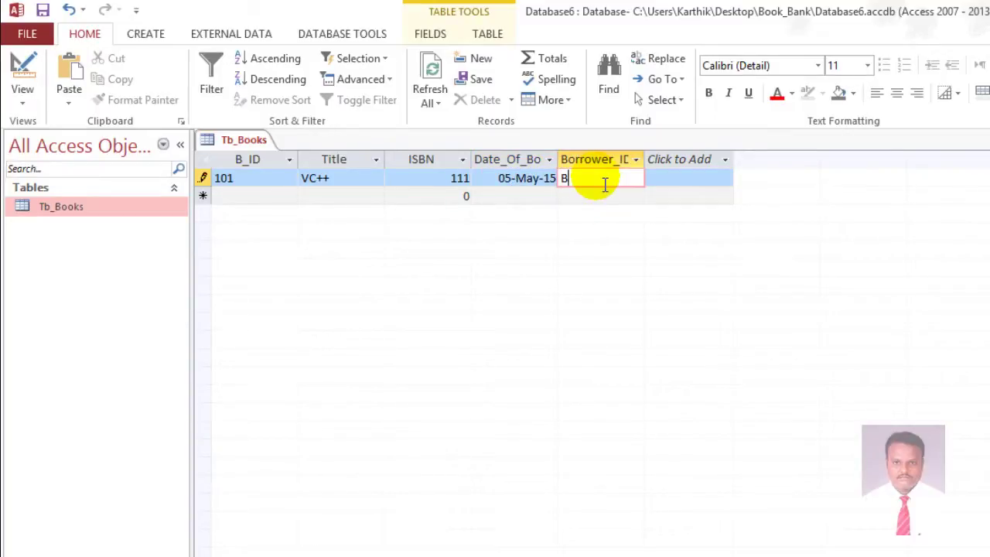
type("101")
key("Tab")
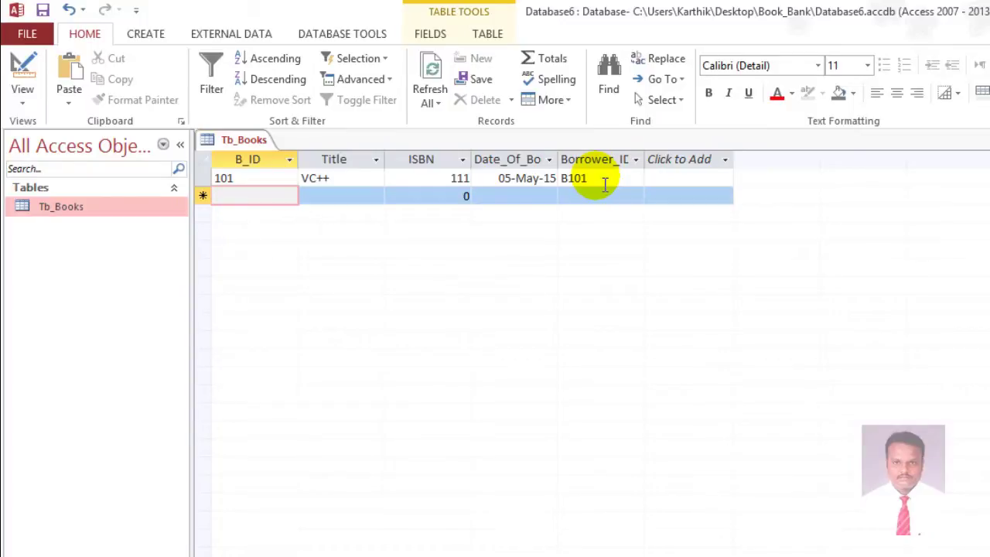
Step: Enter book 102, .NET 2014, ISBN 222, 03-May-15, borrower B202
type("102")
key("Tab")
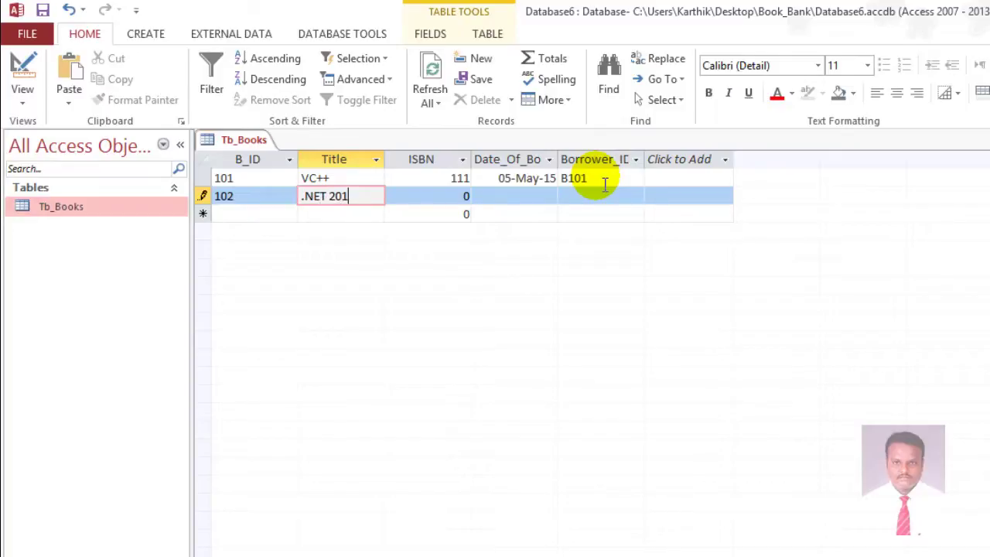
type(".NET 2014")
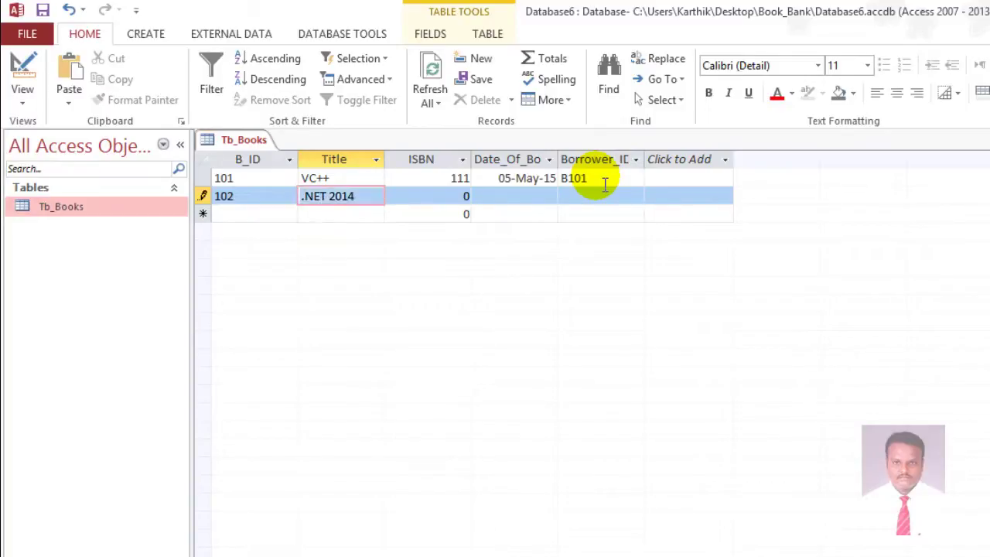
key("Tab")
type("22")
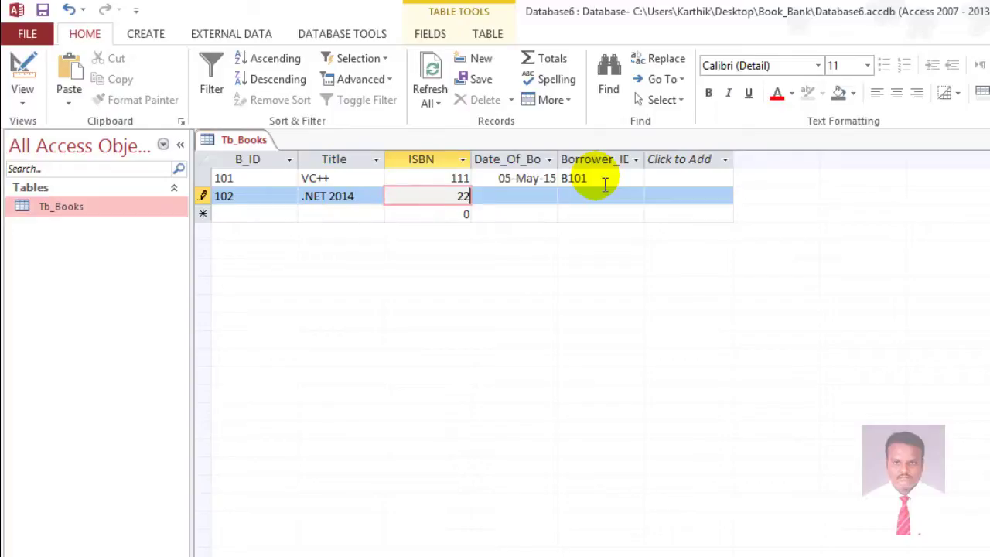
type("2")
left_click(543, 194)
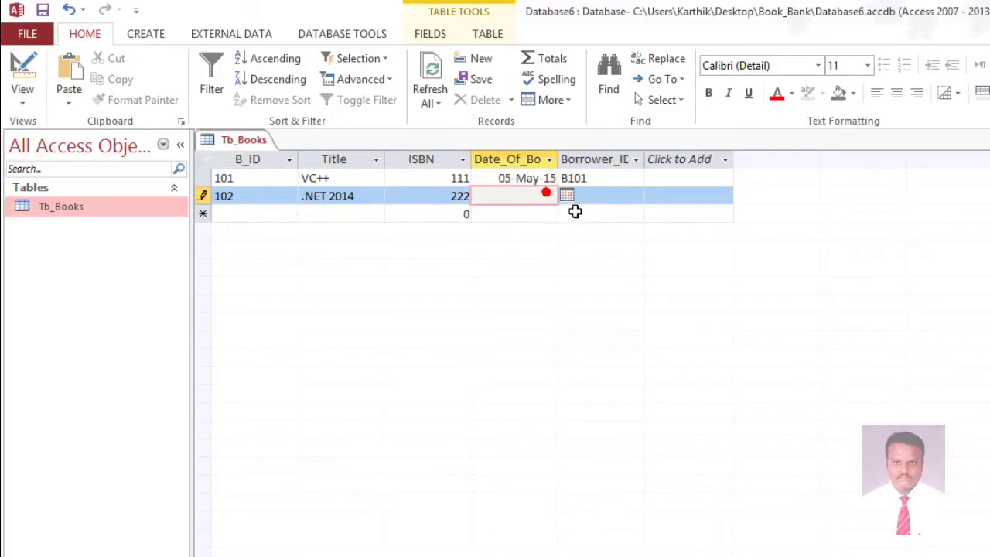
left_click(568, 202)
left_click(550, 195)
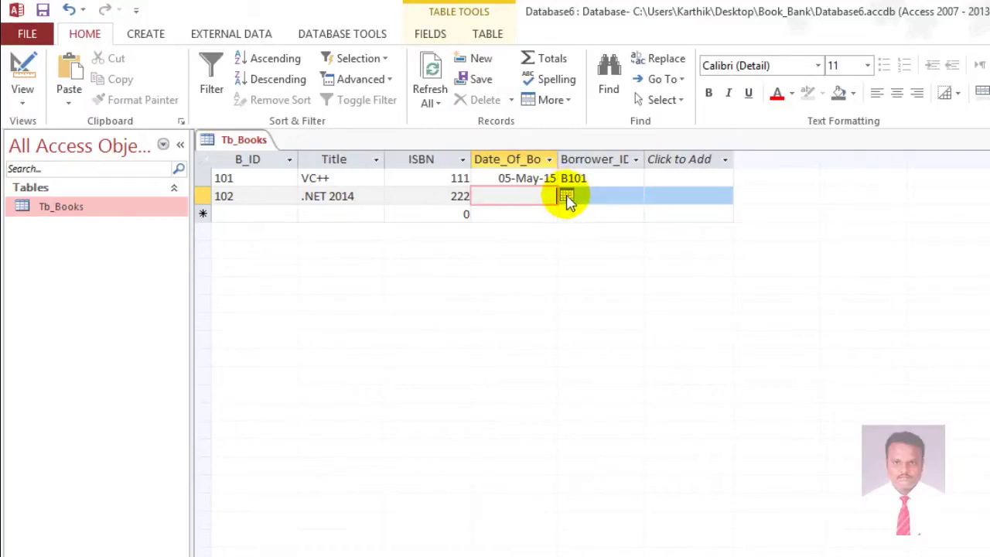
left_click(567, 197)
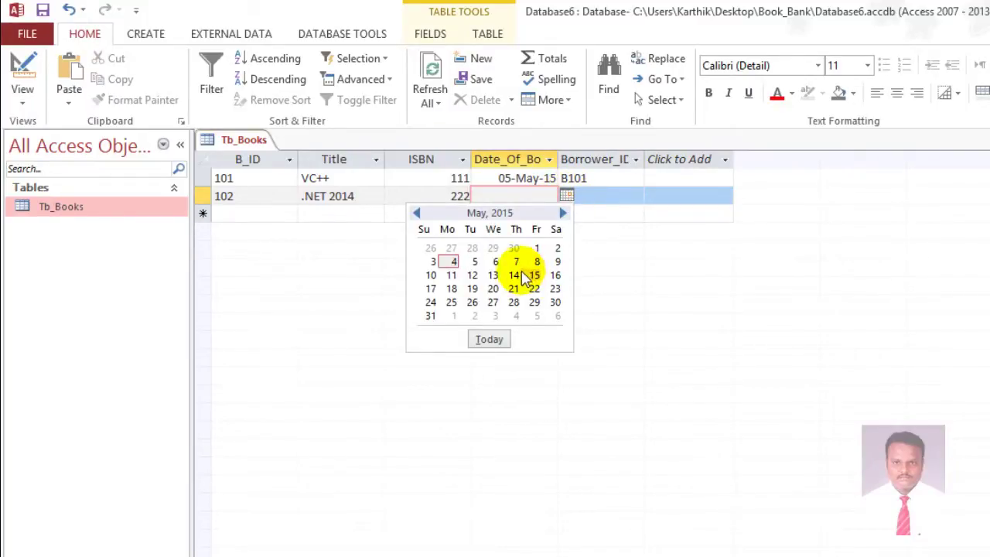
left_click(433, 262)
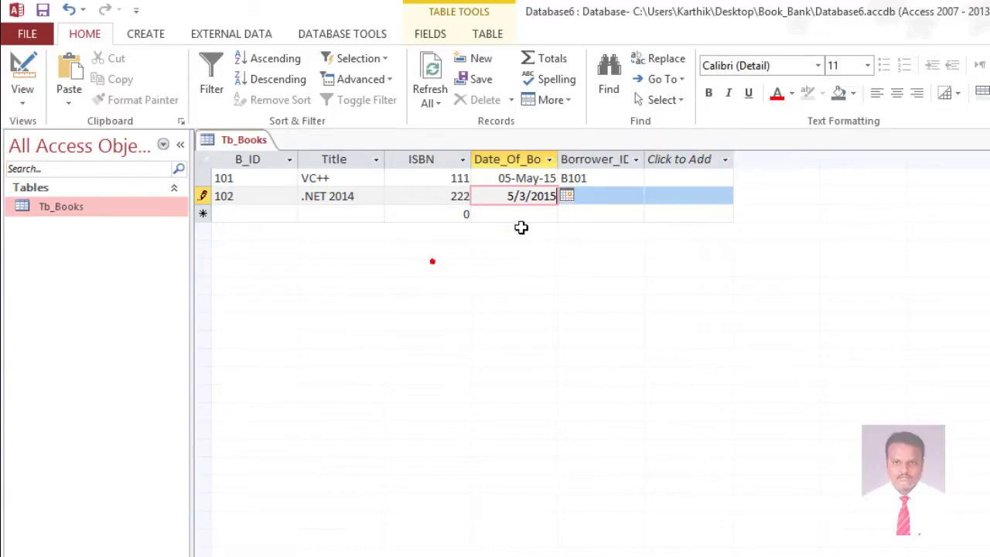
left_click(577, 195)
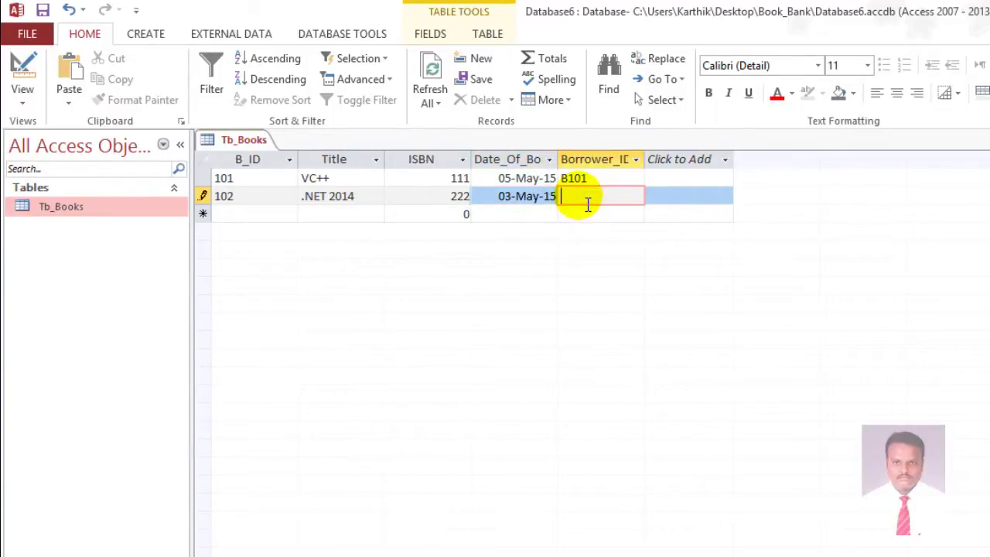
type("B202")
key("Tab")
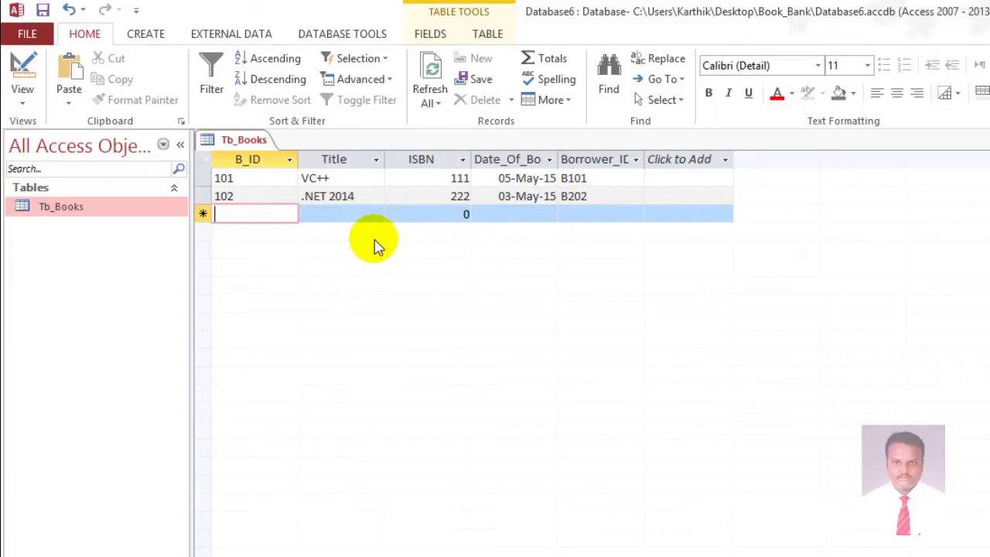
Step: Enter book 103, MS OFfice 2013, ISBN 333, 02-May-15, borrower B303, widening the Title column
type("103")
key("Tab")
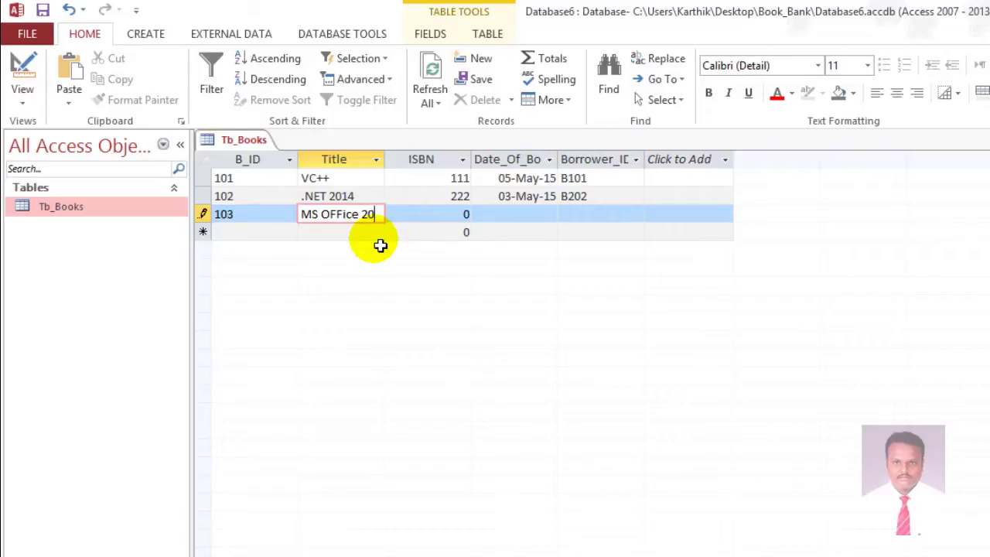
type("13")
key("Tab")
type("333")
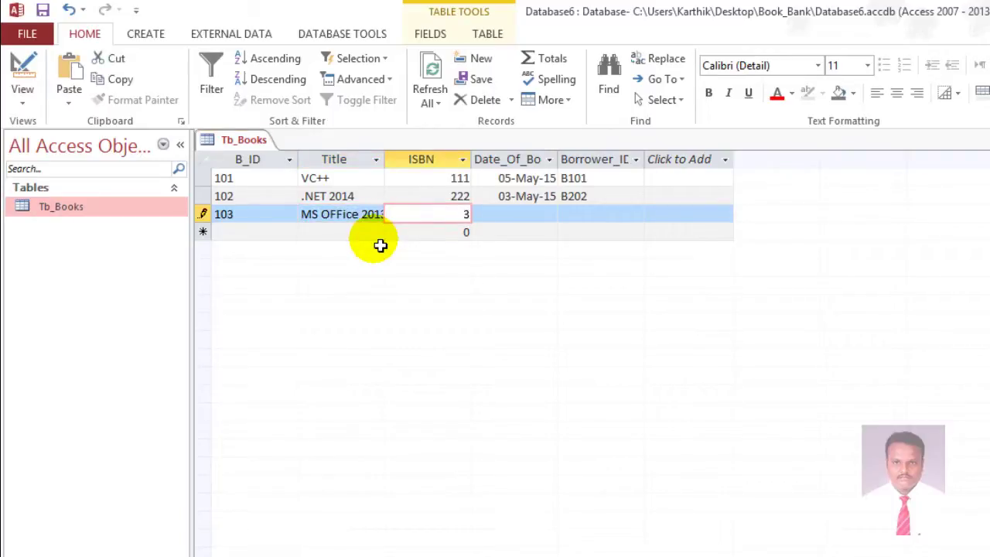
left_click_drag(386, 167, 426, 168)
left_click(592, 214)
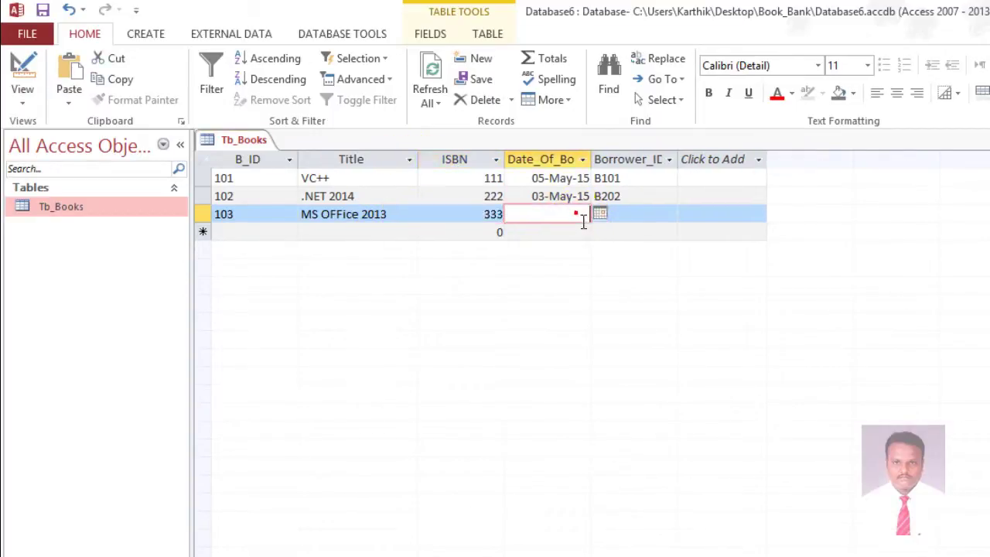
left_click(600, 215)
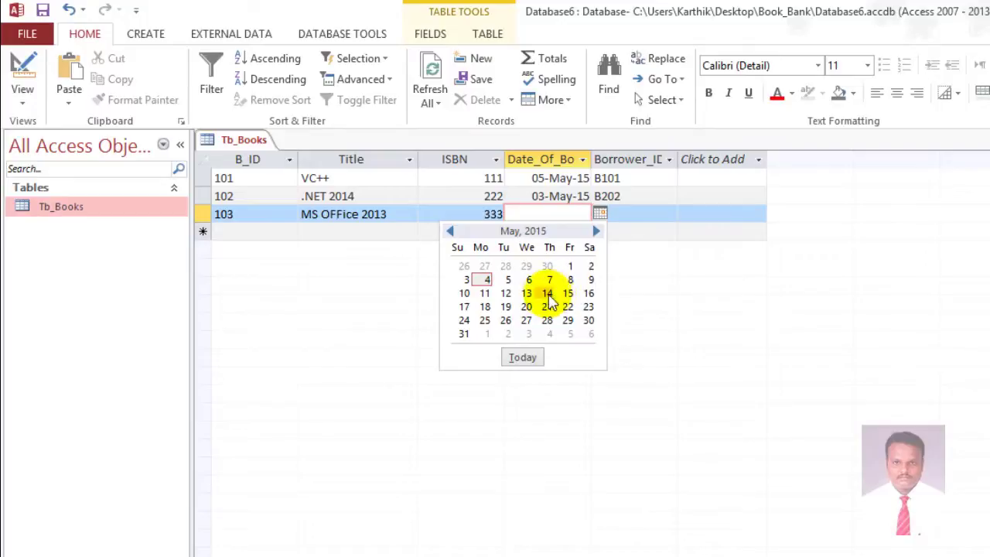
left_click(591, 265)
left_click(630, 222)
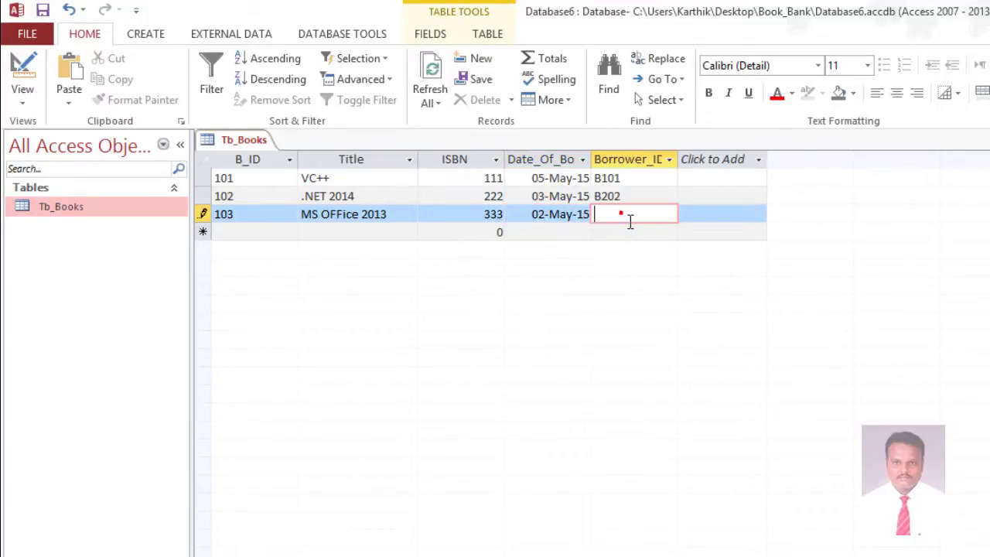
type("B303")
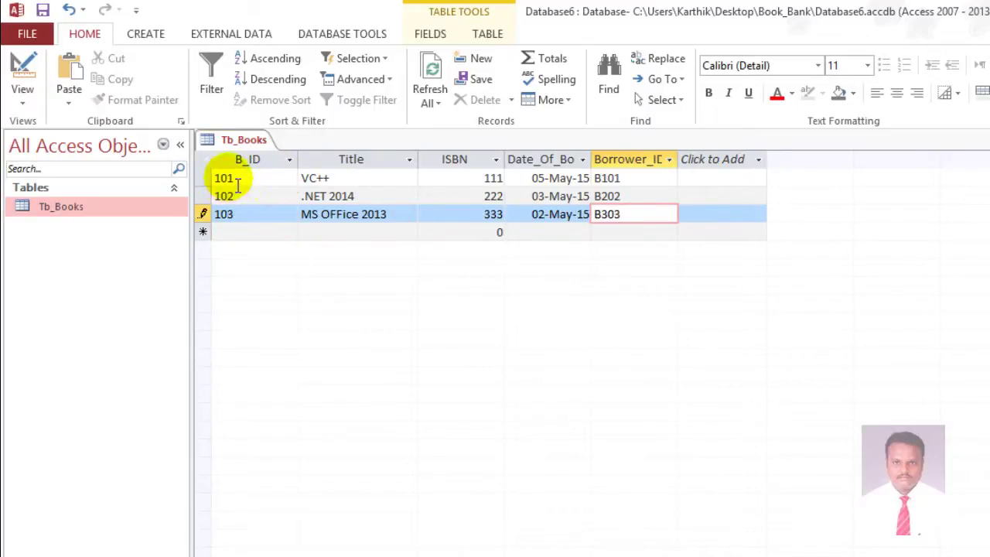
Step: Select the B_ID, Title and ISBN columns to check their contents
left_click(249, 164)
left_click_drag(246, 161, 342, 173)
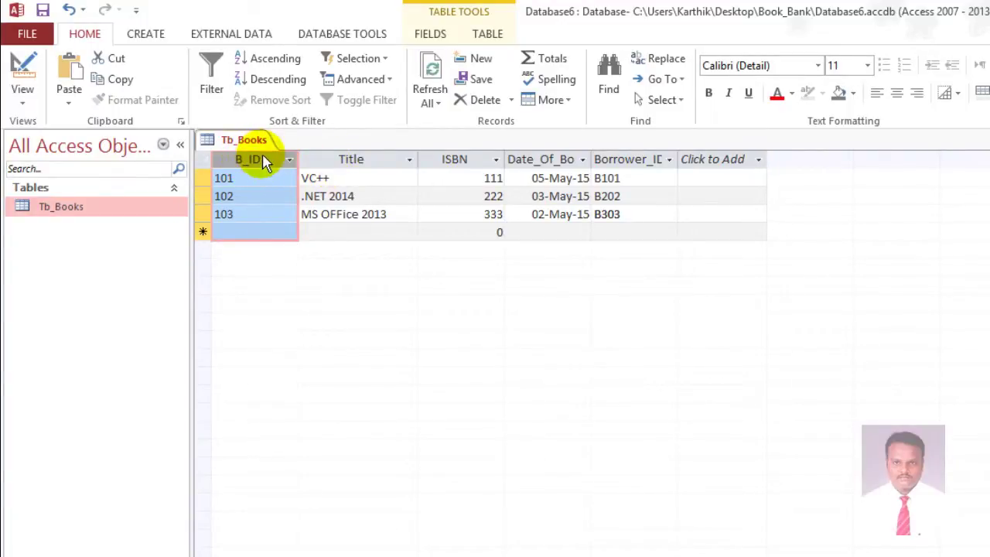
left_click(346, 163)
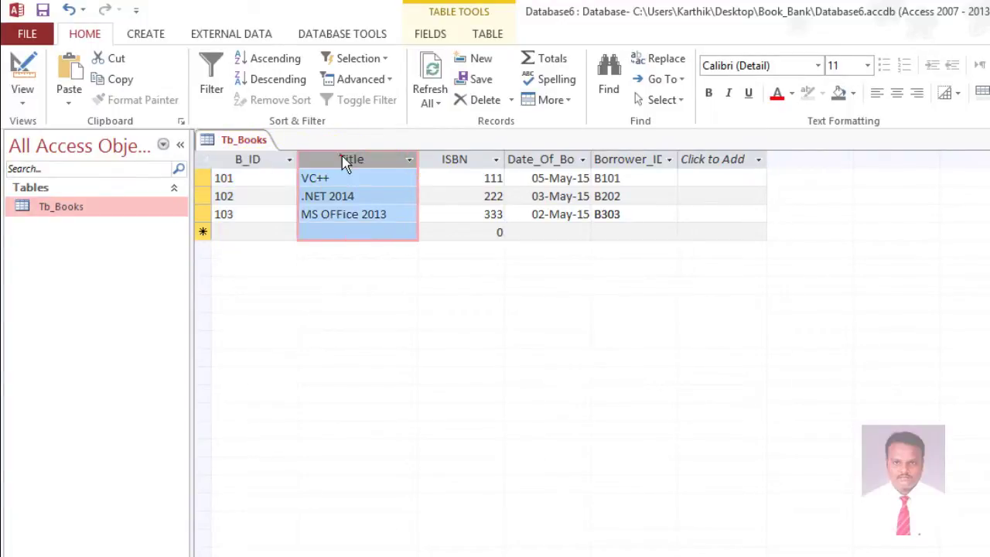
left_click(450, 164)
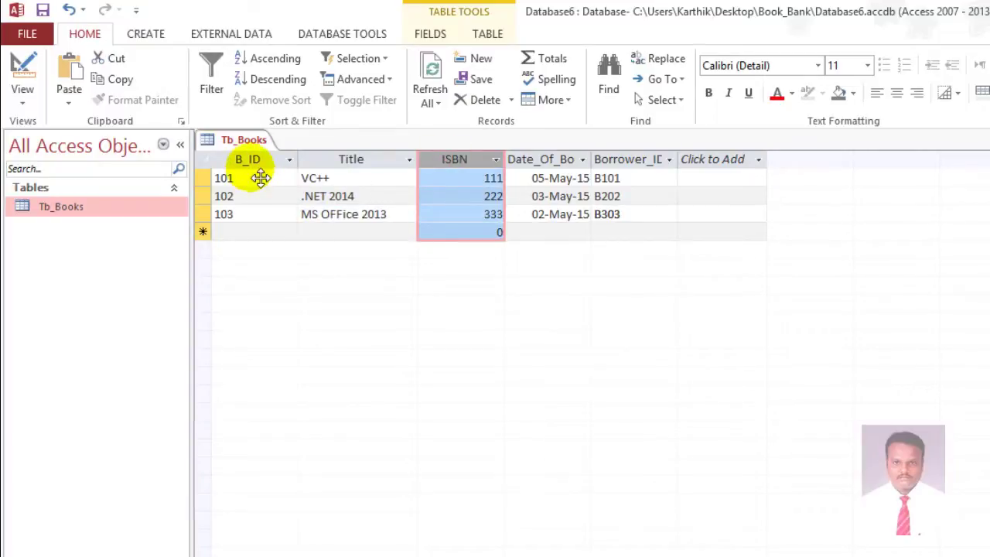
left_click(243, 160)
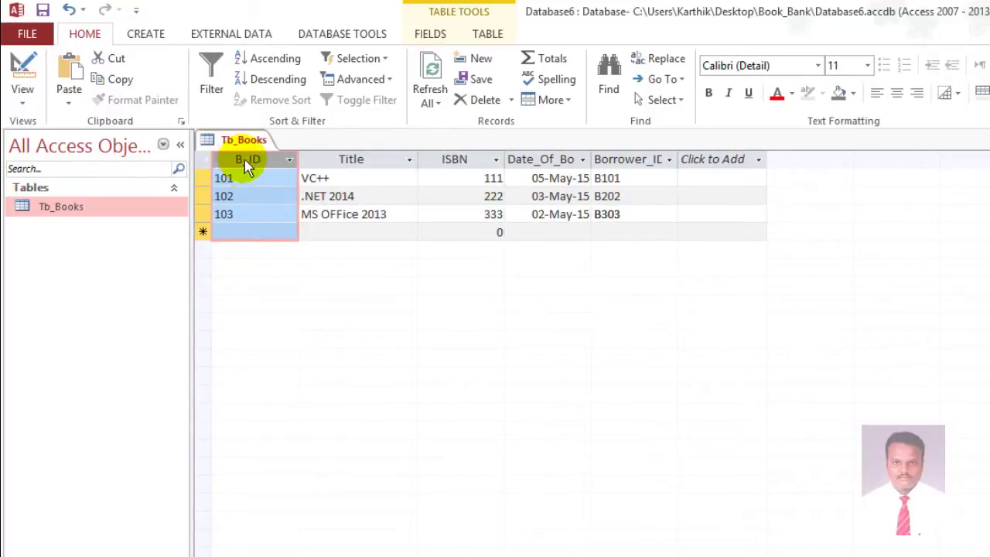
left_click(243, 160)
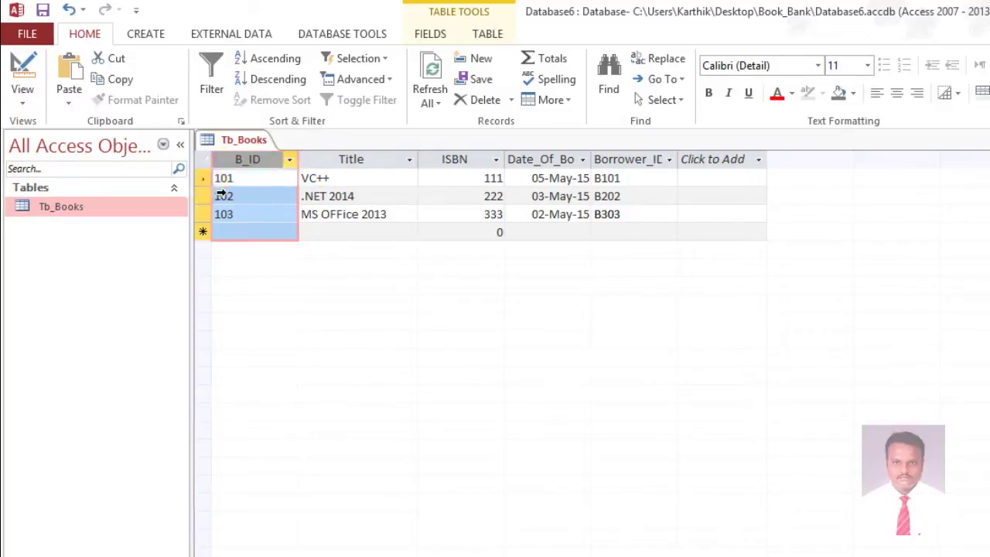
Step: Review each book record and the ISBN value 333, then close Tb_Books with Ctrl+F4
left_click(203, 177)
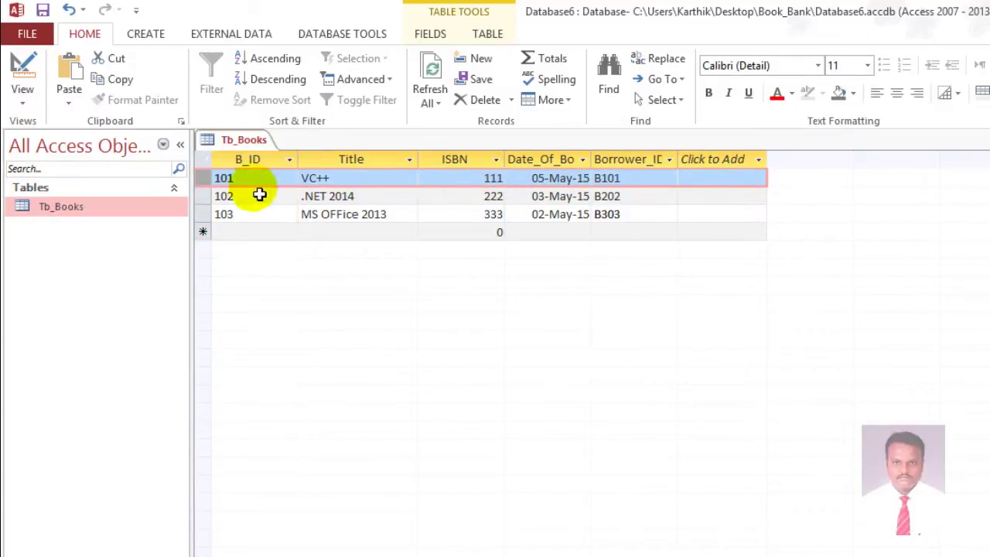
left_click(197, 191)
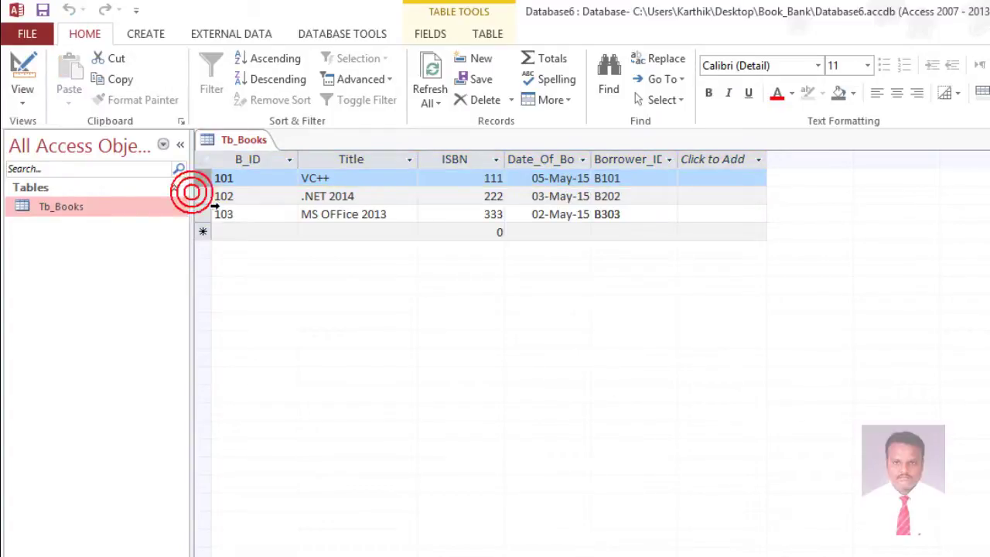
left_click(203, 196)
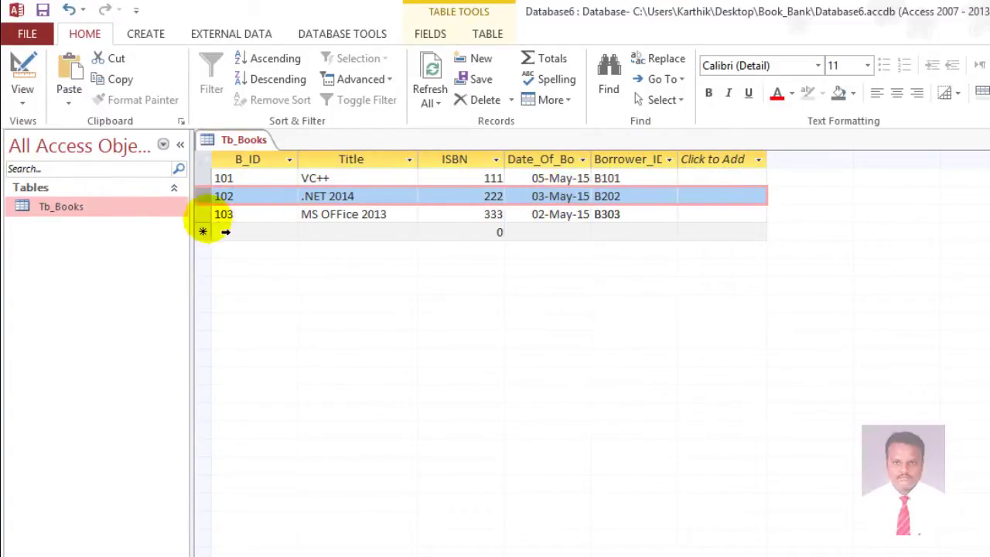
left_click(202, 214)
left_click(247, 162)
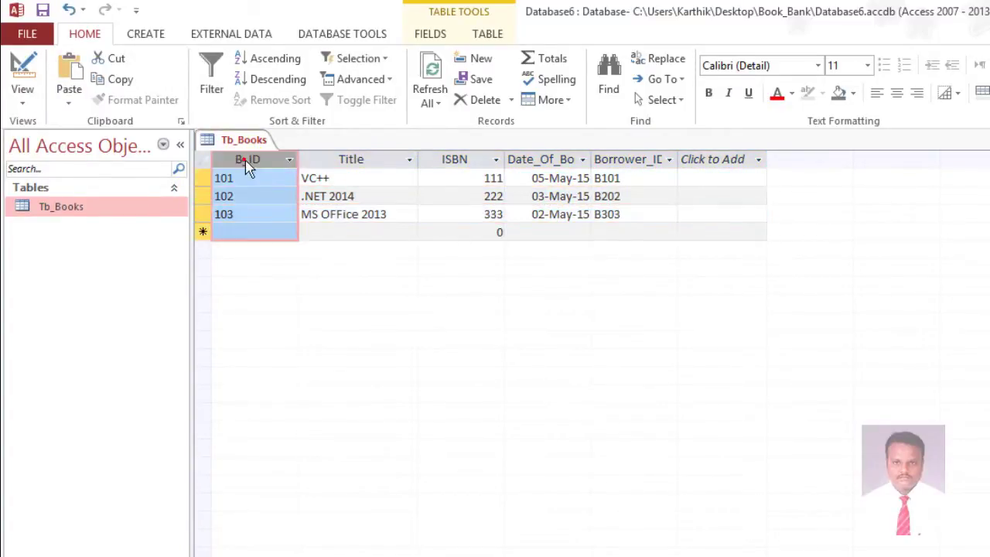
left_click(351, 161)
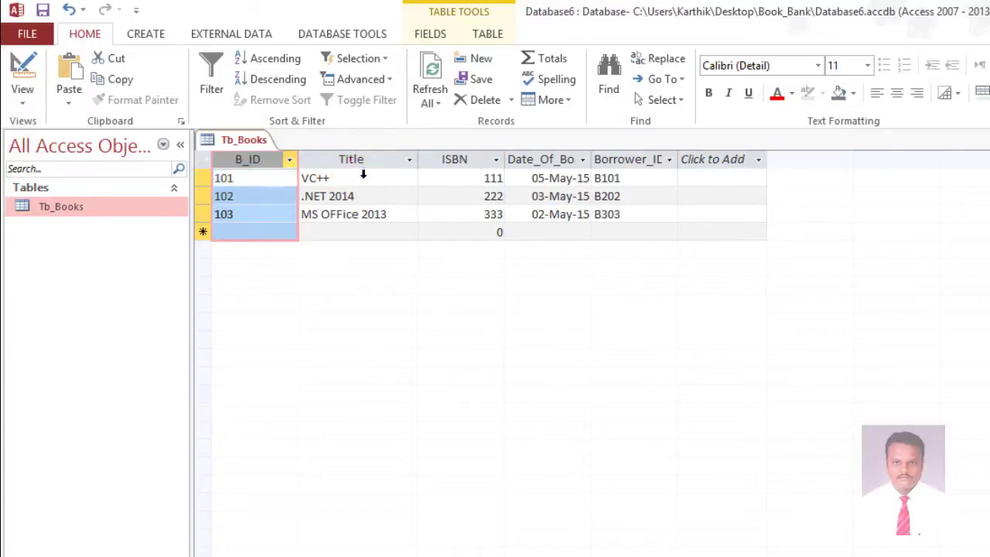
left_click(452, 212)
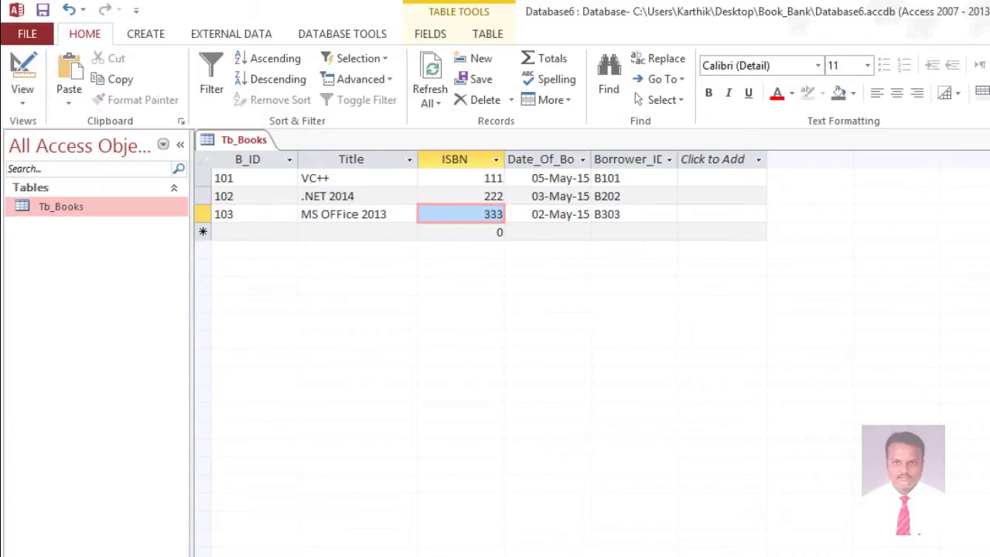
key("ctrl+F4")
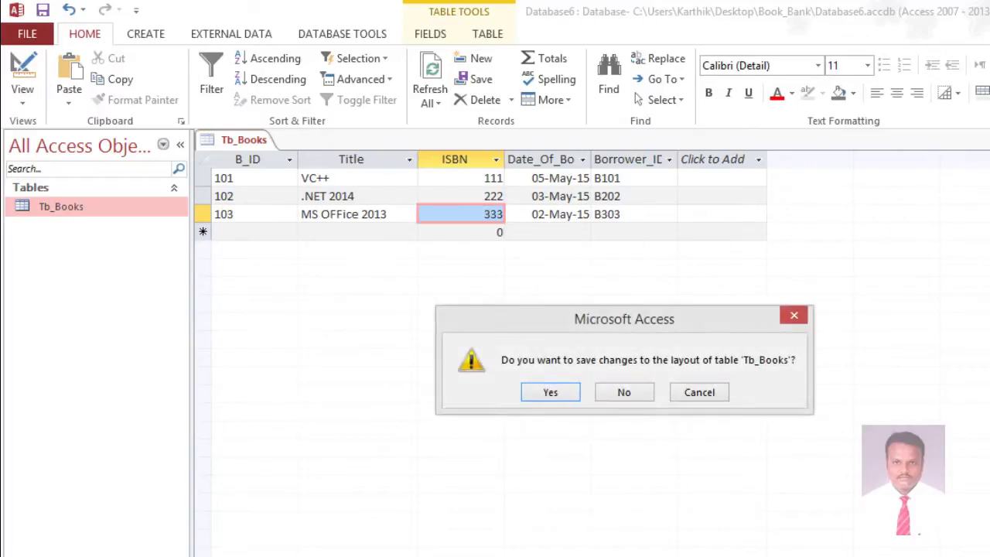
Step: Save the Tb_Books layout changes, close the table, and highlight TB_Borrower in the Word exercise
left_click(551, 393)
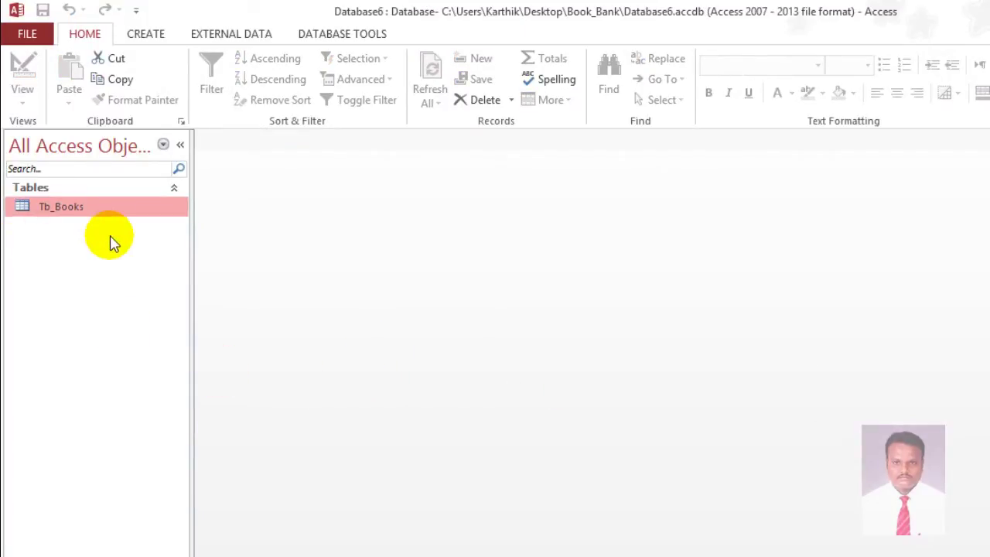
key("alt+Tab")
scroll(536, 394, "down", 8)
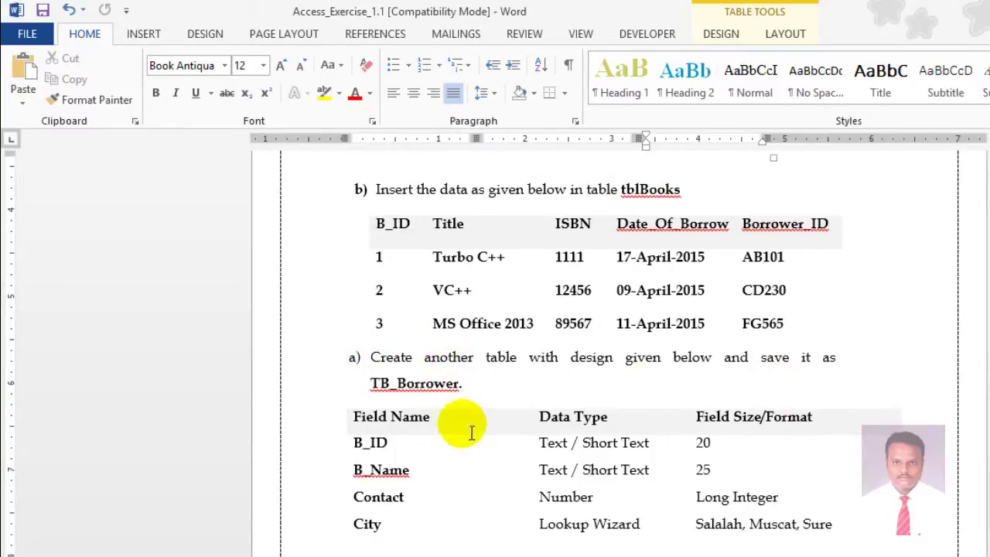
left_click_drag(460, 391, 375, 395)
key("alt+Tab")
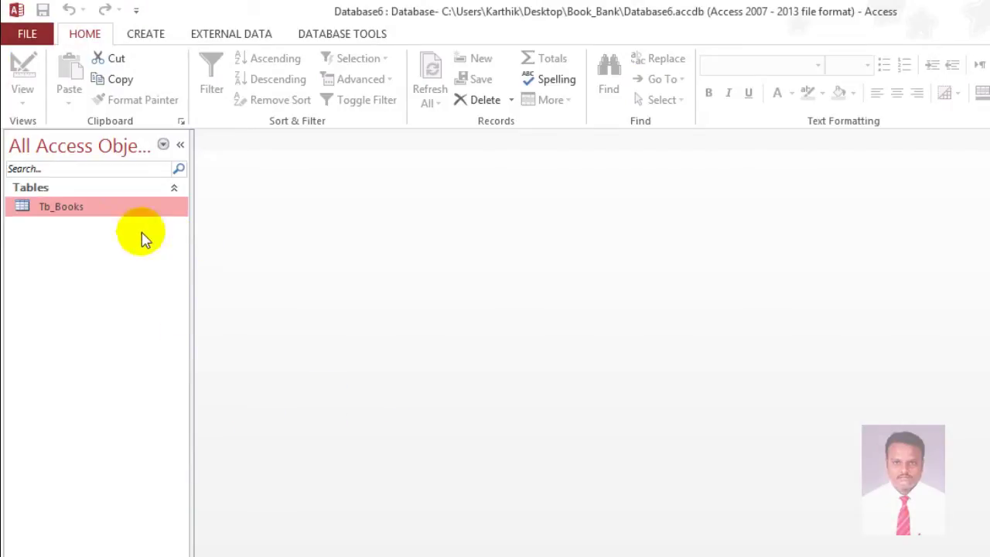
Step: Create a blank Table1 from the Create tab and select it in the navigation pane
left_click(149, 36)
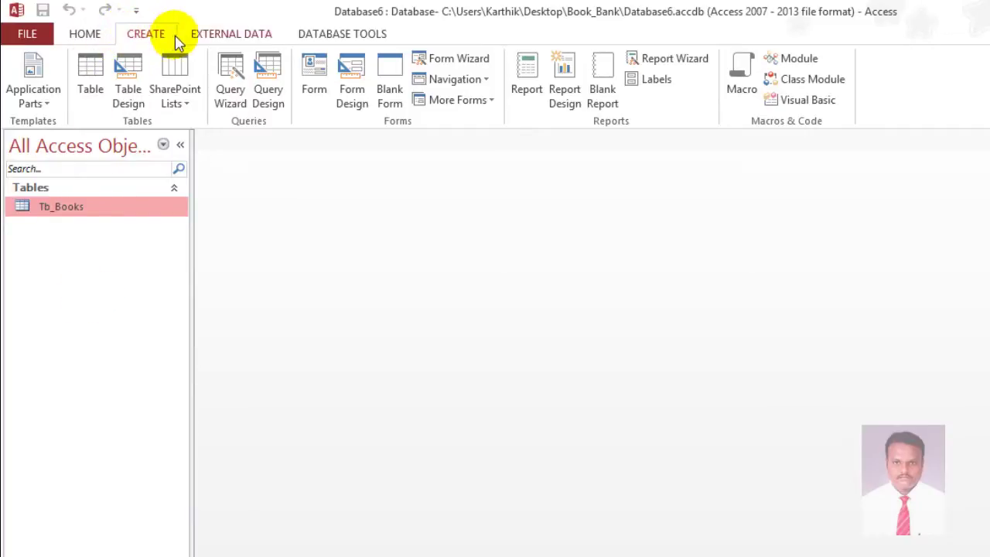
left_click(91, 85)
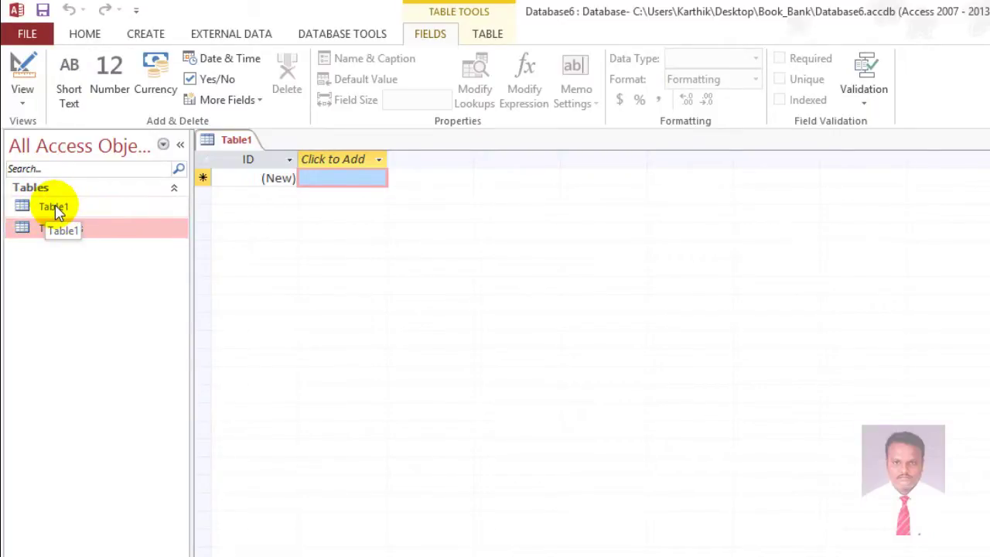
left_click(56, 209)
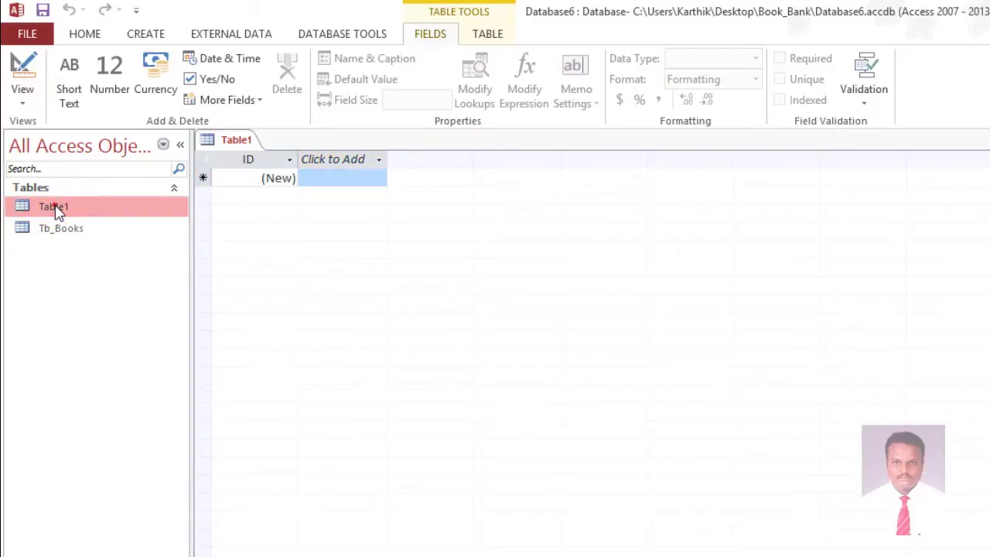
Step: Start a new table in Design view and bring up the Word exercise
left_click(157, 37)
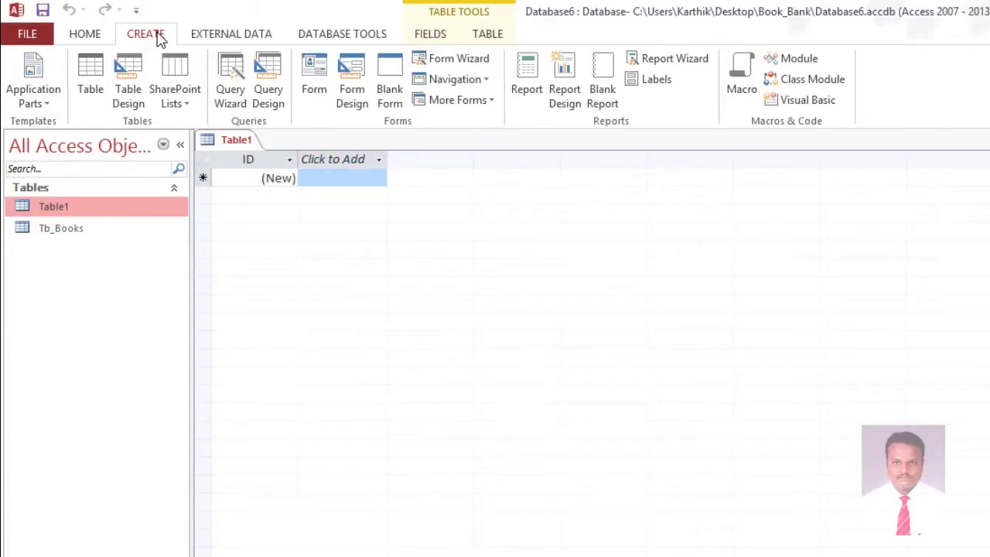
left_click(128, 91)
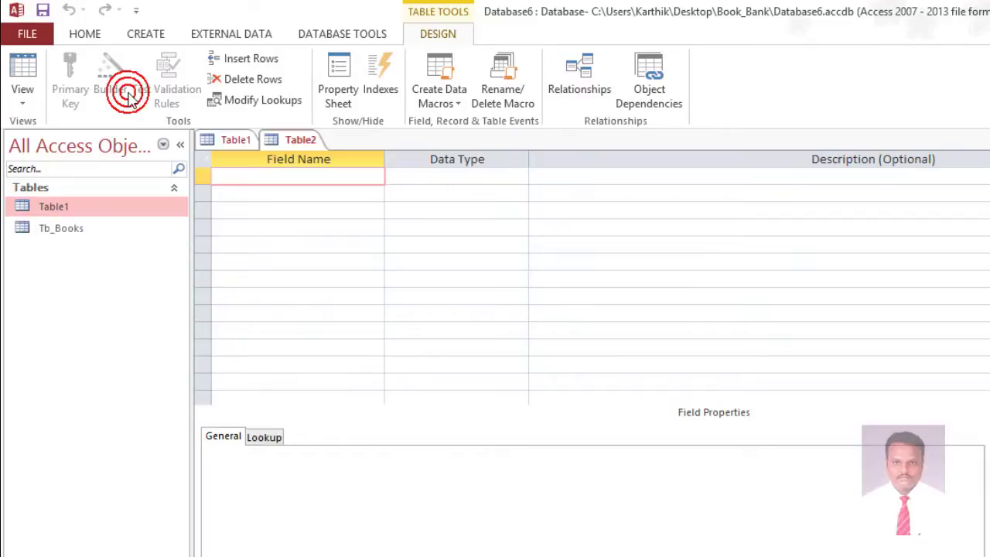
key("alt+Tab")
Step: Add the B_ID field as Short Text with field size 20, copying its name from the exercise
scroll(672, 361, "down", 1)
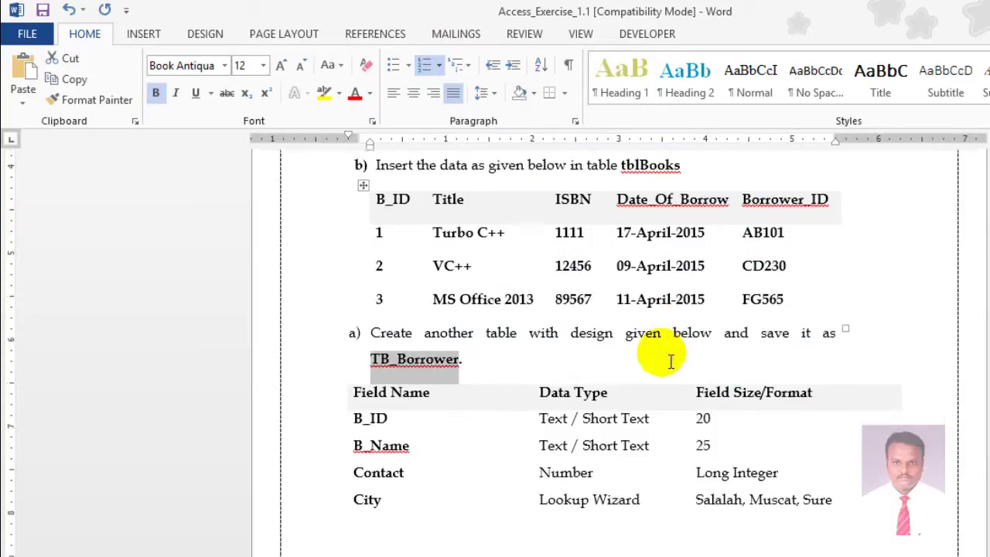
scroll(671, 361, "down", 2)
left_click_drag(391, 359, 363, 370)
key("ctrl+c")
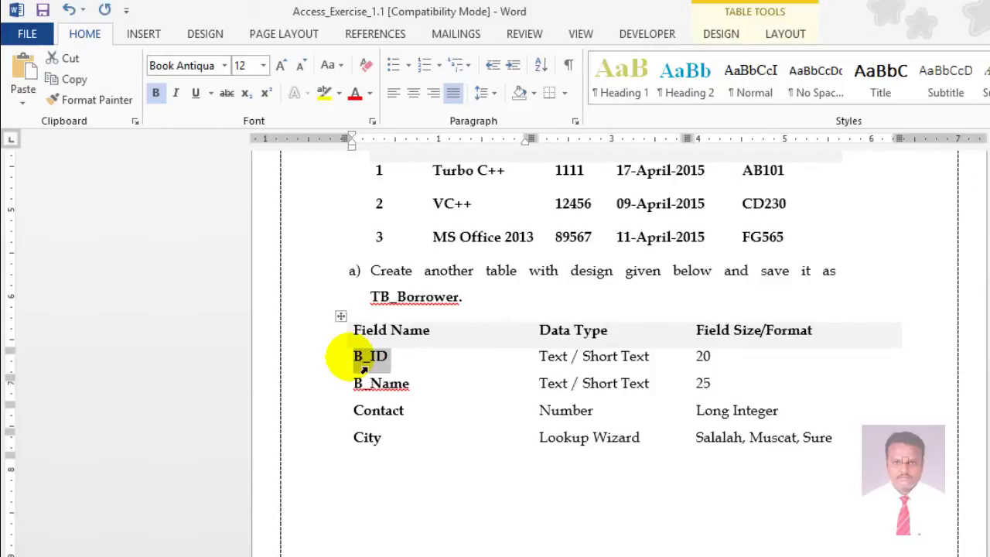
key("alt+Tab")
key("ctrl+v")
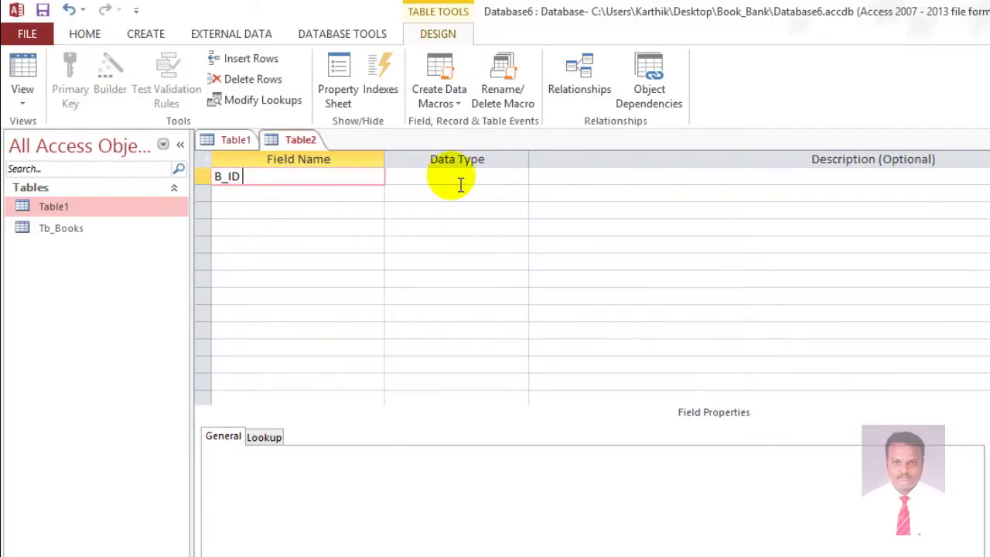
left_click(468, 178)
left_click(519, 177)
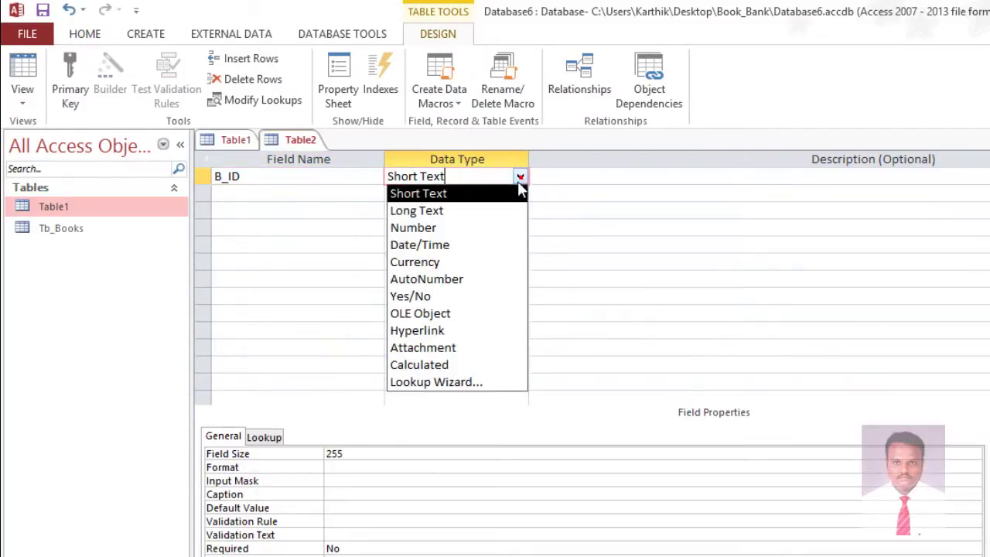
left_click(499, 200)
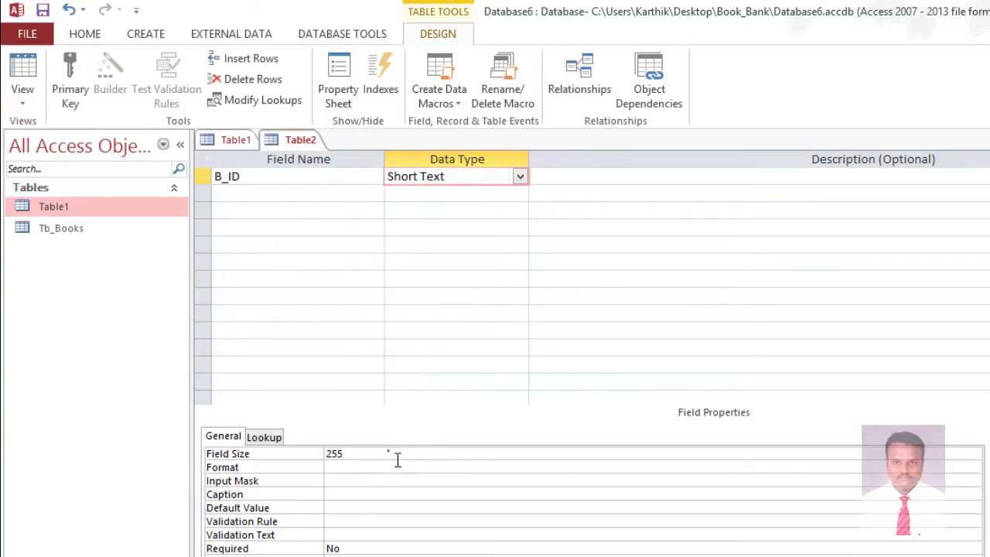
left_click(334, 455)
double_click(334, 455)
type("20")
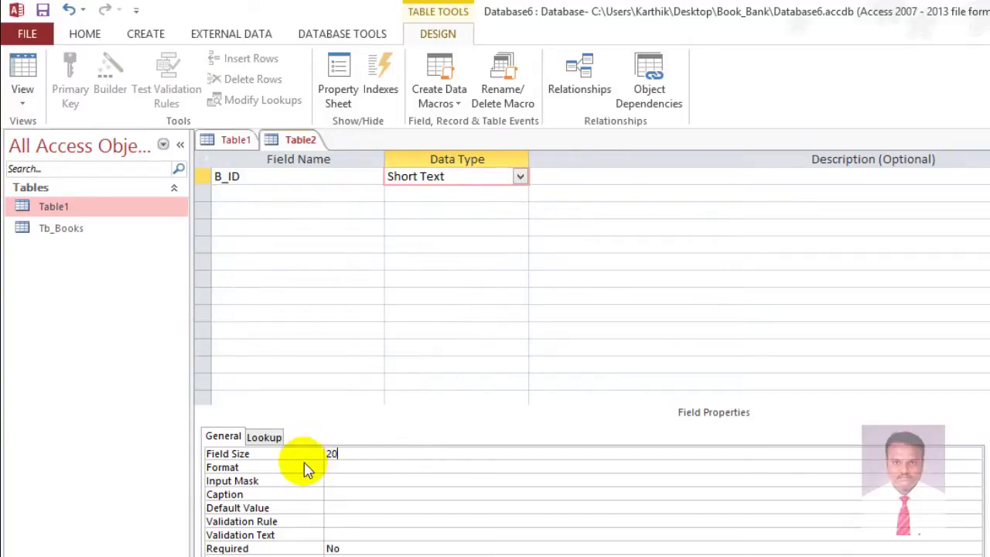
Step: Add the B_Name field as Short Text with field size 25
left_click(261, 193)
key("alt+Tab")
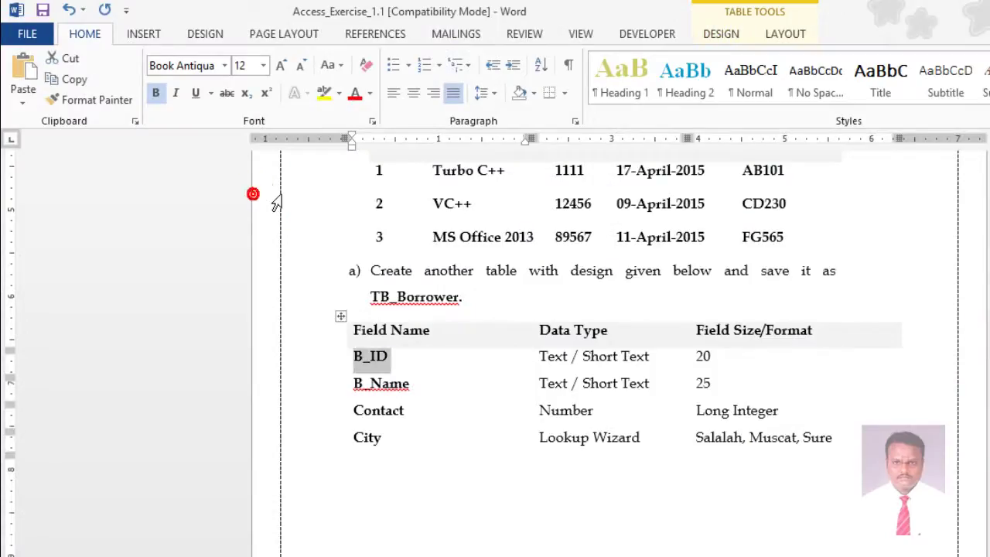
double_click(410, 384)
key("alt+Tab")
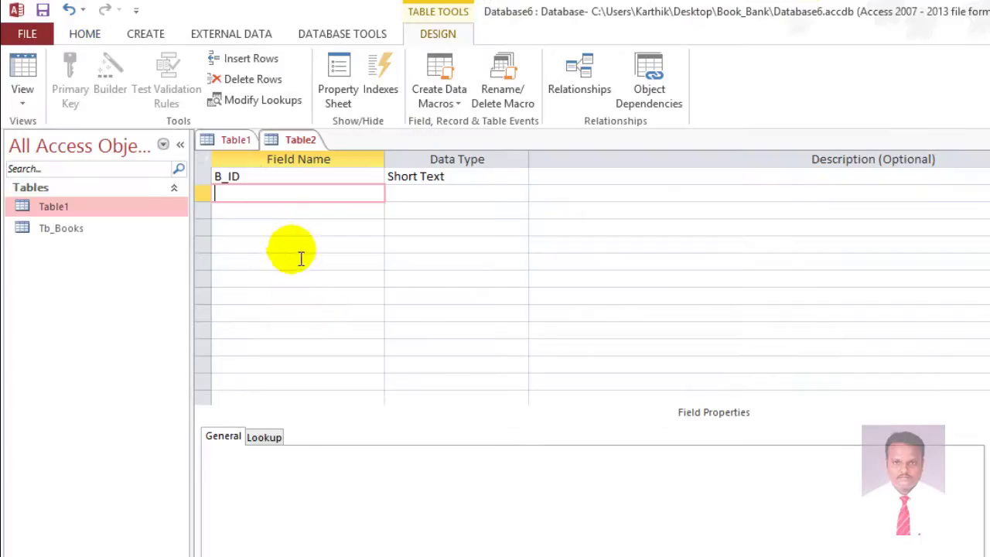
left_click(451, 194)
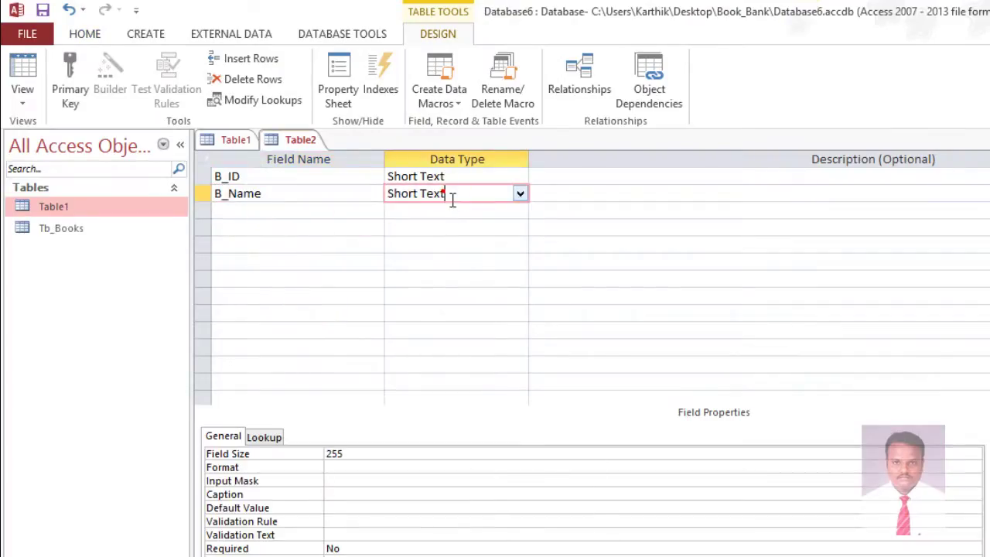
key("alt+Tab")
key("alt+Tab")
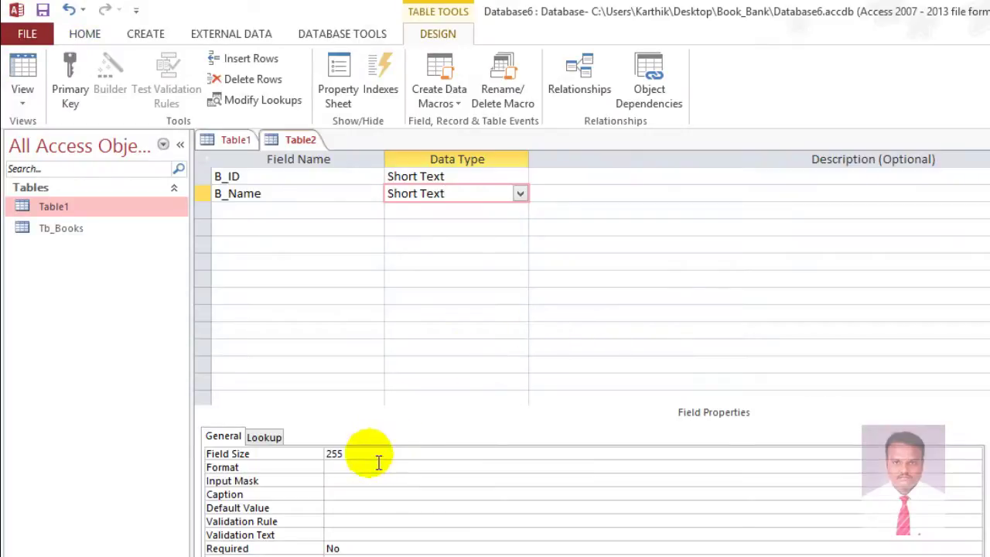
left_click_drag(358, 467, 328, 468)
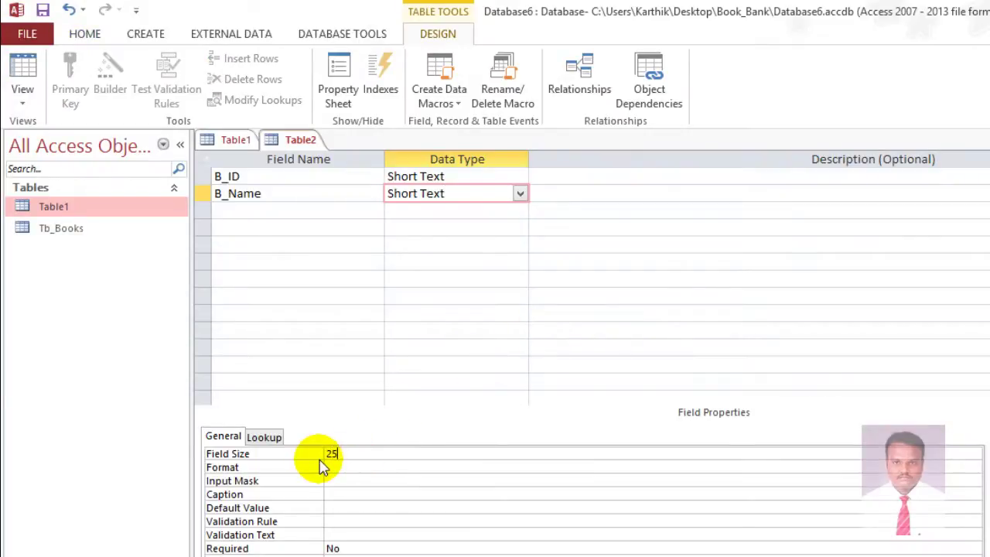
type("25")
Step: Add a third field, Contact, with the Number data type (Long Integer)
key("alt+Tab")
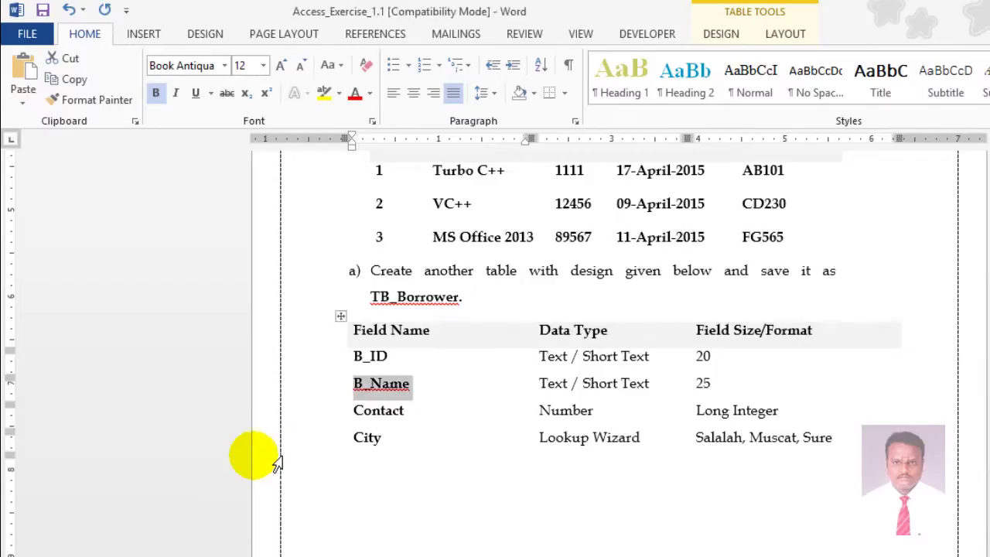
left_click_drag(406, 411, 360, 424)
key("ctrl+c")
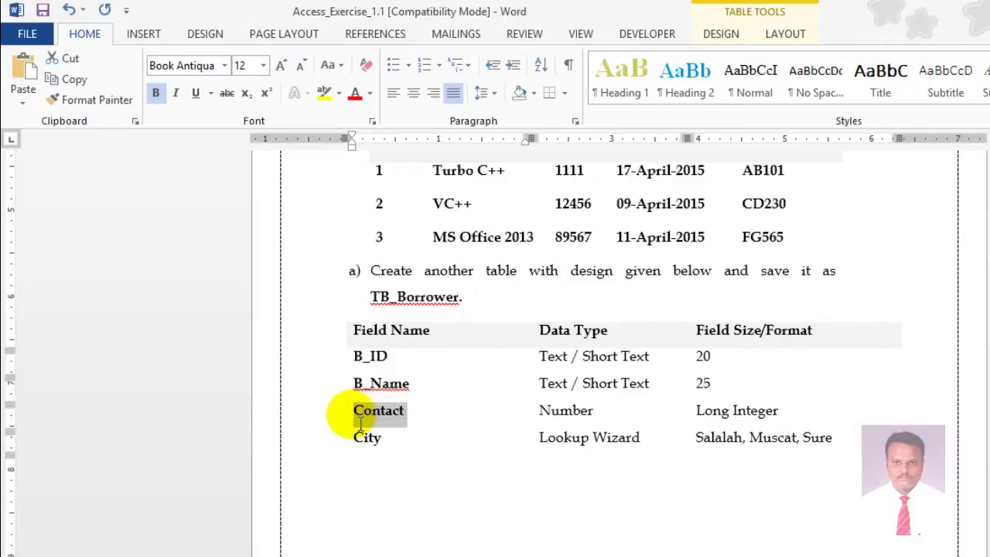
key("alt+Tab")
left_click(262, 222)
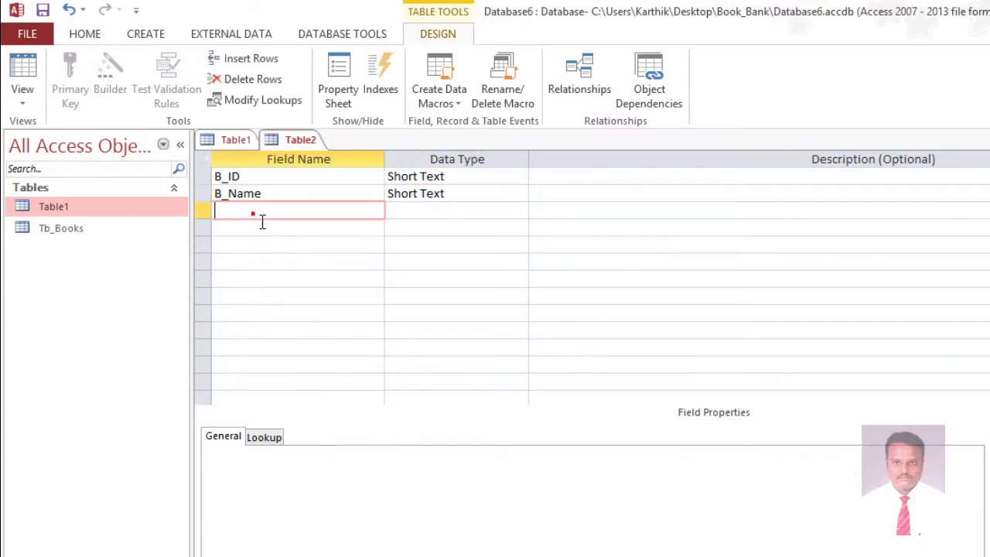
key("ctrl+v")
left_click(441, 227)
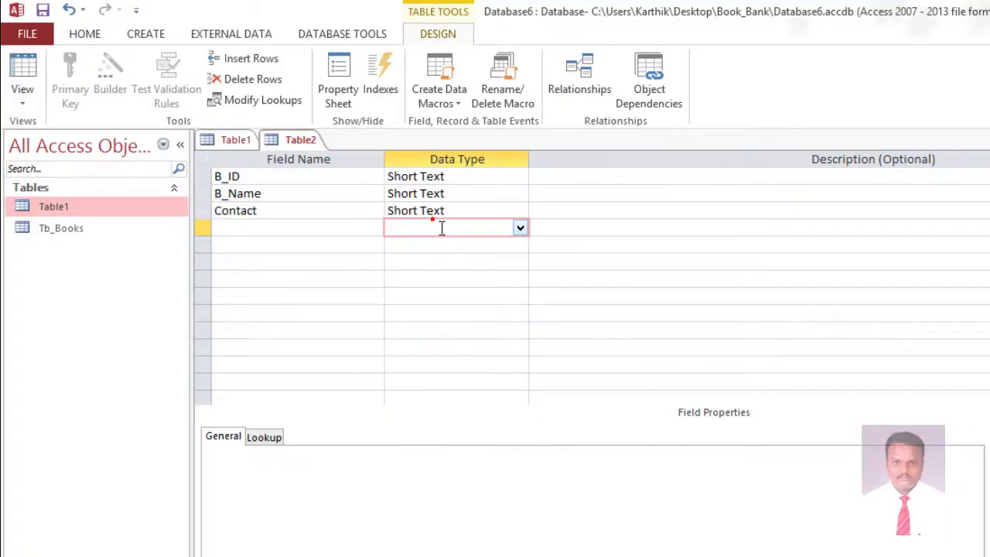
key("alt+Tab")
key("alt+Tab")
left_click(495, 212)
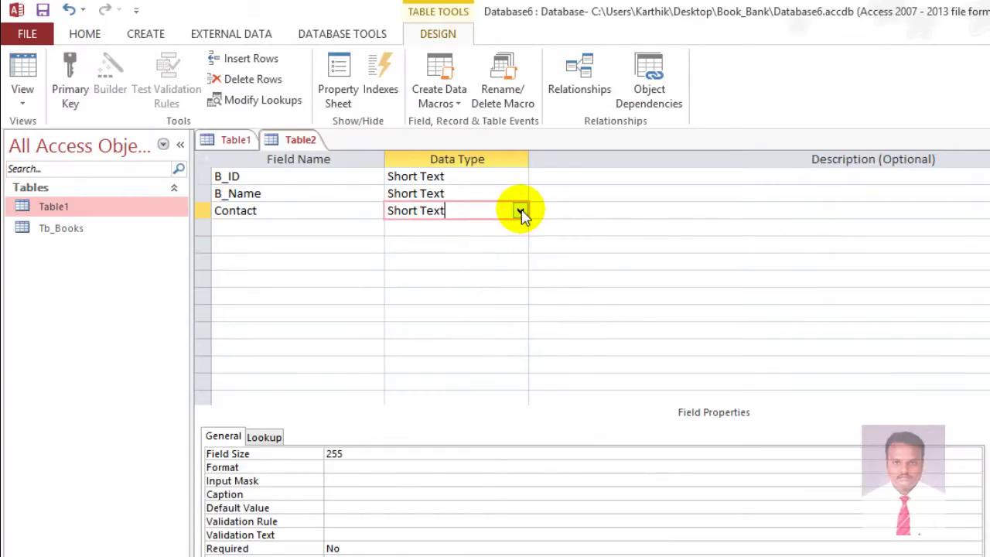
left_click(521, 212)
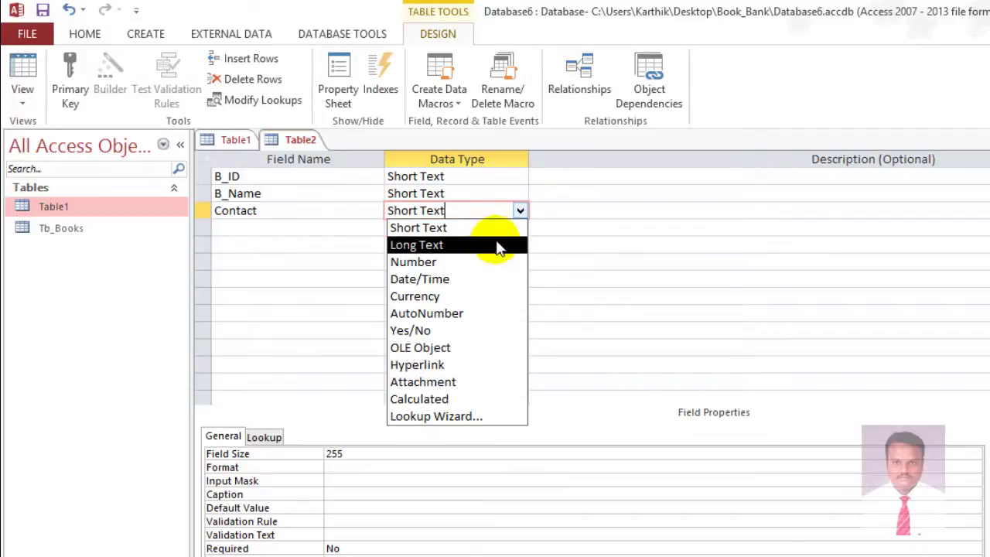
left_click(428, 262)
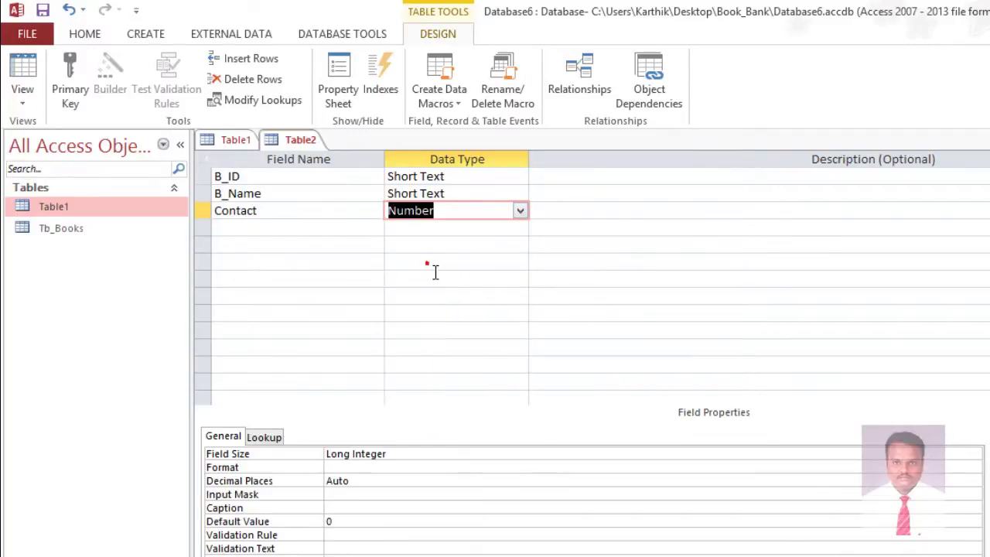
left_click(304, 230)
left_click(458, 211)
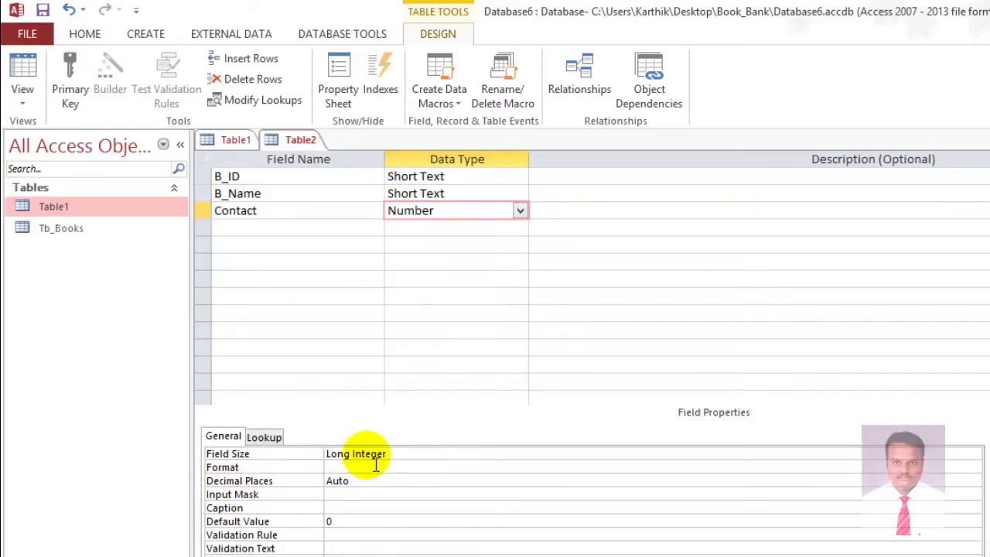
Step: Copy the City name from the exercise and paste it into the fourth field row
left_click(260, 229)
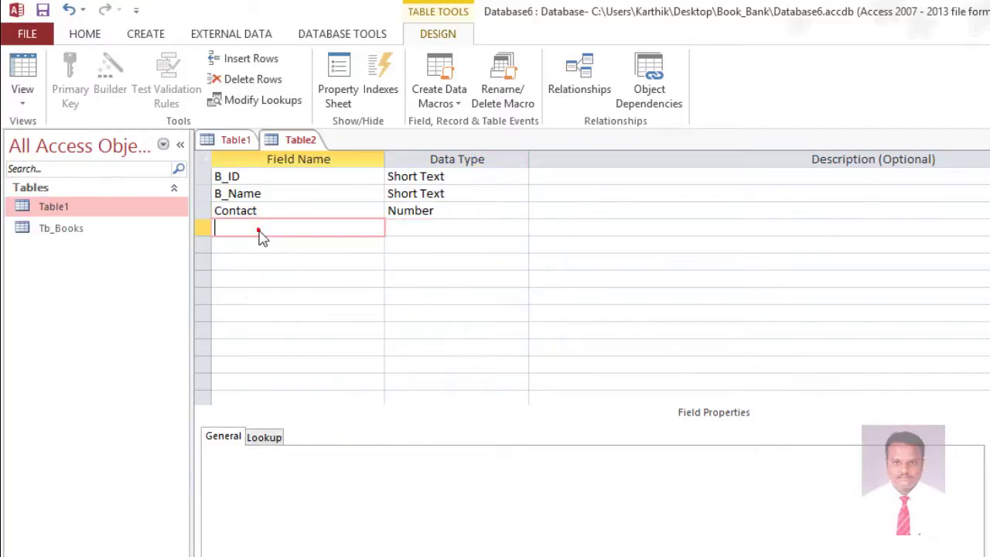
key("alt+Tab")
double_click(367, 439)
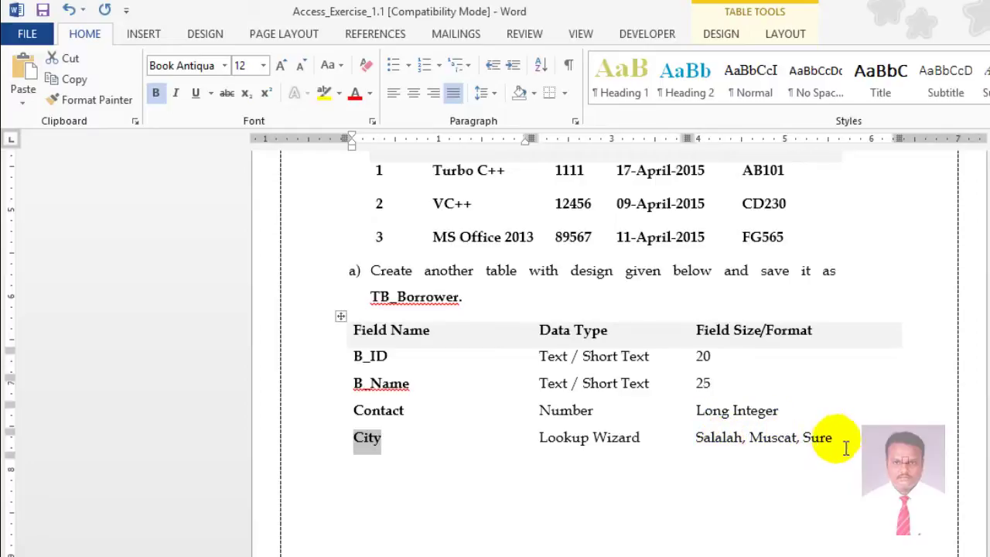
key("alt+Tab")
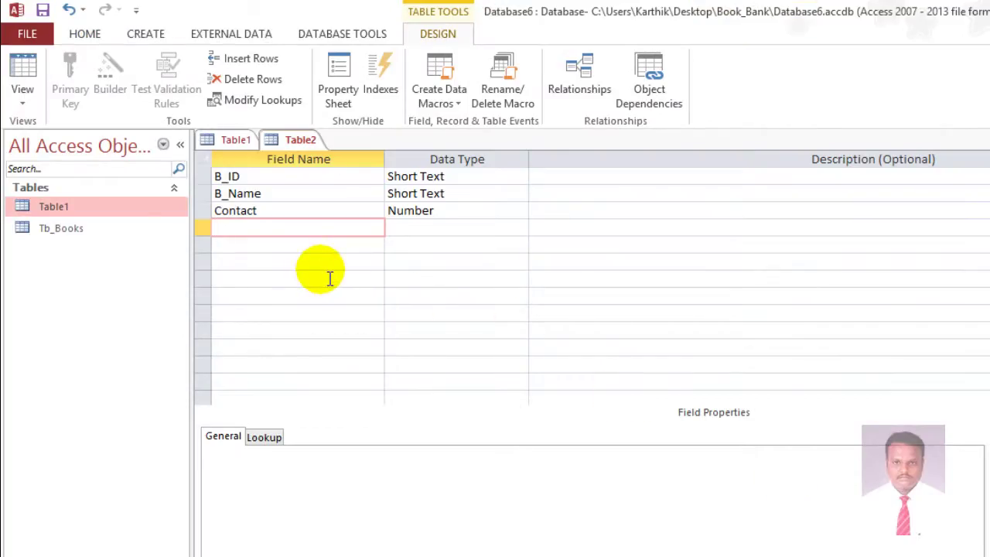
key("ctrl+v")
Step: Choose Lookup Wizard as the fourth field's data type
left_click(503, 225)
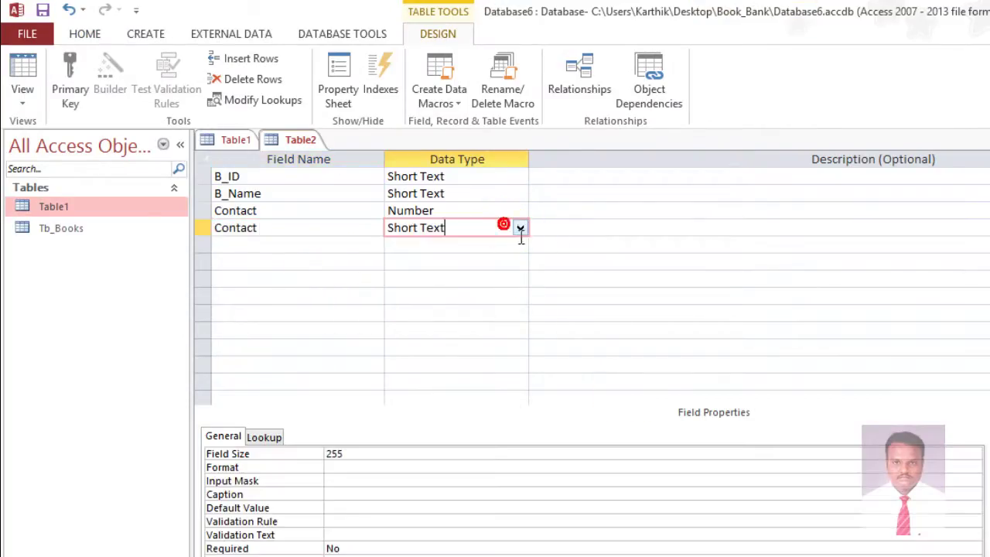
left_click(518, 228)
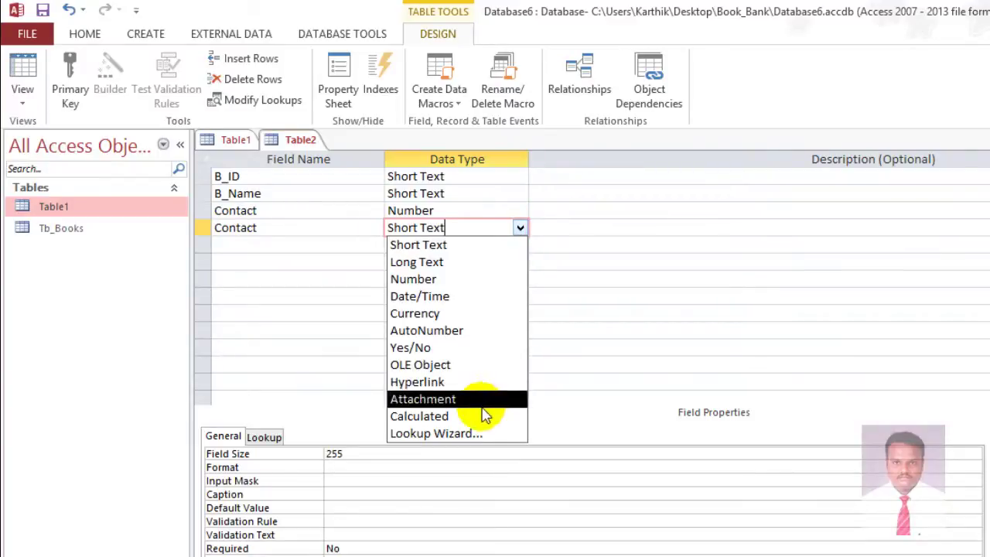
left_click(447, 436)
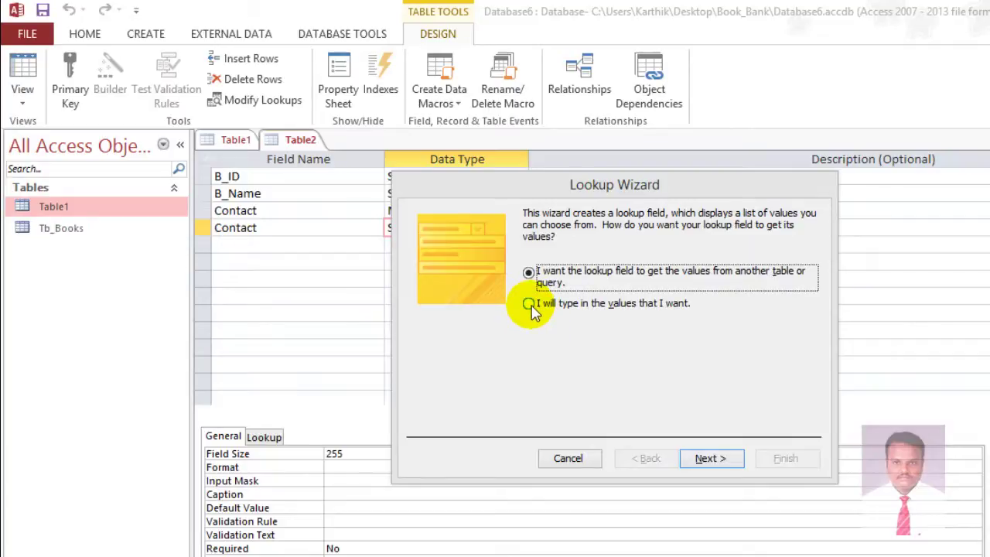
Step: Build the fourth field's lookup list with typed values Salalah, Muscat and Sure
left_click(530, 305)
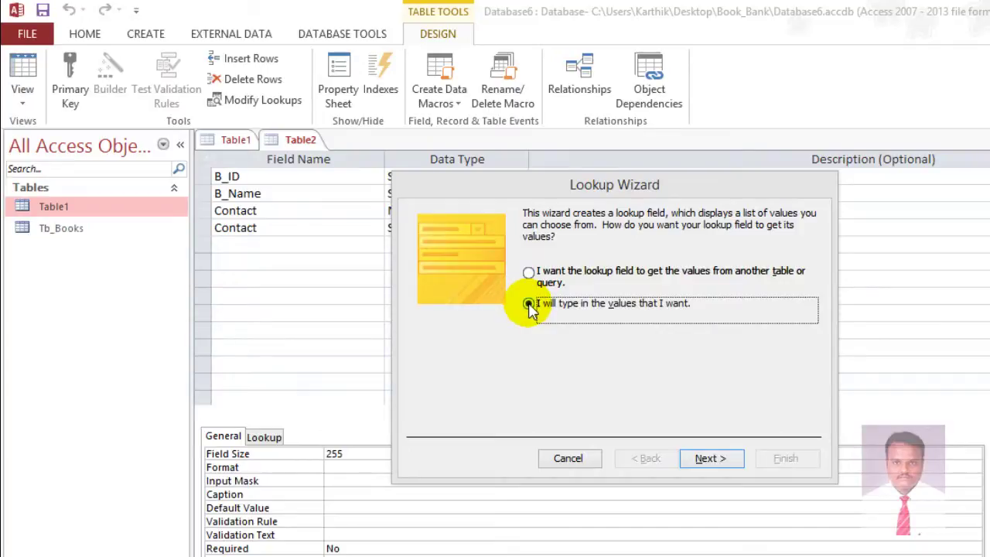
left_click(708, 458)
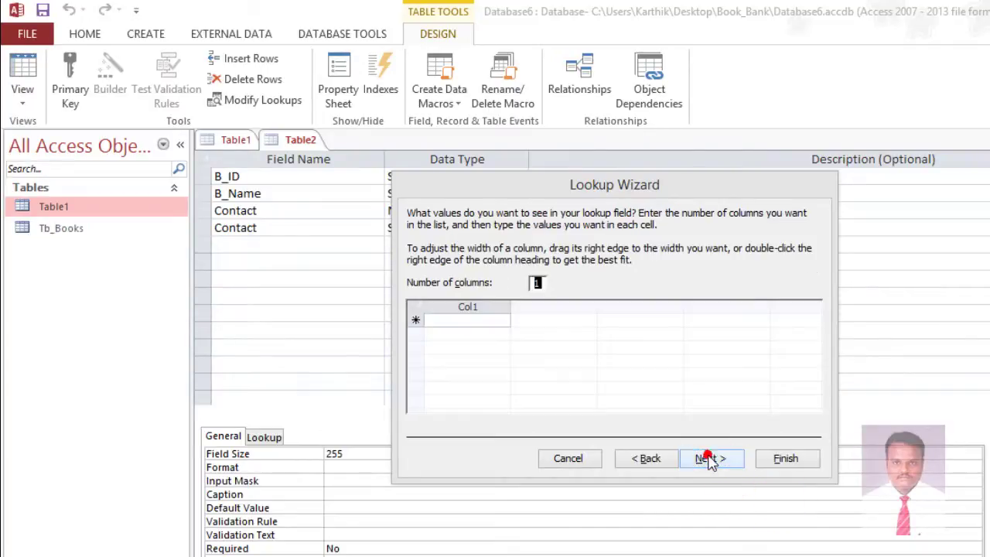
left_click(461, 321)
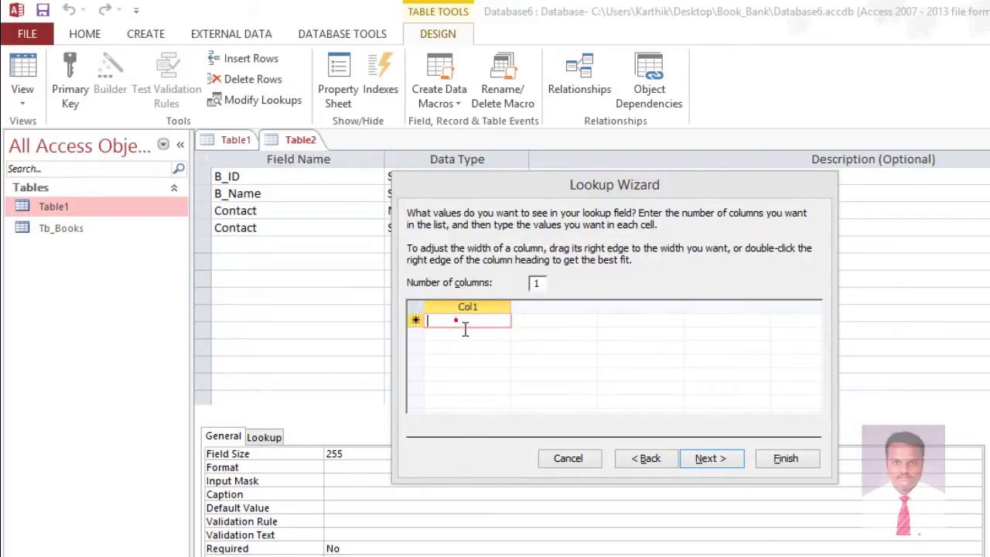
type("Sala")
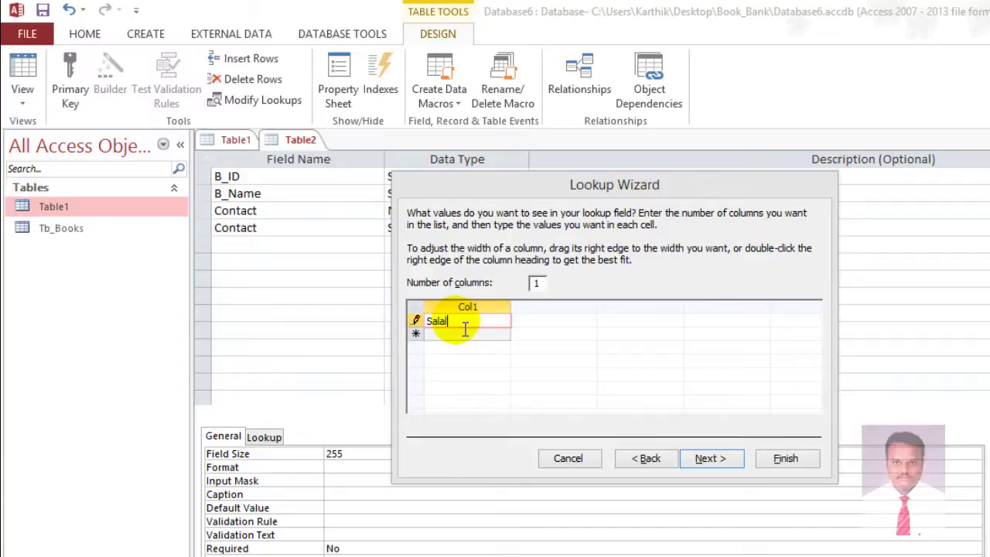
type("lah")
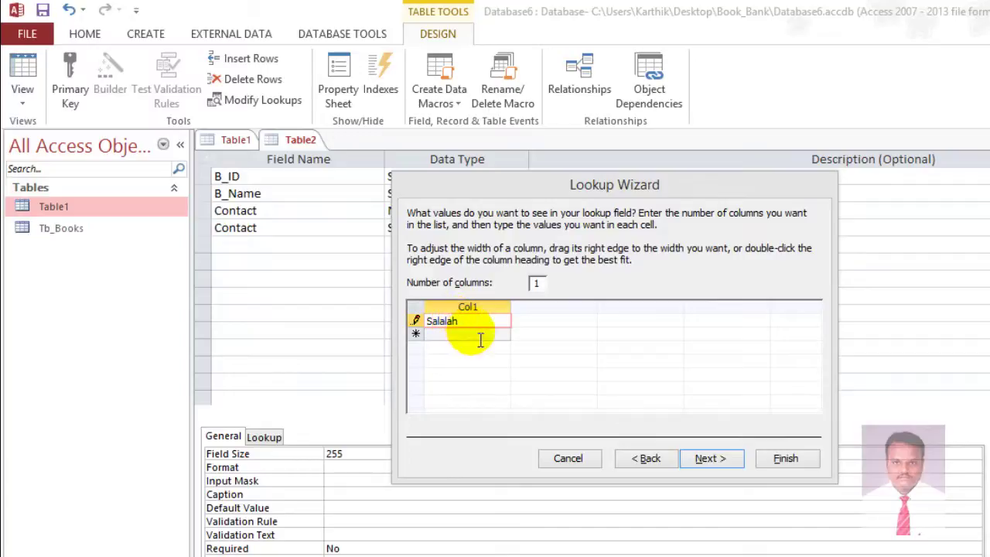
left_click(471, 333)
type("Musca")
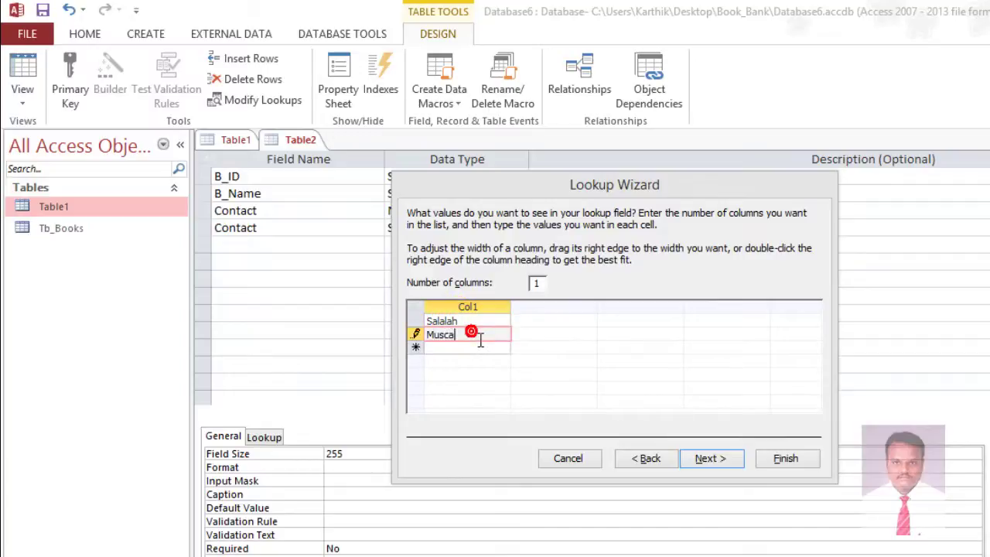
type("t")
left_click(495, 346)
type("S")
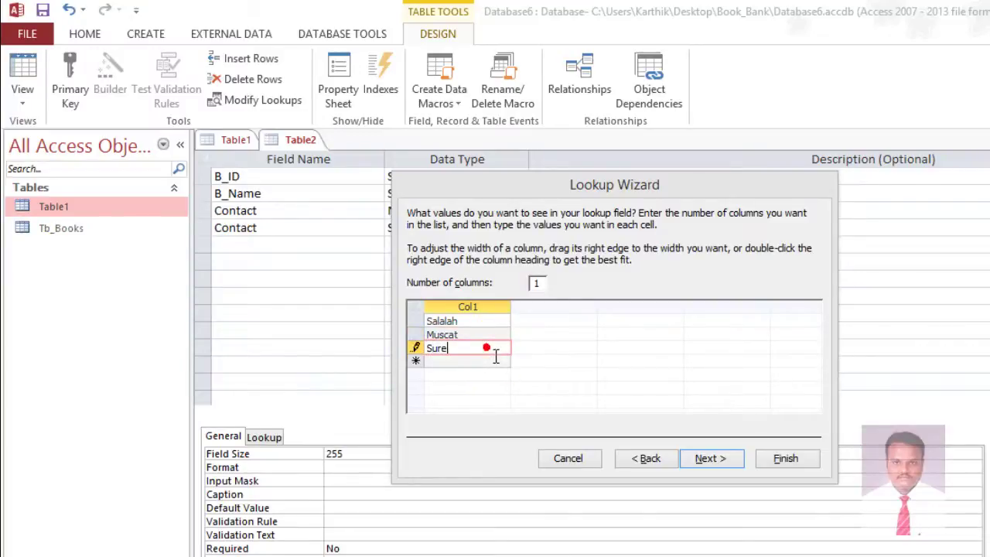
type("ure")
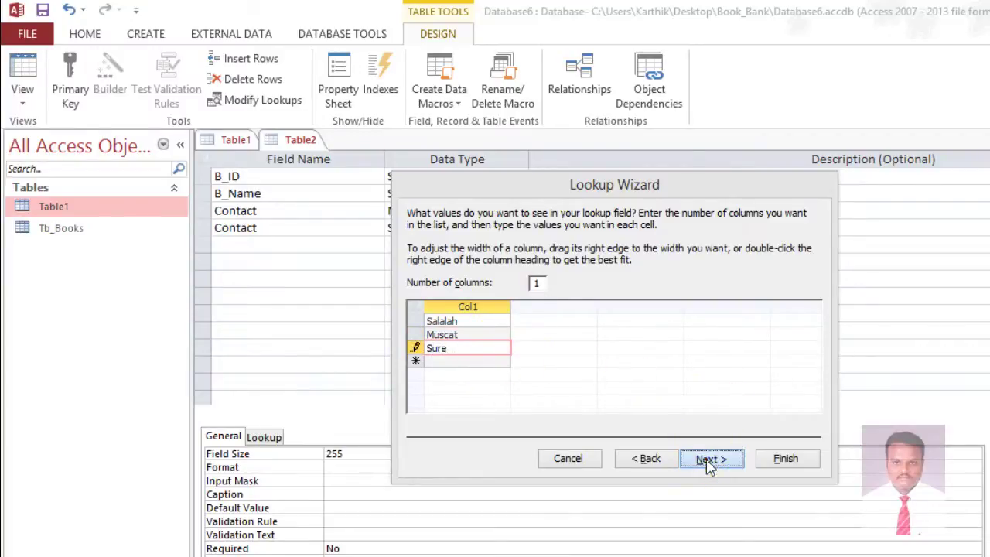
left_click(708, 459)
left_click(577, 241)
left_click_drag(773, 466, 542, 255)
left_click(785, 459)
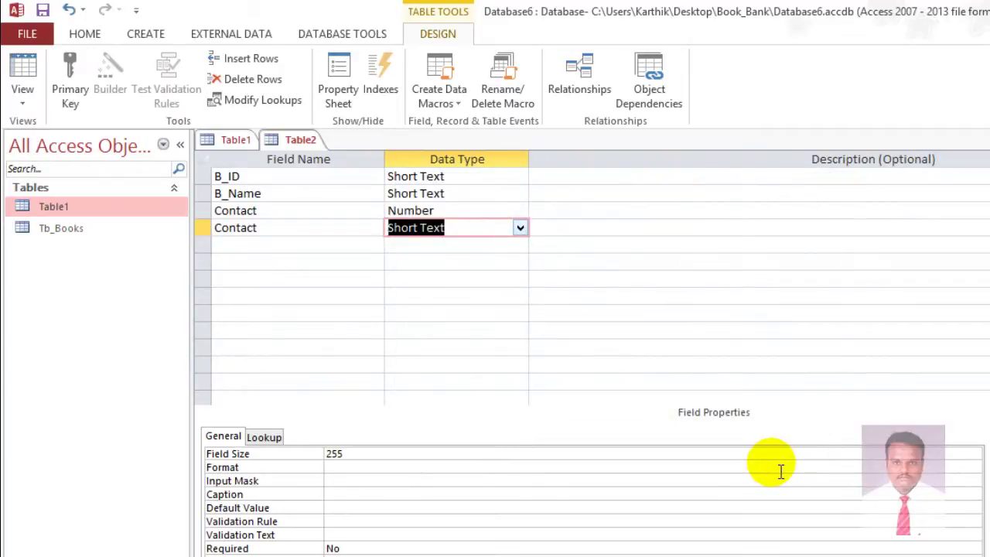
Step: Copy the table name TB_Borrower from the exercise and start saving the design
key("alt+Tab")
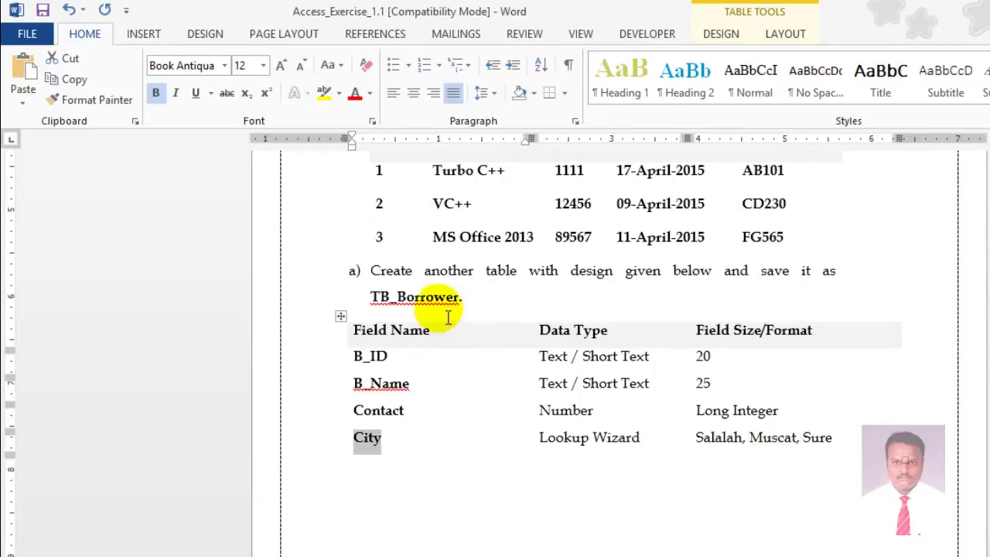
left_click_drag(463, 297, 377, 300)
key("ctrl+c")
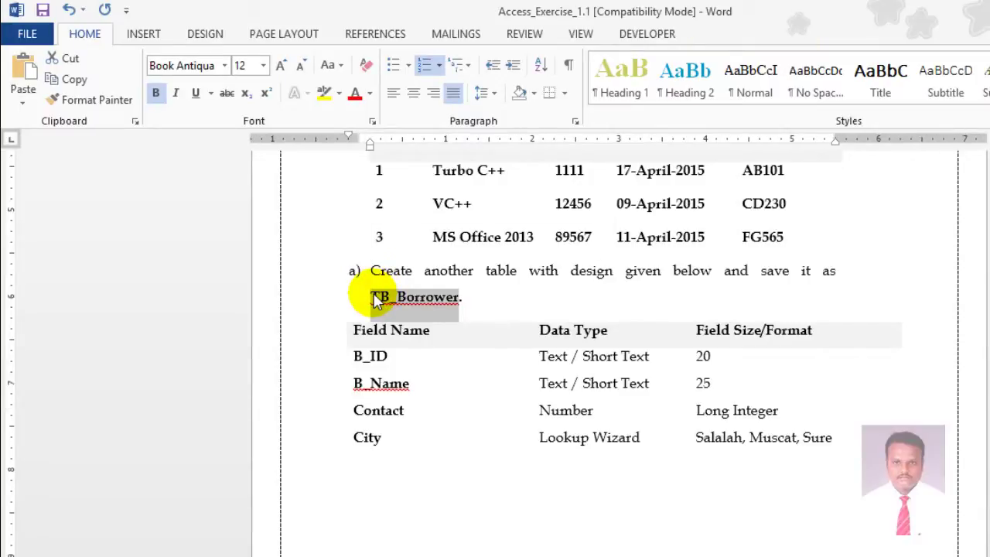
key("alt+Tab")
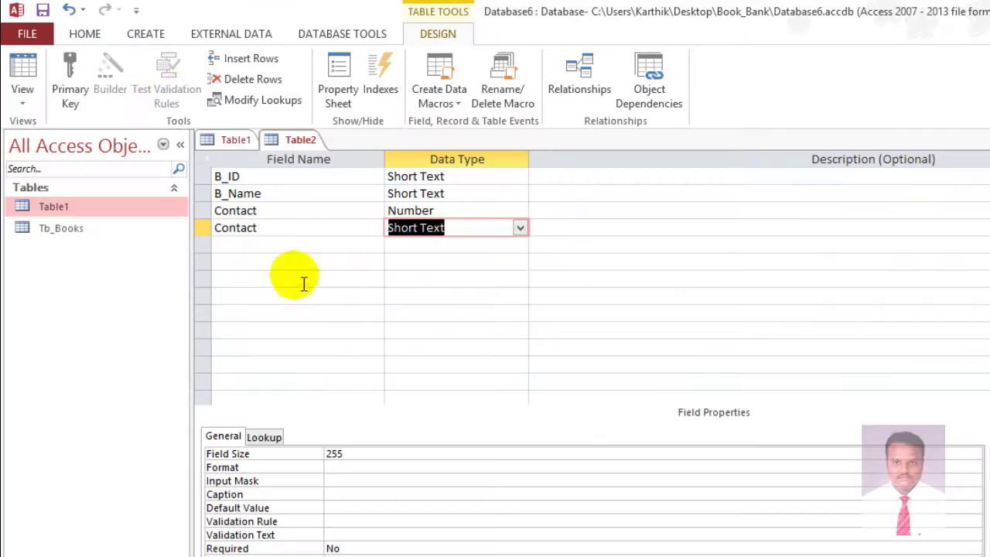
left_click(44, 10)
Step: Save the table as TB_Borrower, let Access add a primary key, and dismiss the duplicate-field warning
key("ctrl+v")
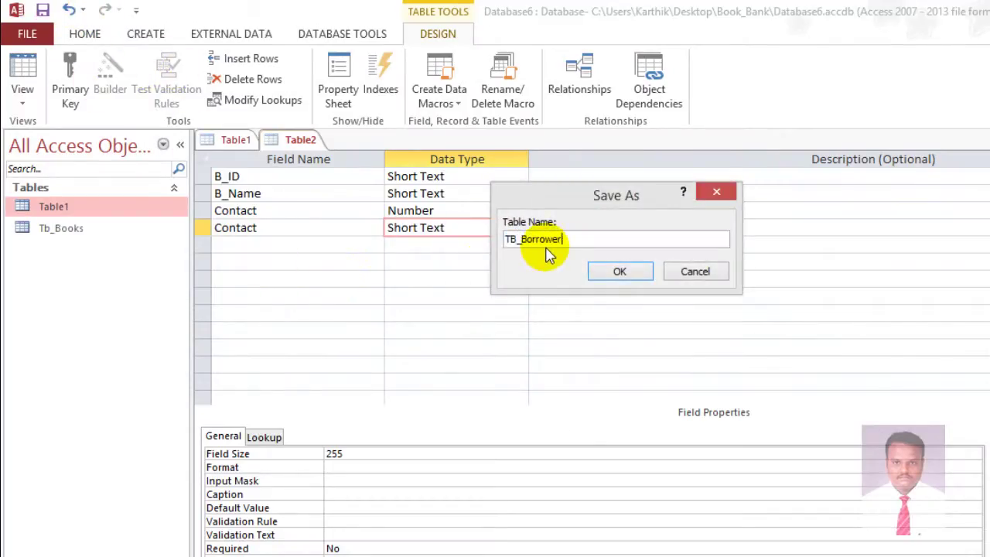
left_click(620, 272)
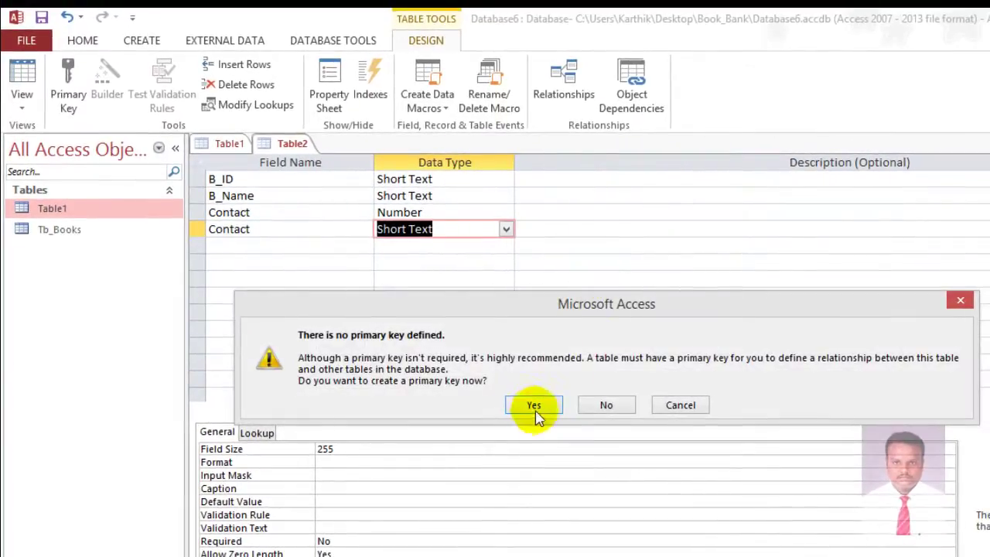
left_click(536, 410)
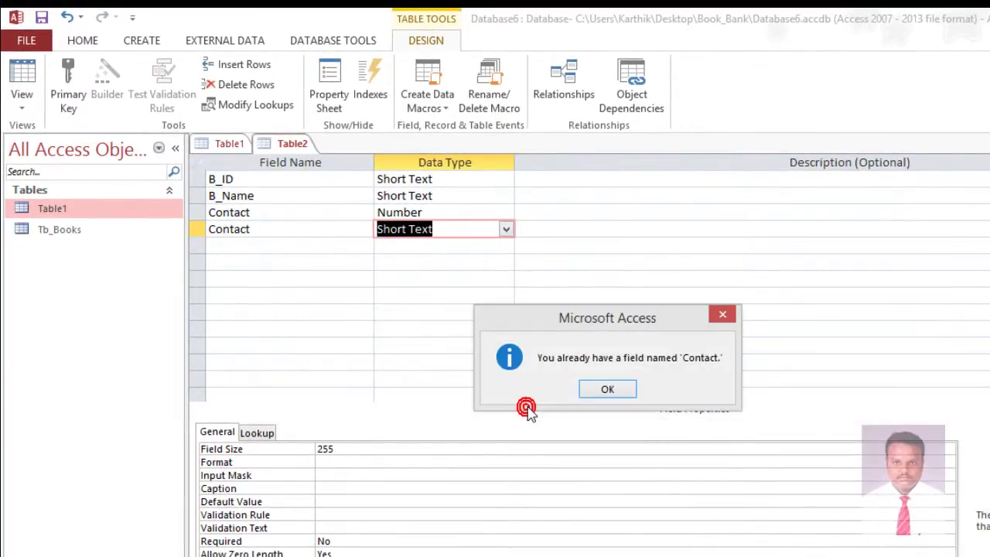
left_click(604, 391)
Step: Rename the second, Short Text Contact field to City
left_click(417, 279)
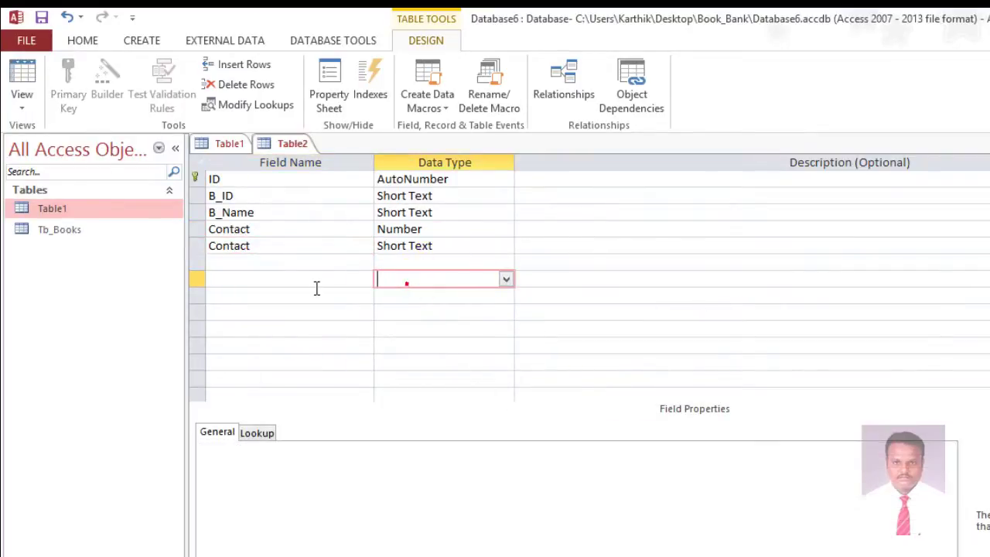
left_click(285, 229)
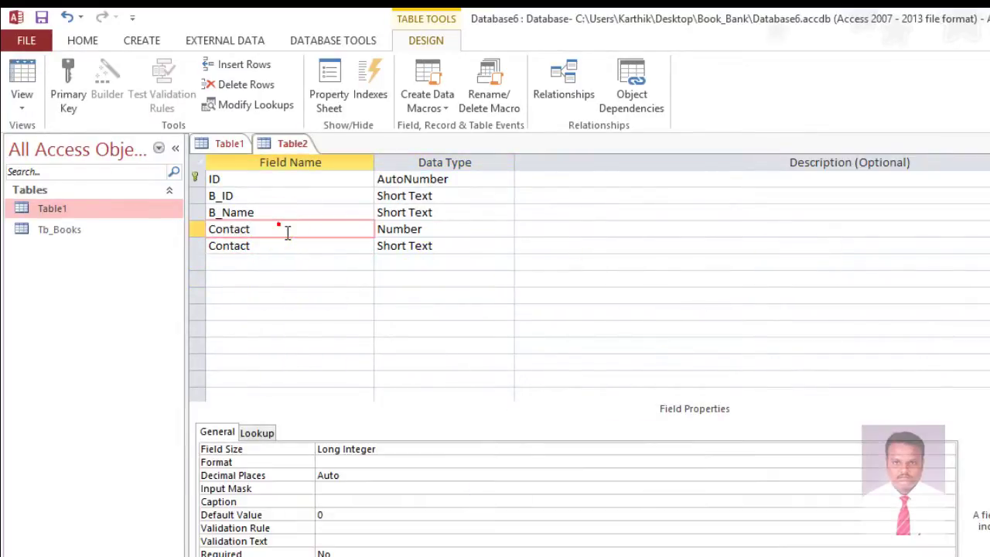
left_click(248, 226)
left_click(265, 247)
left_click(265, 228)
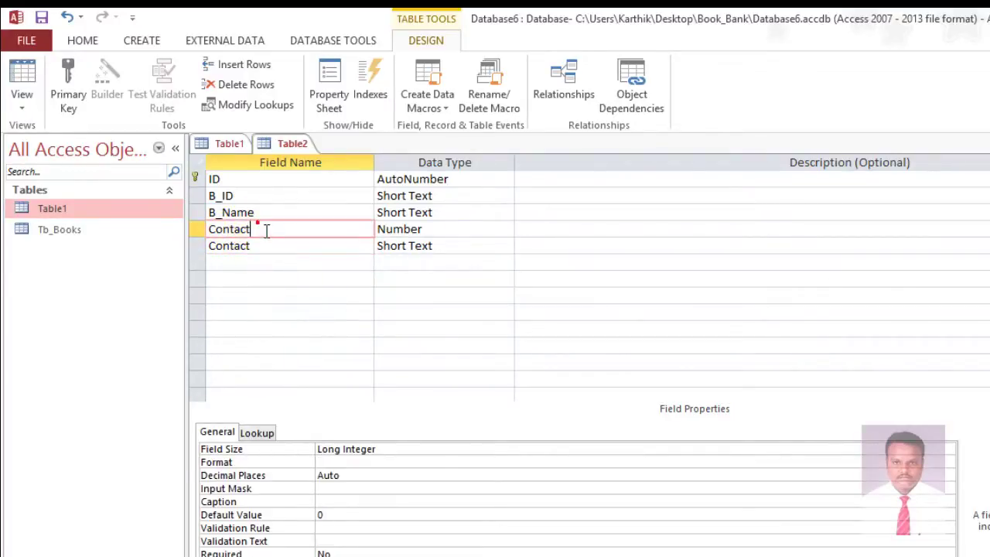
left_click(265, 248)
left_click(254, 229)
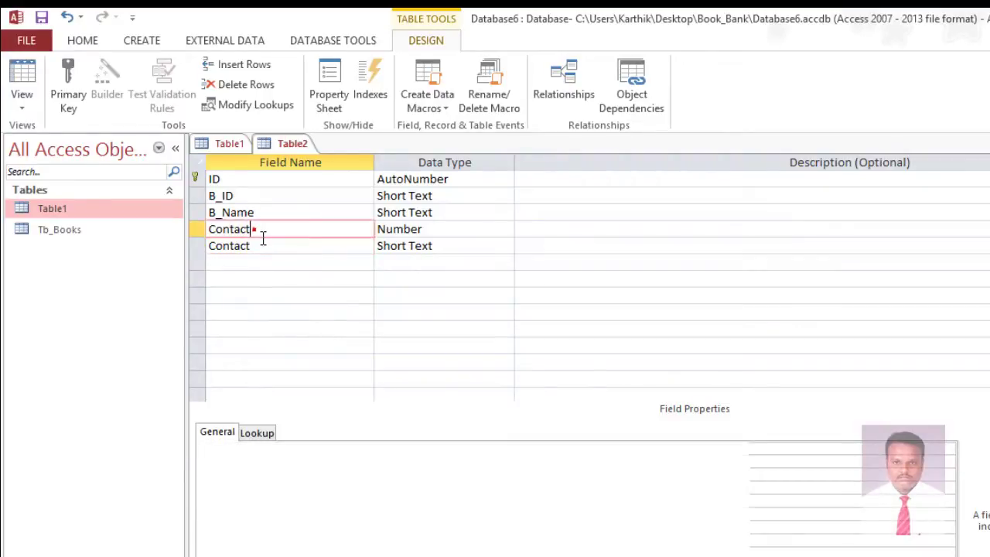
left_click(264, 249)
left_click_drag(265, 249, 219, 254)
key("BackSpace")
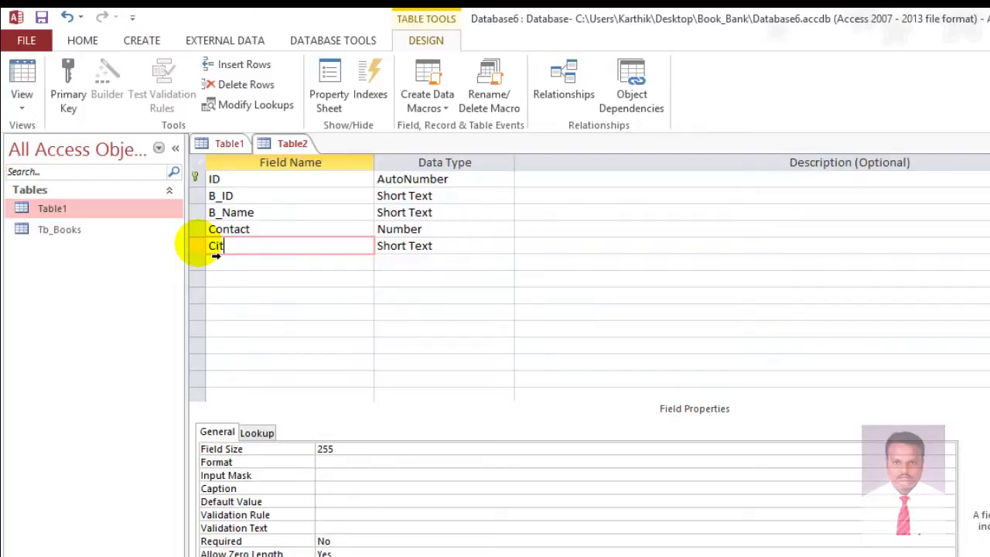
left_click(273, 310)
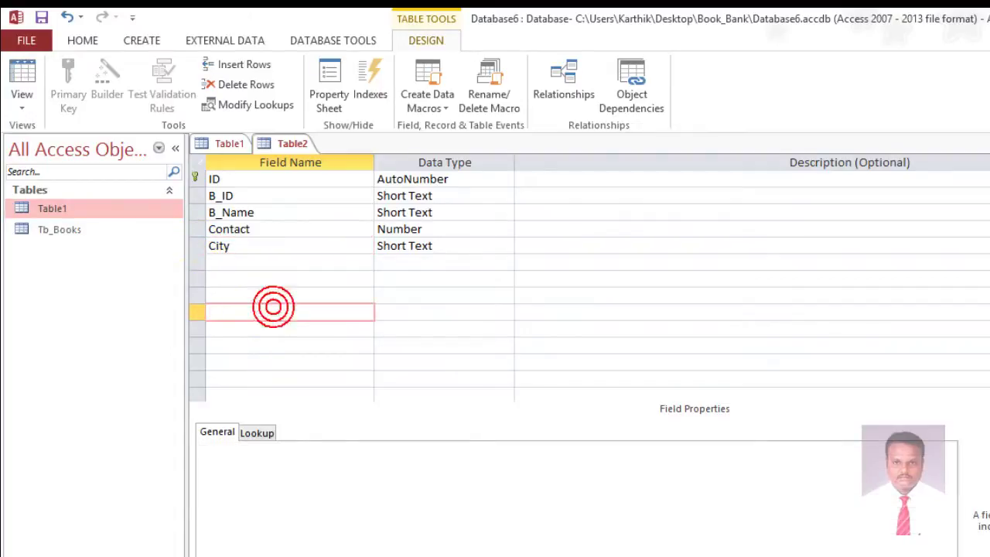
Step: Close the TB_Borrower design and save the changes
key("ctrl+w")
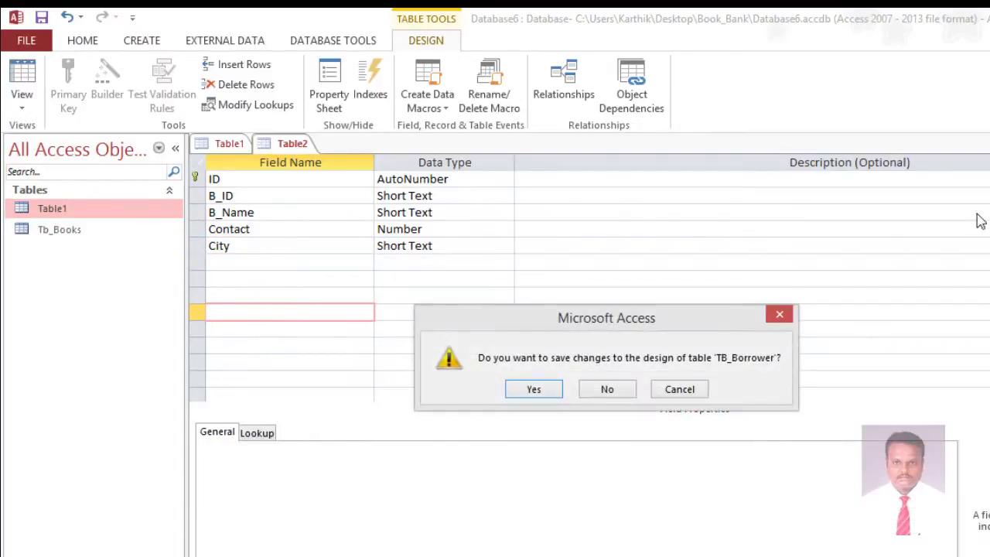
left_click(524, 391)
left_click(592, 272)
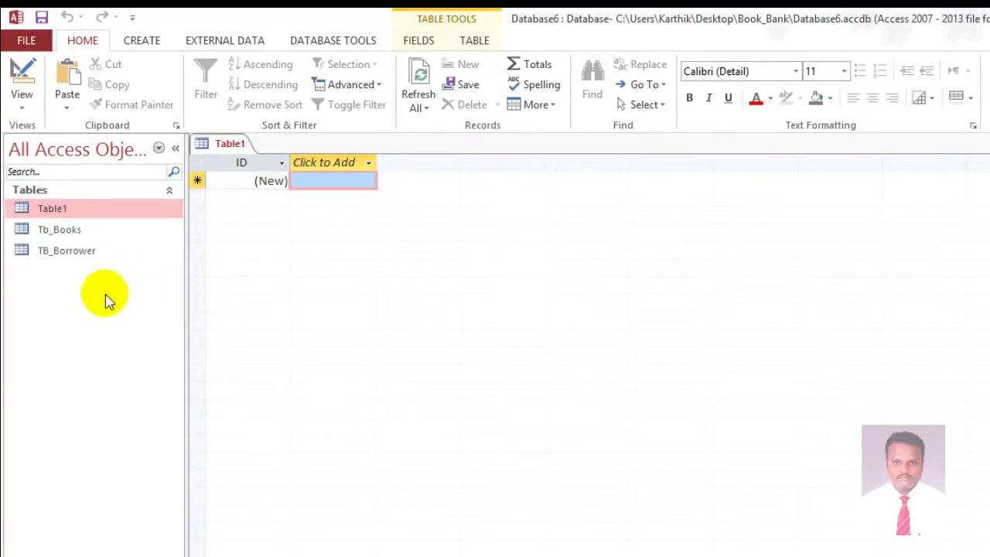
Step: Open TB_Borrower and enter the first record: 101, VC++, city Salalah
double_click(77, 257)
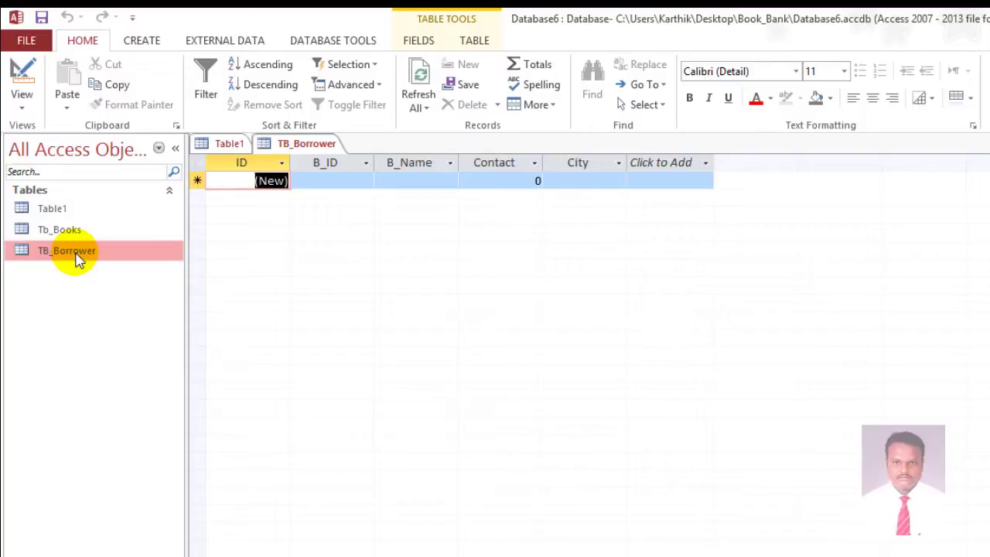
left_click(266, 180)
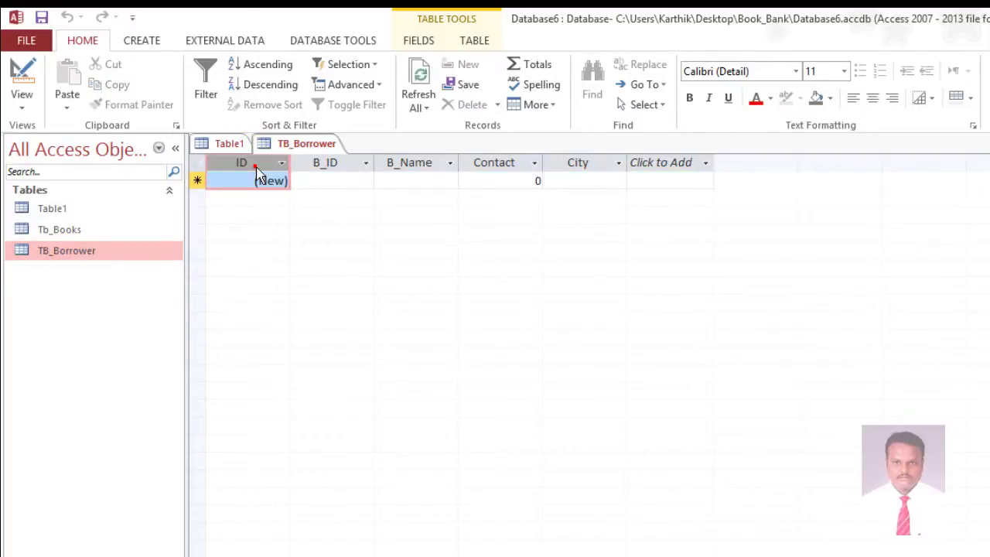
left_click(335, 192)
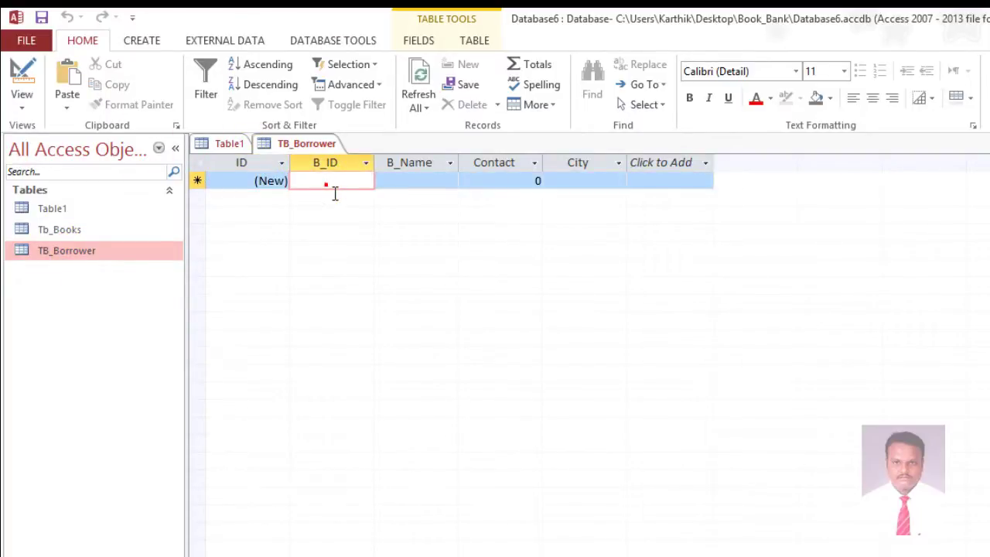
type("10")
key("Tab")
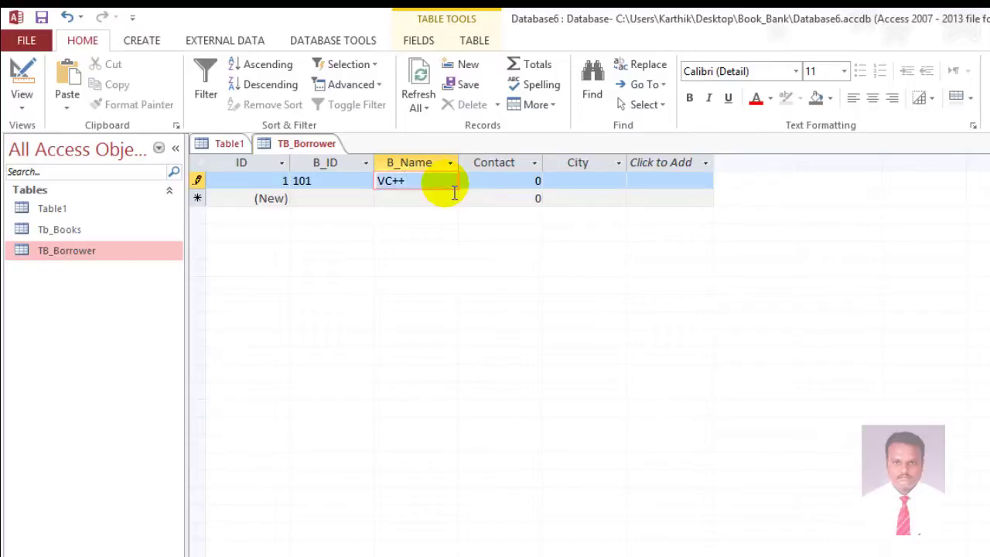
key("Tab")
type("898")
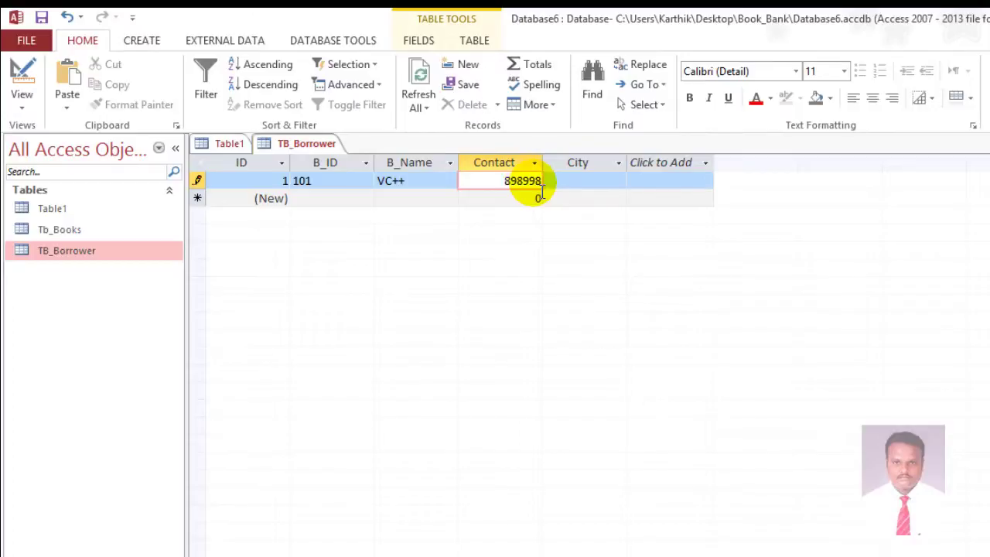
key("Tab")
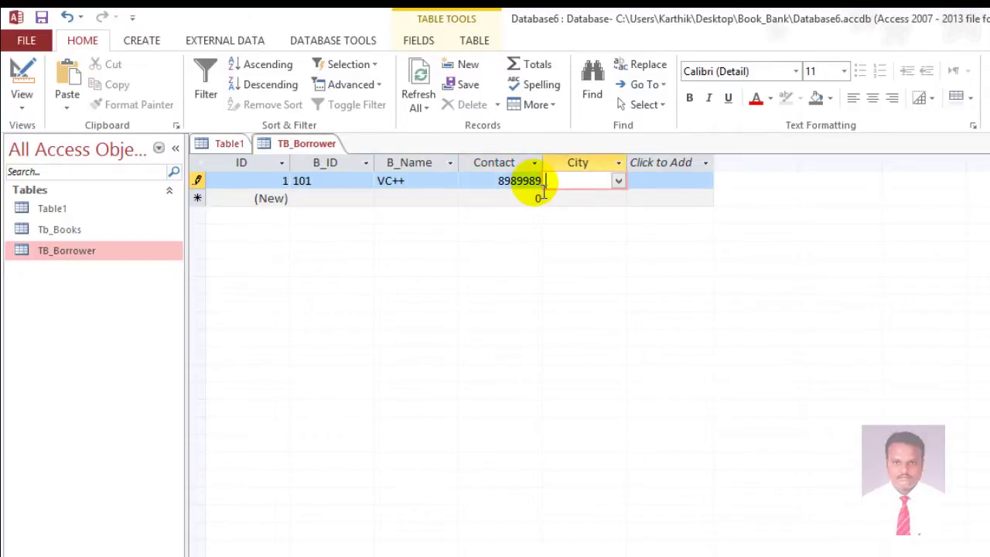
left_click(619, 186)
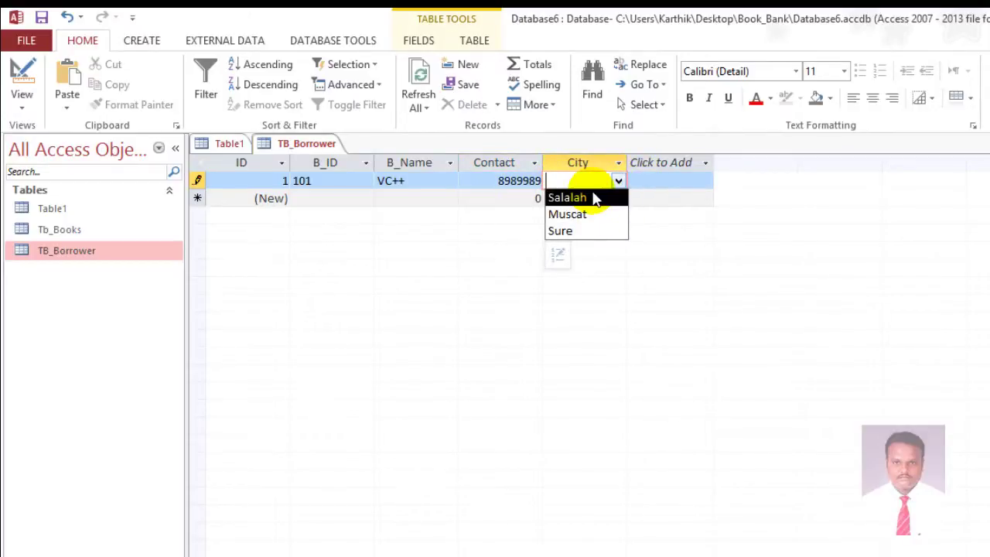
left_click(592, 198)
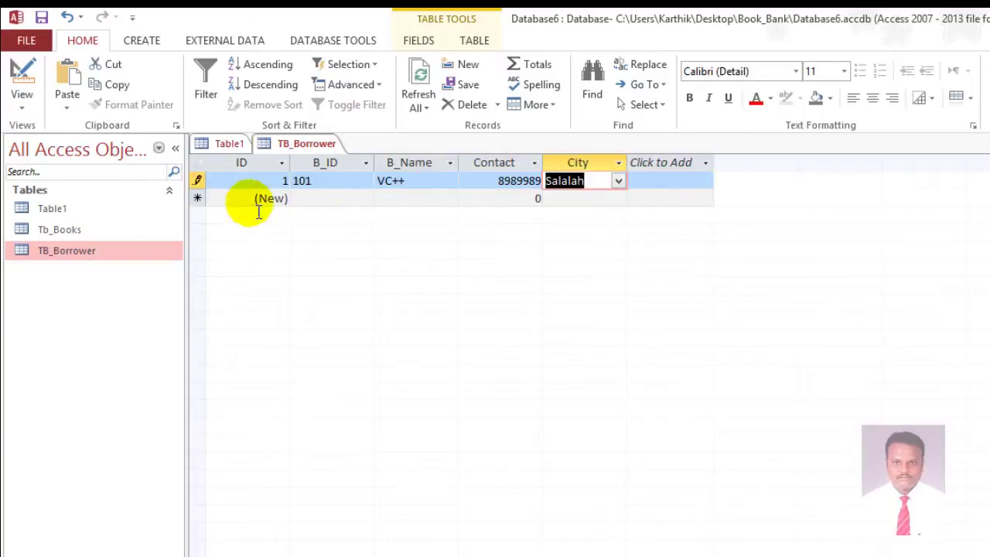
Step: Enter the second record: 102, MS Office 2013, contact 8989898, city Muscat
left_click(302, 200)
type("102")
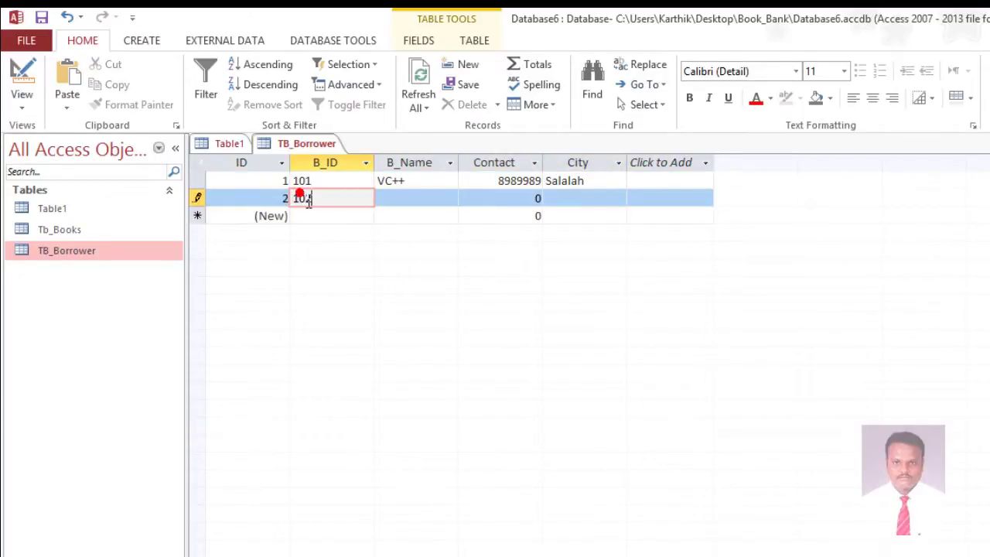
key("Tab")
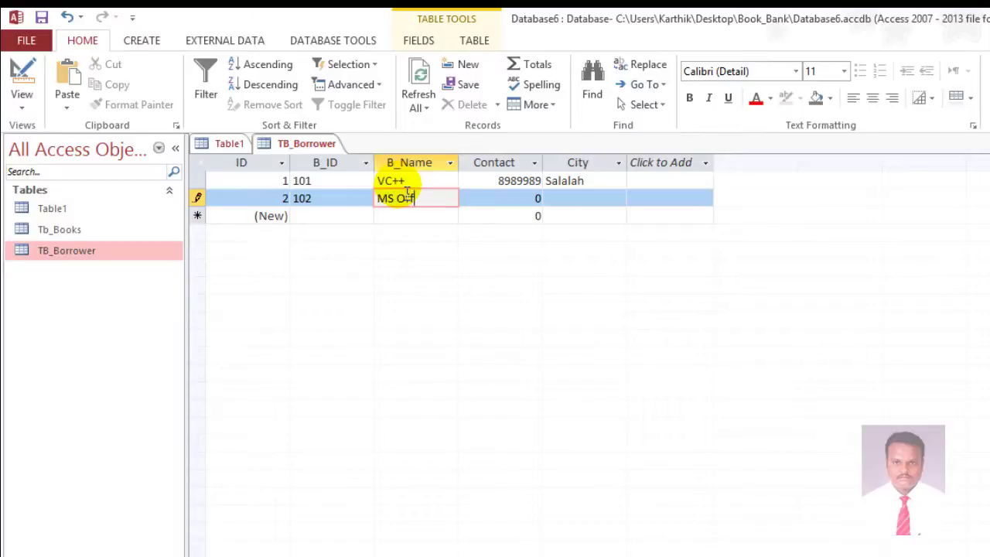
type("MS Office 2013")
key("Tab")
type("898")
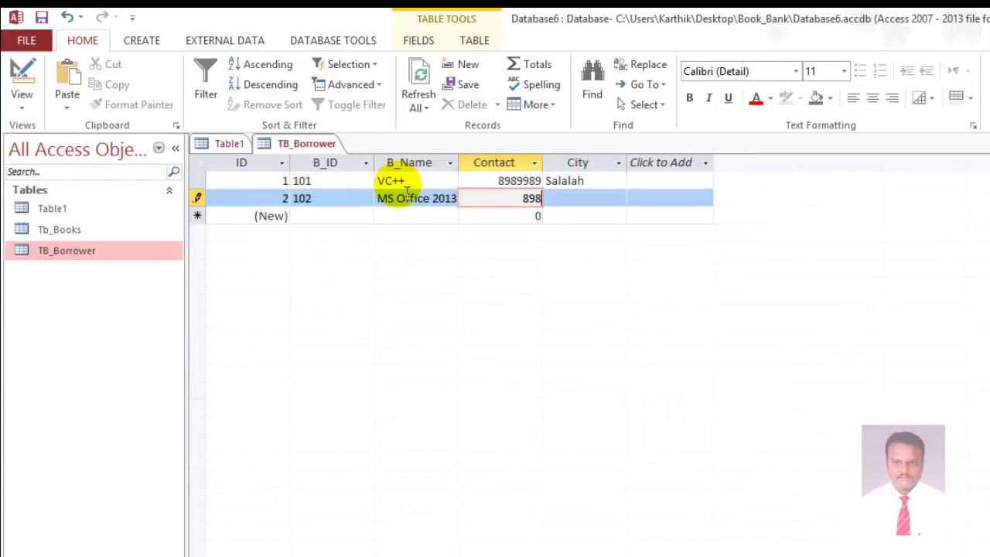
type("9898")
key("Tab")
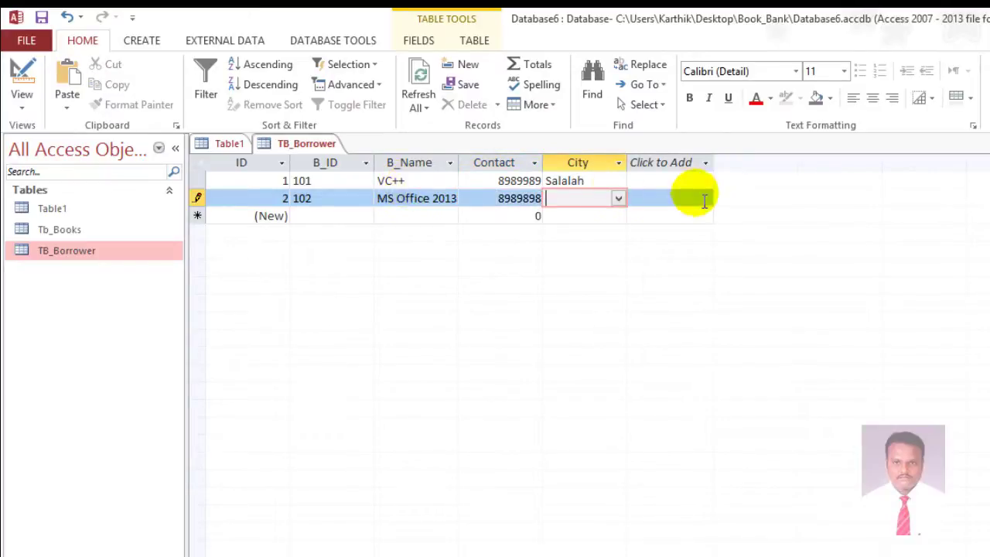
left_click(618, 199)
left_click(608, 232)
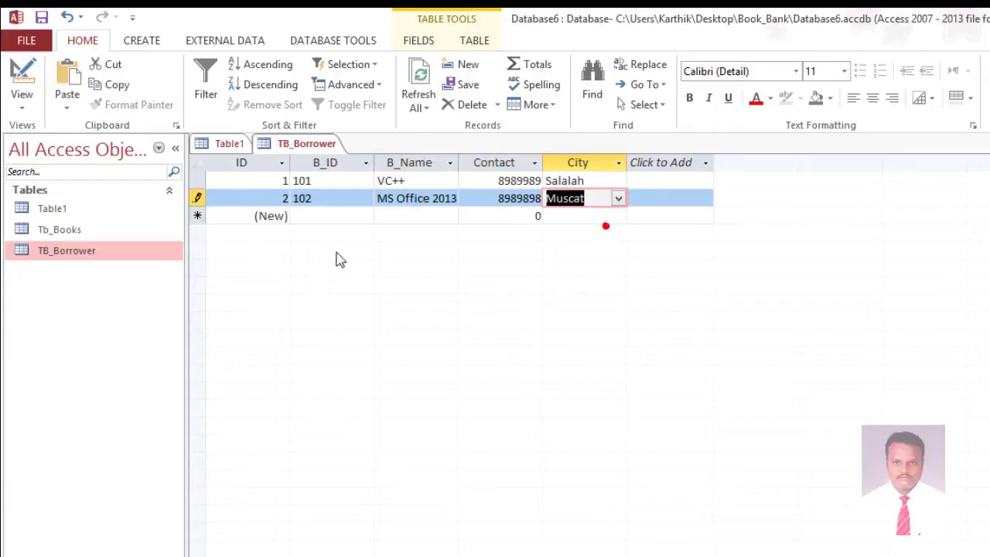
Step: Enter the third record: 103, .NET 2014, city Sure
left_click(309, 218)
type("103")
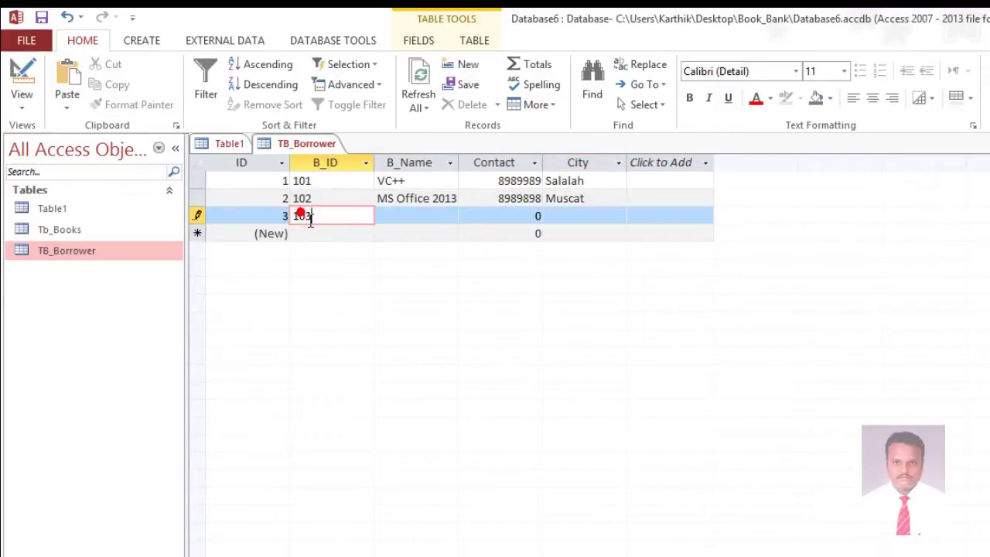
key("Tab")
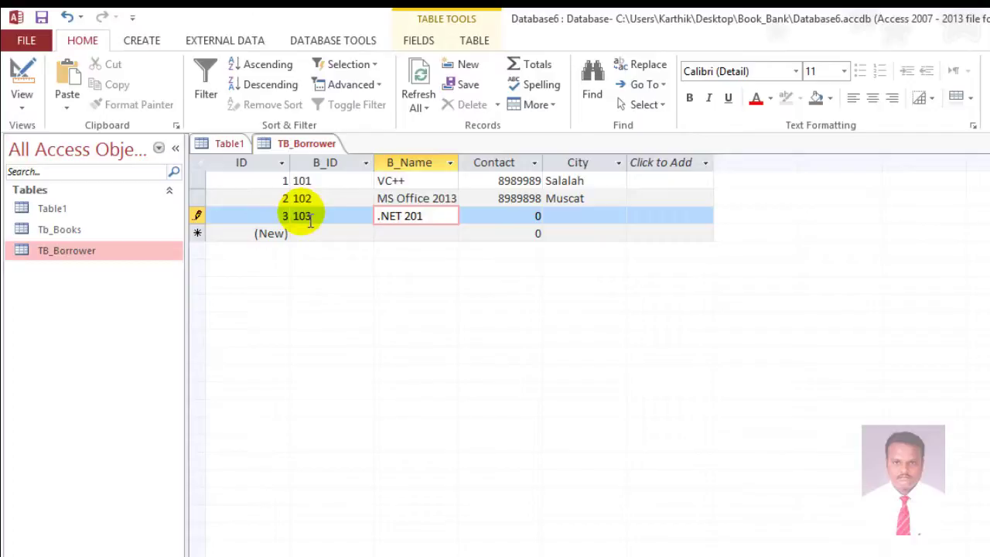
key("Tab")
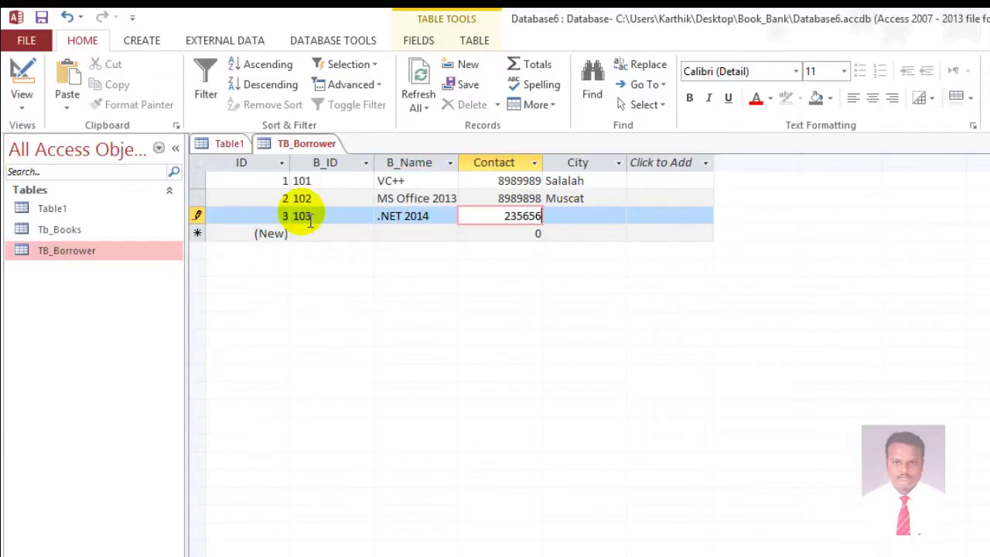
key("Tab")
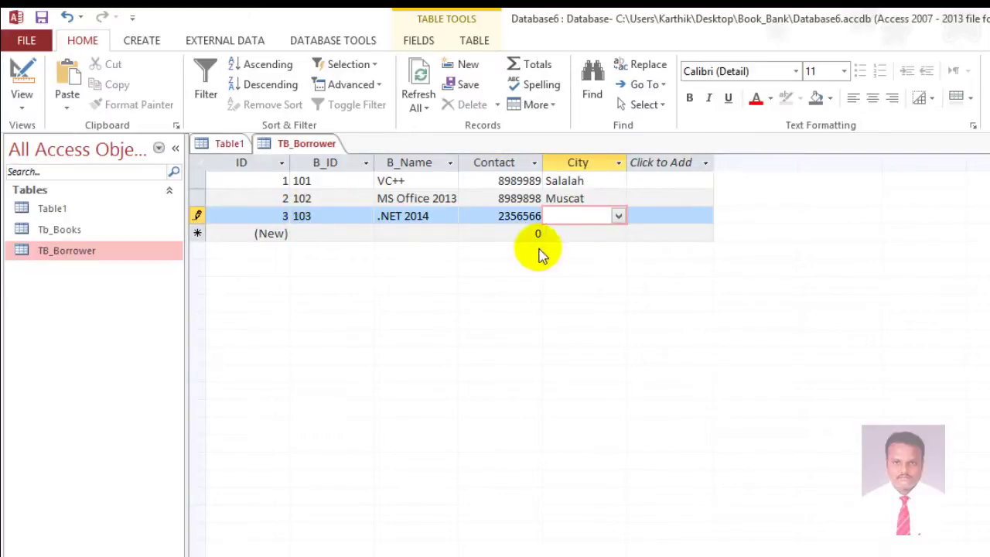
left_click(619, 221)
left_click(600, 266)
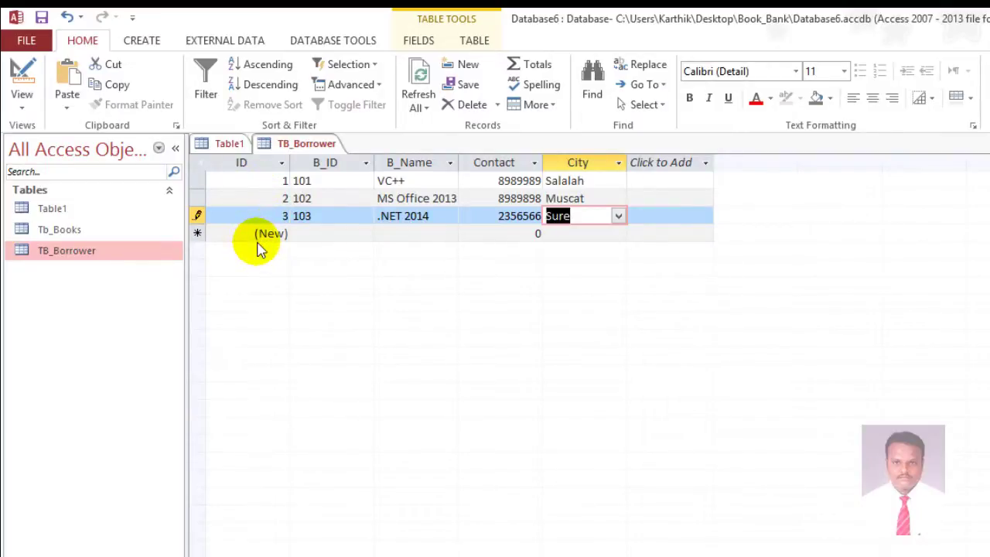
left_click(244, 164)
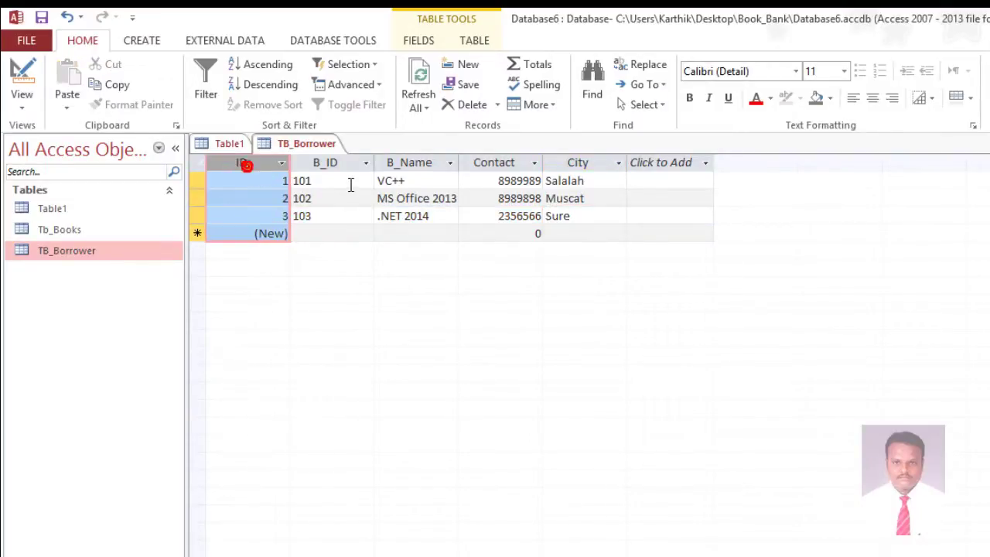
left_click(333, 165)
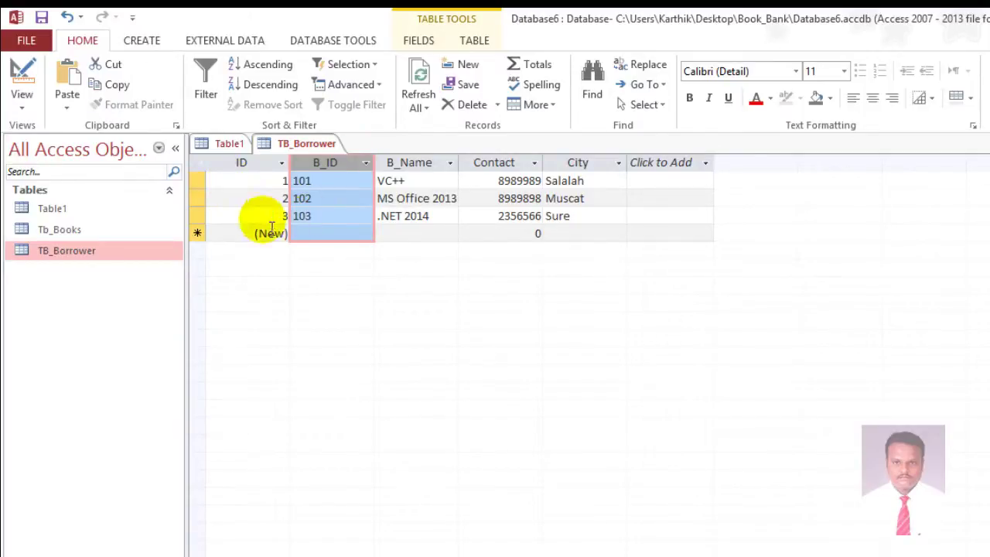
left_click(213, 184)
left_click(205, 198)
key("Up")
key("Down")
left_click_drag(193, 198, 261, 180)
left_click(263, 164)
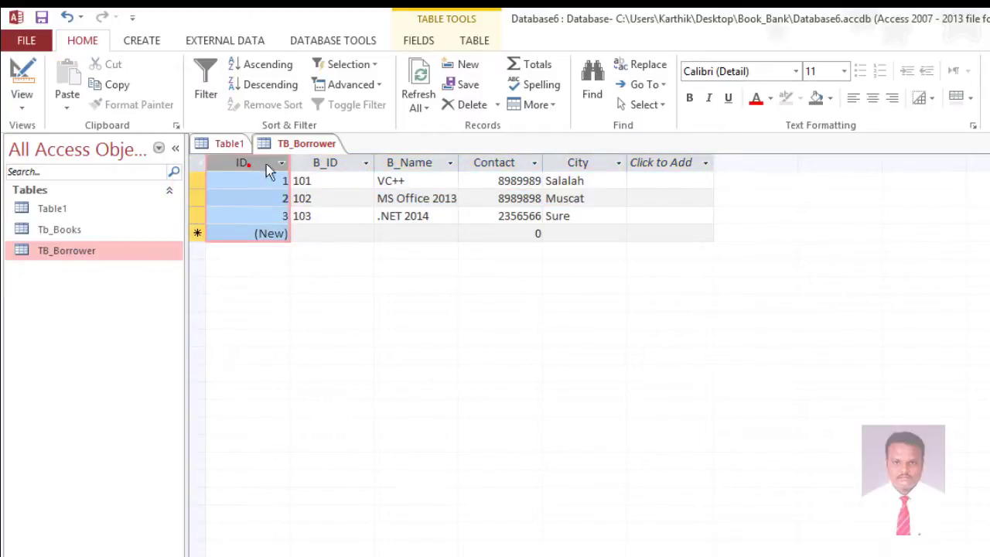
left_click(316, 164)
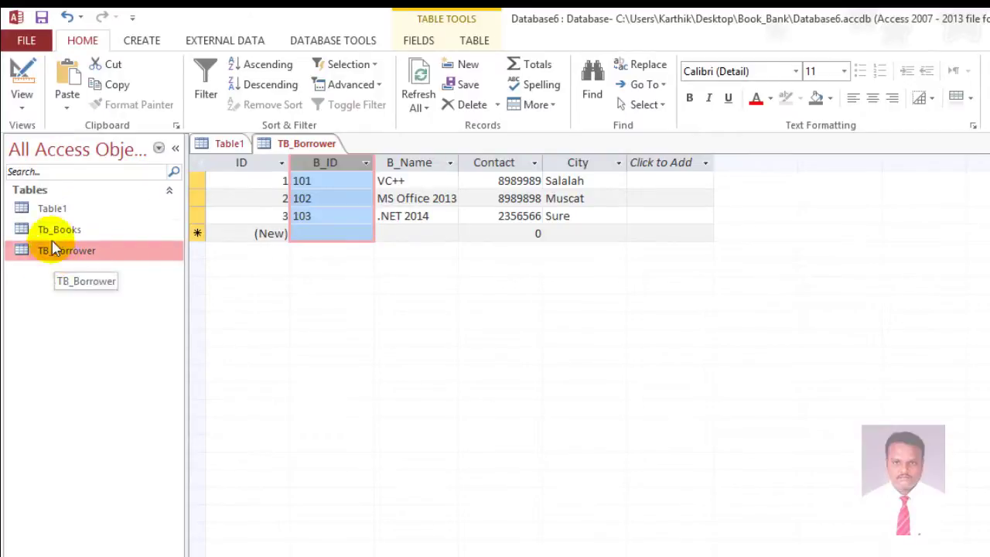
Step: Try deleting Table1, dismiss the can't-delete warning, and open Tb_Books
right_click(50, 207)
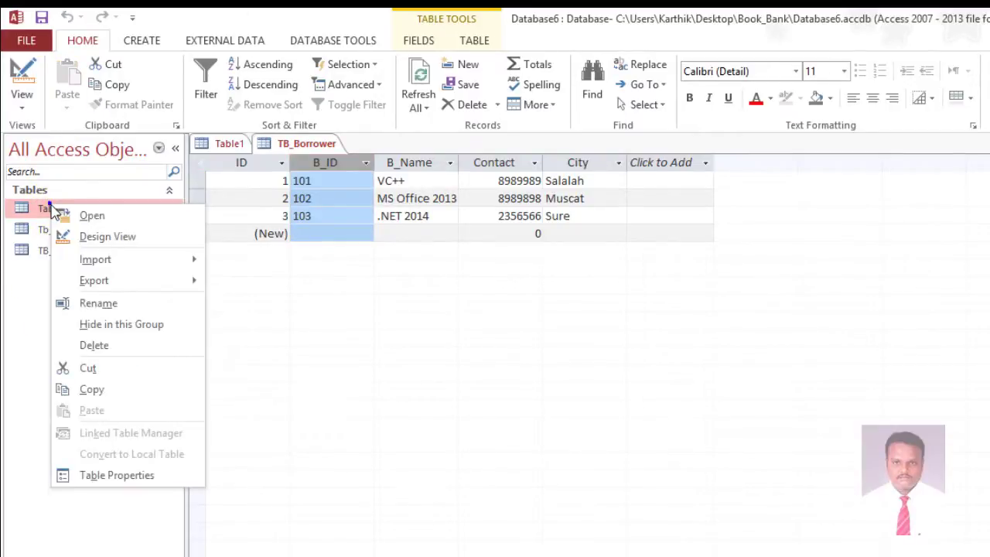
left_click(112, 345)
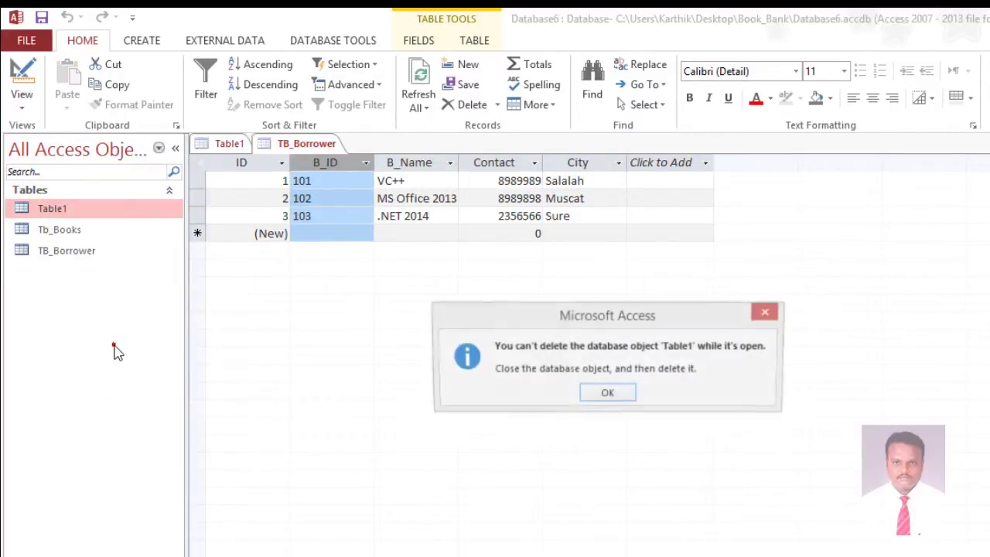
left_click(608, 395)
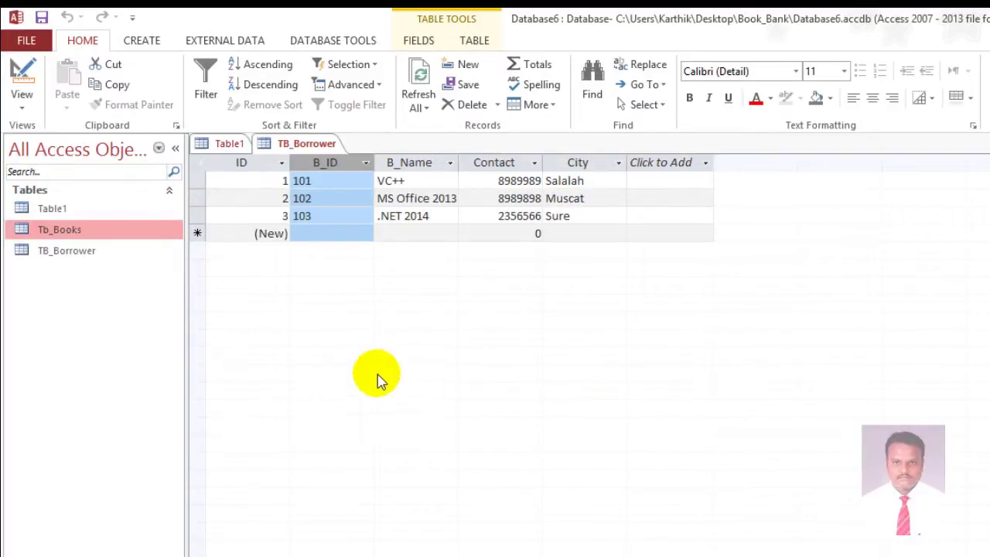
left_click(76, 252)
double_click(73, 231)
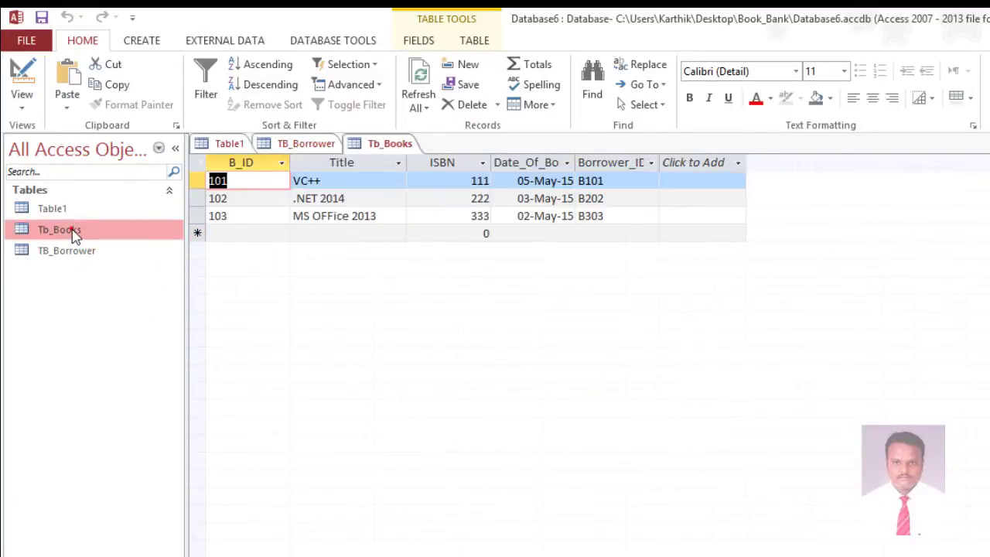
Step: Delete Table1 again after closing it, leaving only Tb_Books and TB_Borrower
double_click(71, 212)
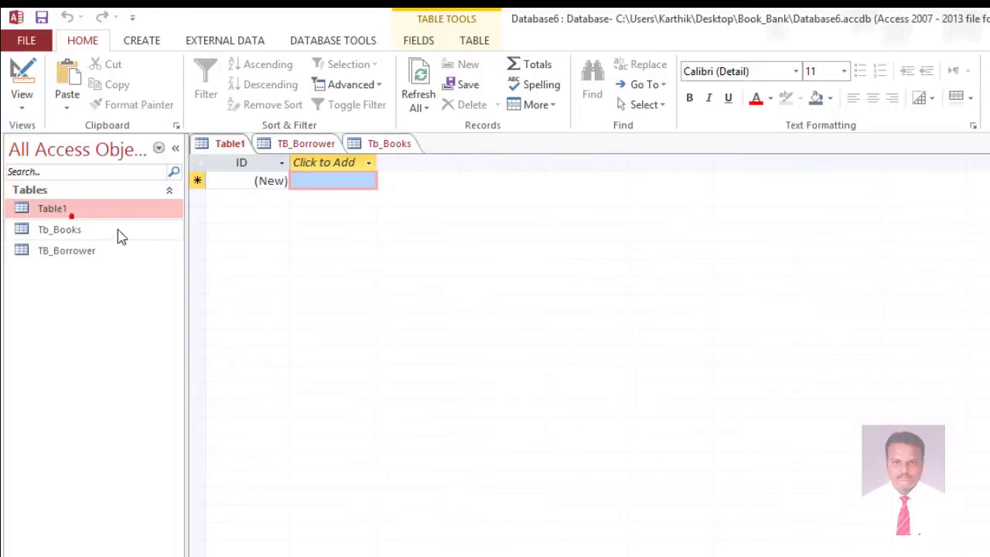
right_click(72, 213)
left_click(128, 353)
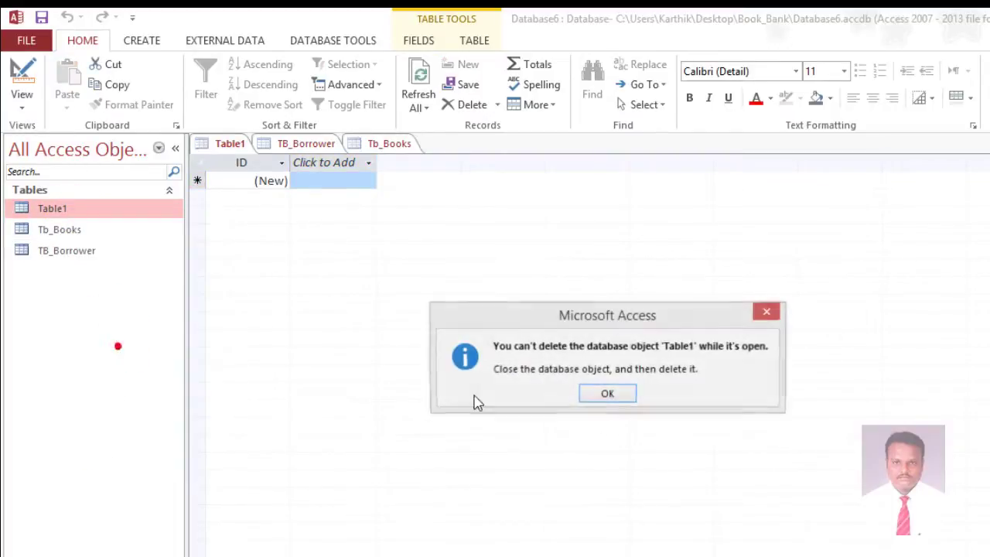
left_click(608, 394)
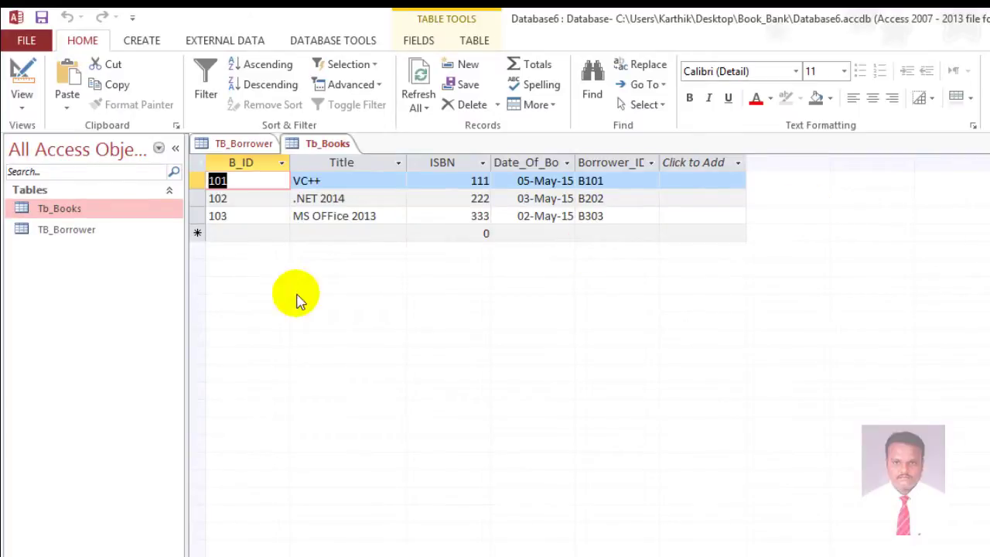
left_click(101, 297)
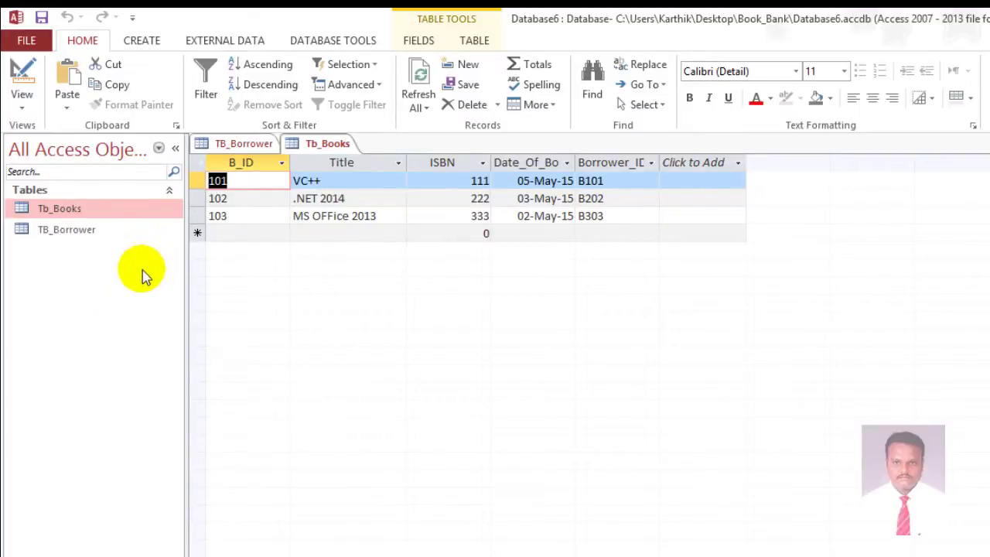
left_click(57, 241)
left_click(61, 212)
left_click(60, 235)
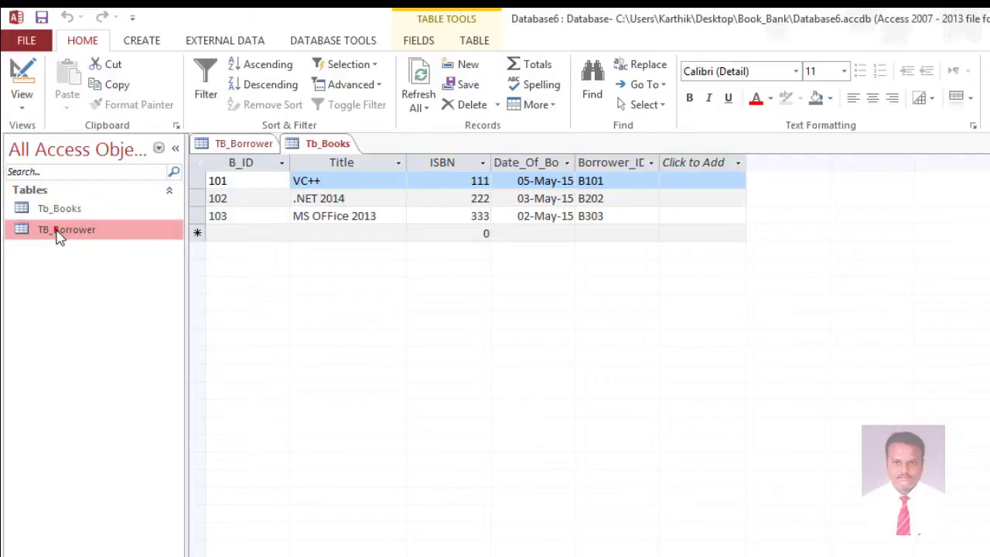